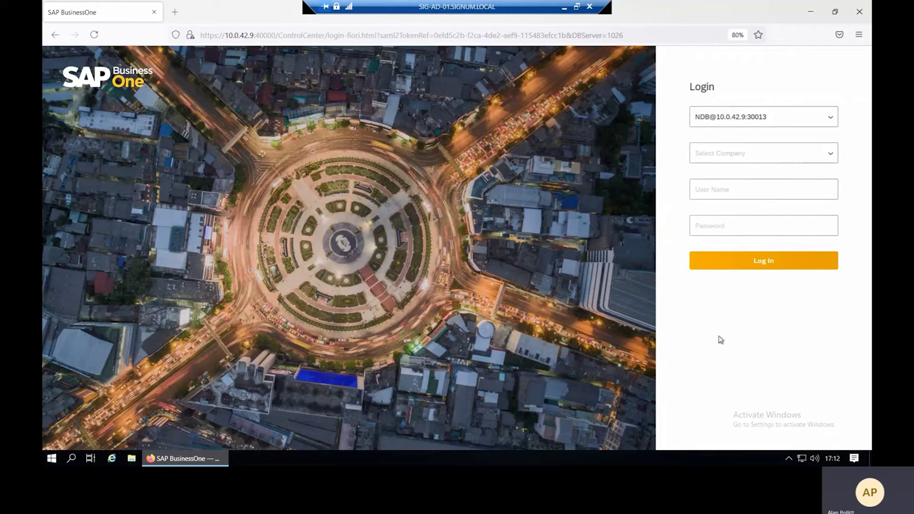
Log in to the Signum Solutions Ltd company using the saved user login.
left_click(831, 154)
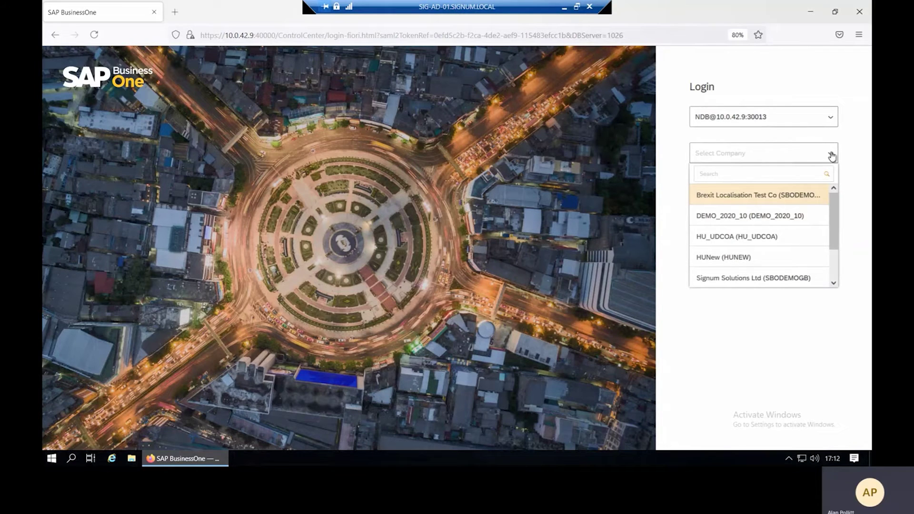
left_click(801, 279)
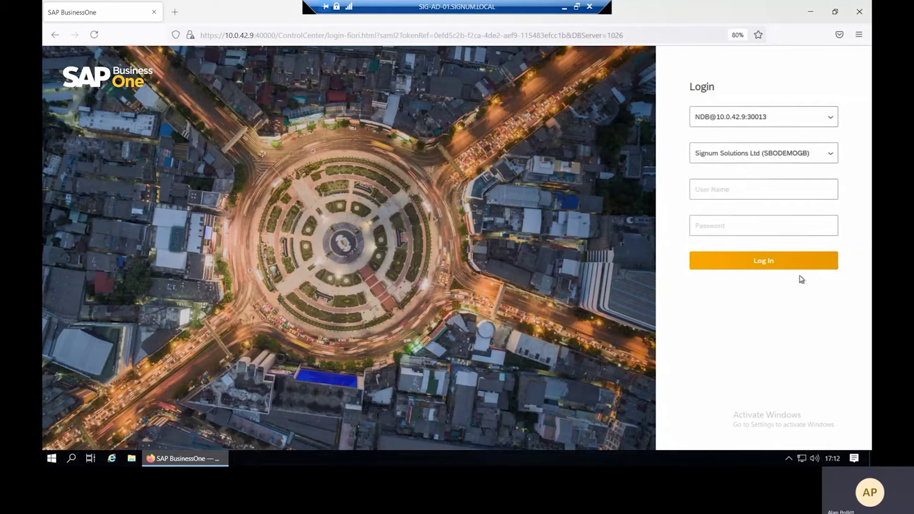
left_click(739, 190)
type("manager")
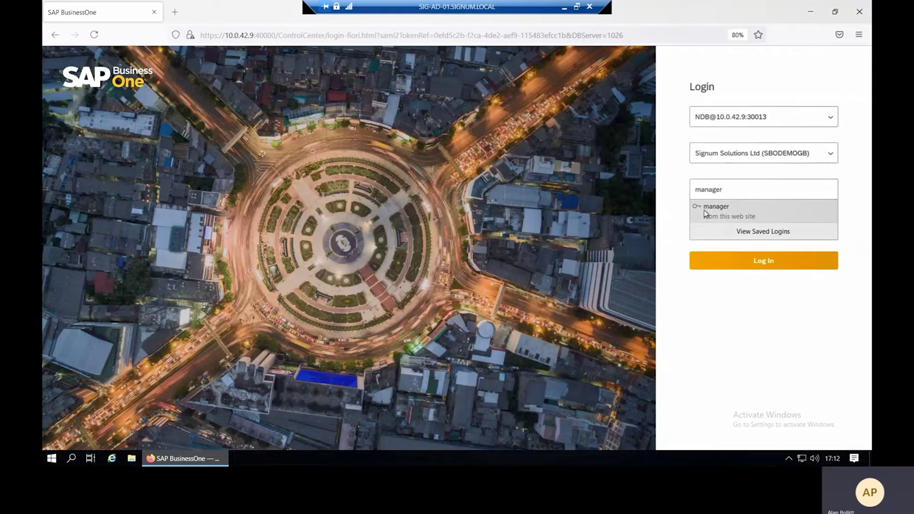
left_click(705, 214)
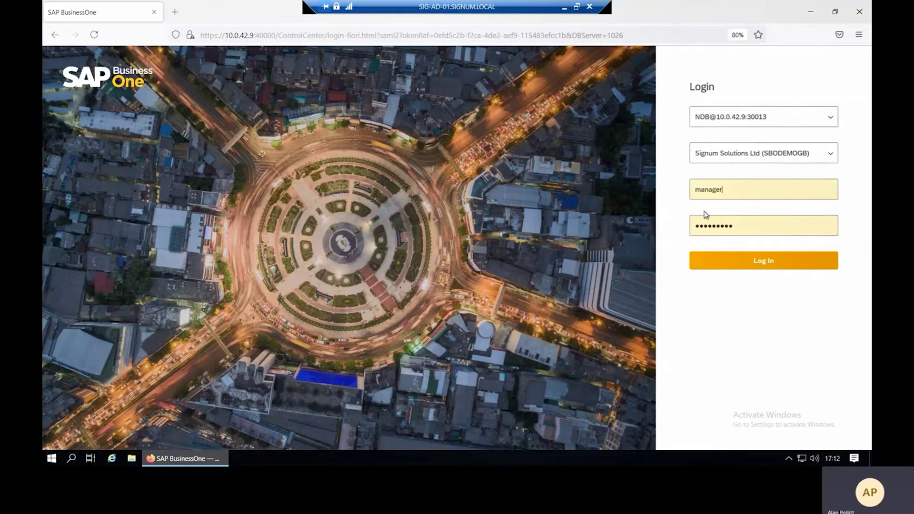
left_click(719, 262)
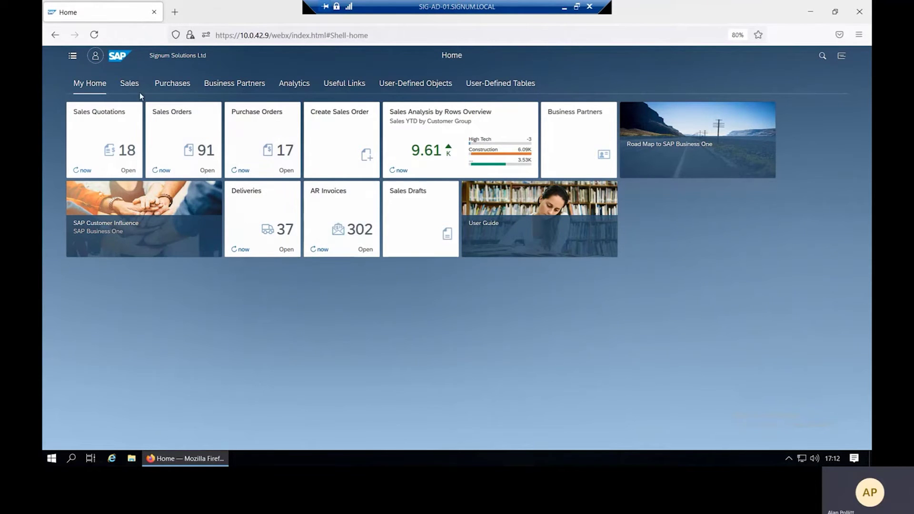
Browse the Sales, Purchases and Business Partners tile groups, then open AR Invoices from My Home.
left_click(127, 84)
left_click(171, 86)
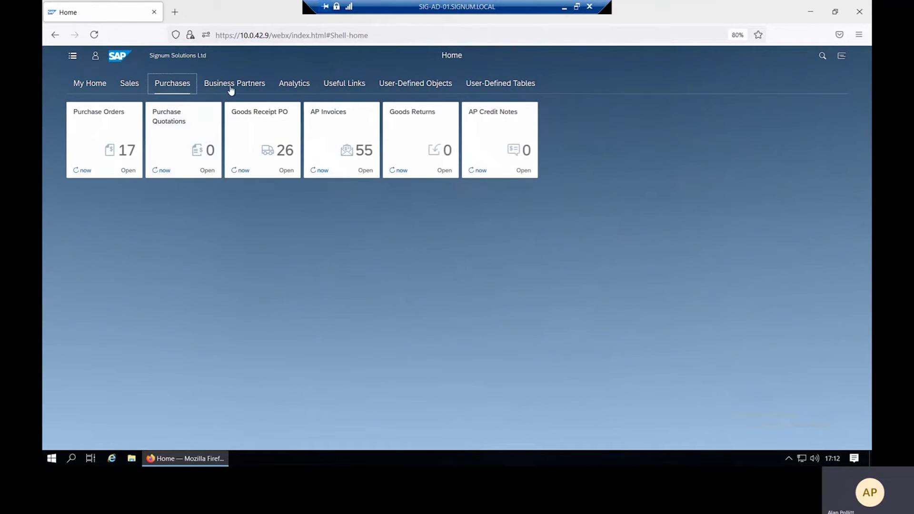
left_click(226, 91)
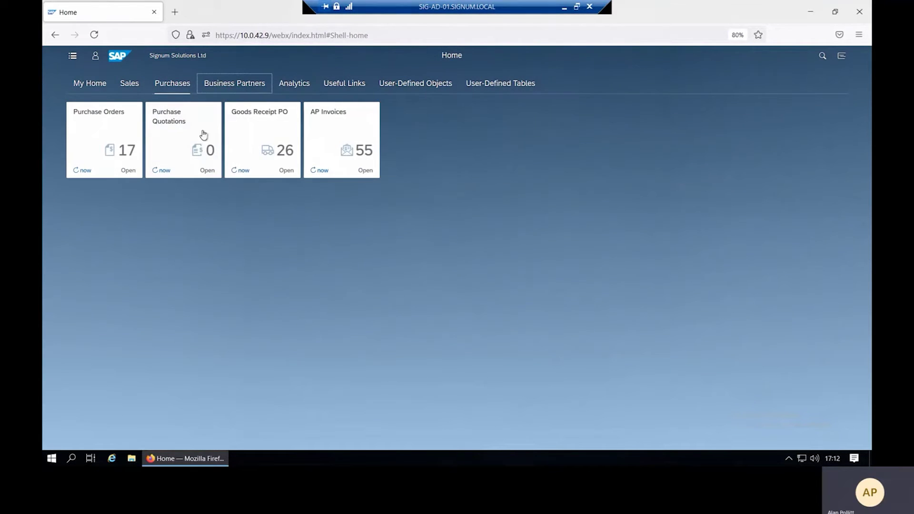
left_click(94, 87)
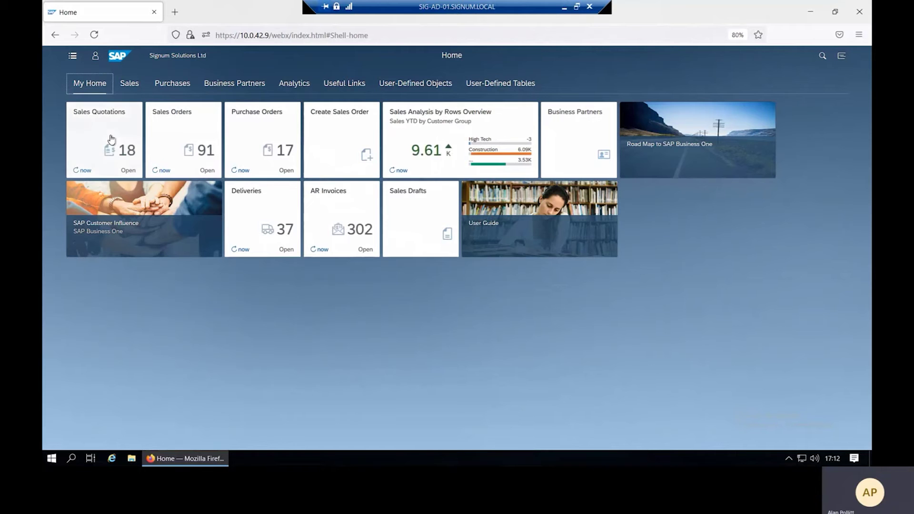
left_click(354, 229)
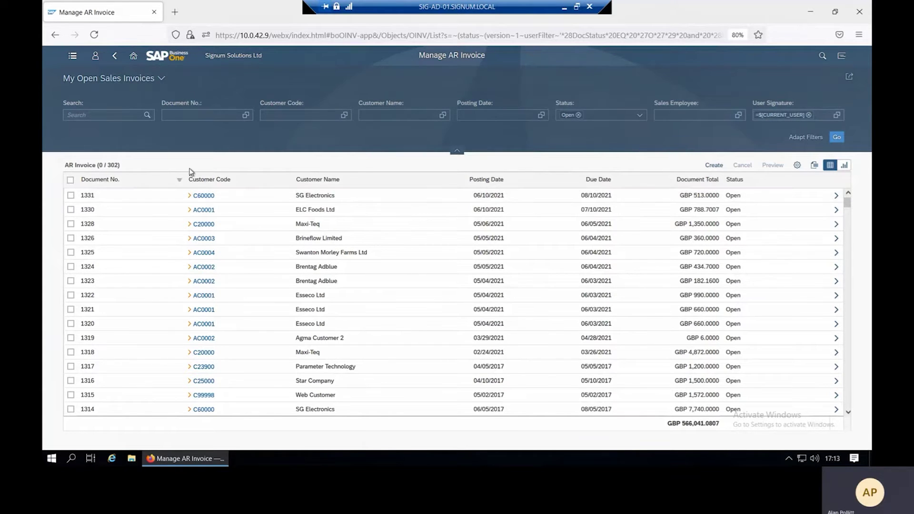
Switch the AR invoice list to the Standard view showing all 1329 invoices, then open Adapt Filters.
left_click(159, 78)
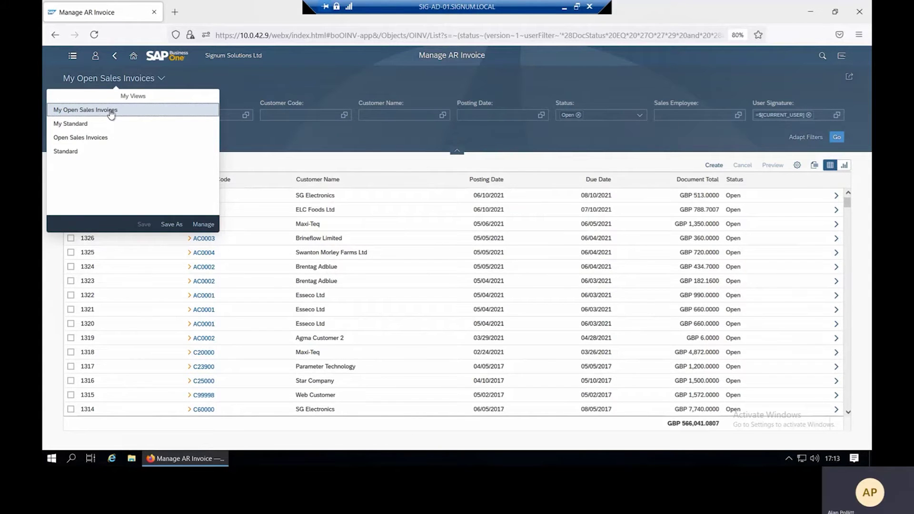
left_click(101, 152)
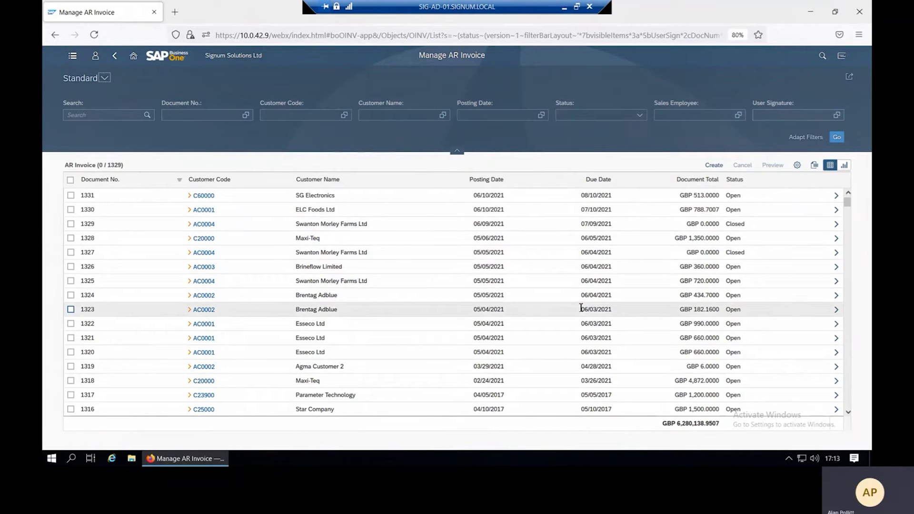
left_click(803, 139)
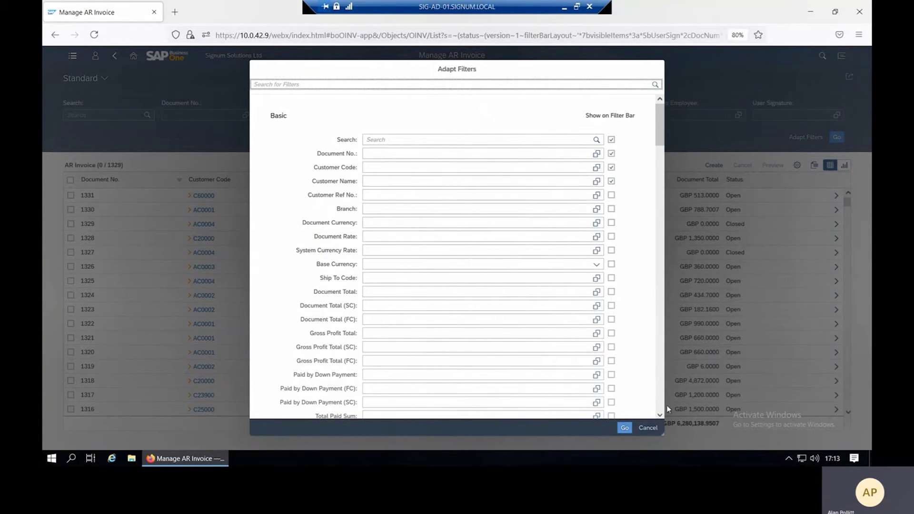
Dismiss Adapt Filters unchanged and open AR Invoice 1331 for SG Electronics.
left_click(651, 428)
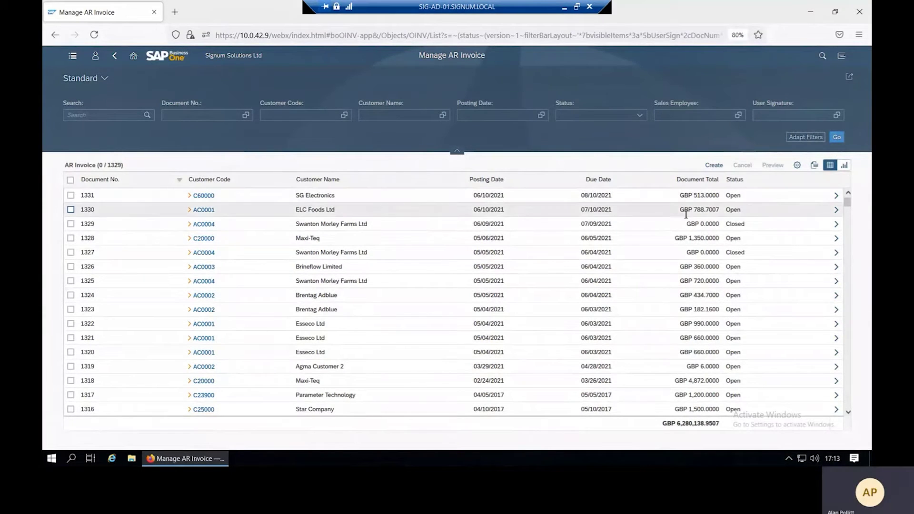
left_click(836, 197)
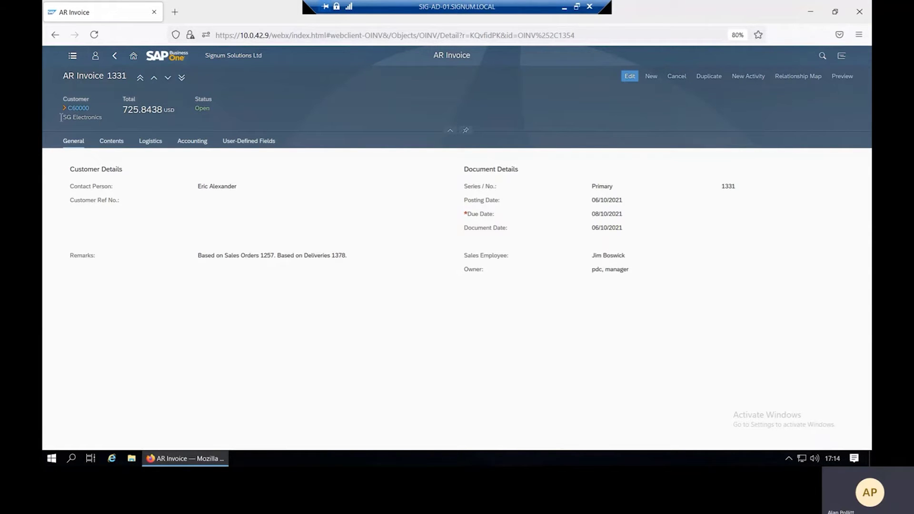
Review invoice 1331's Contents, Logistics and Accounting details and its relationship map.
left_click(119, 142)
left_click(150, 141)
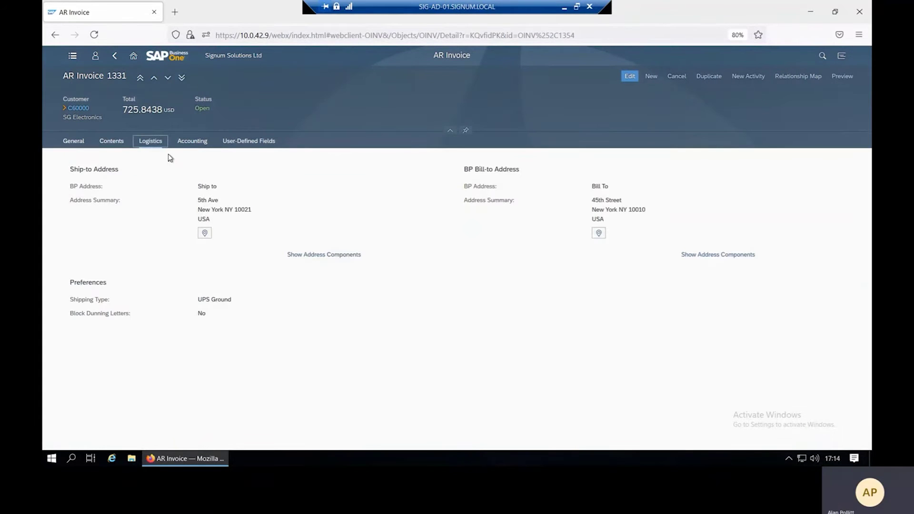
left_click(194, 142)
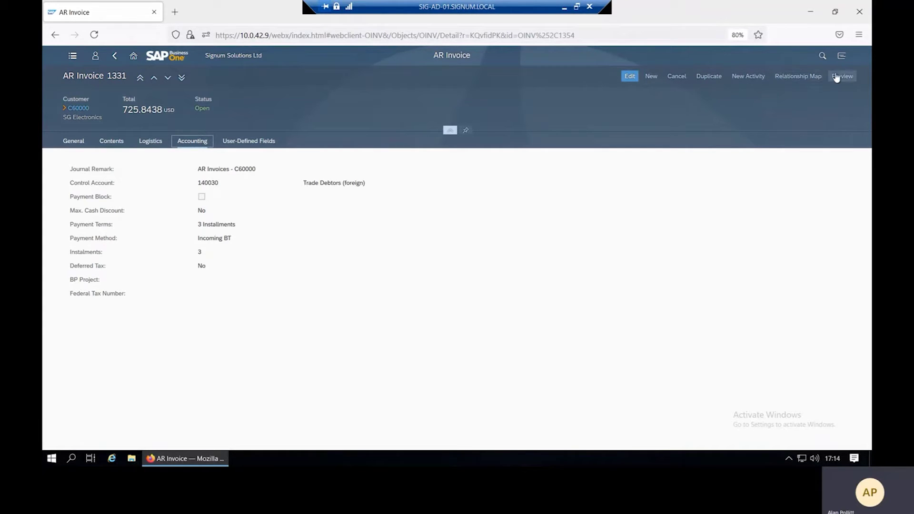
left_click(800, 76)
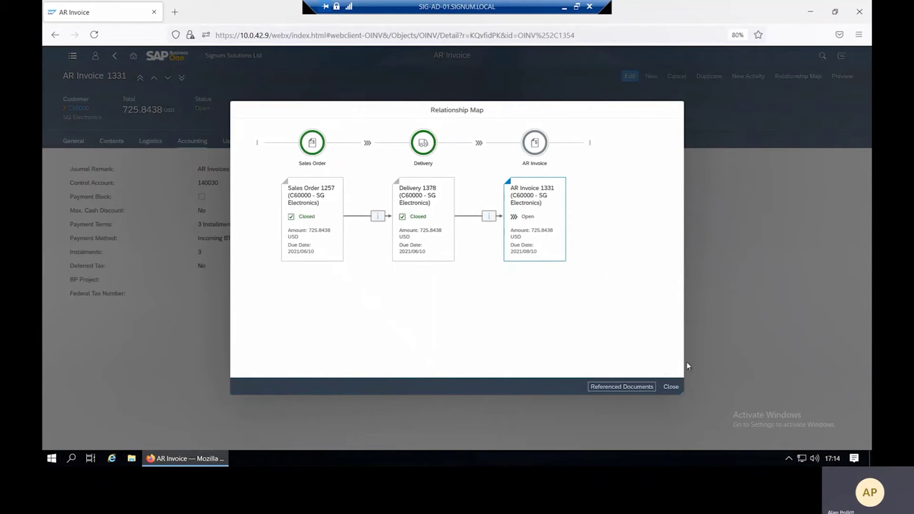
left_click(672, 387)
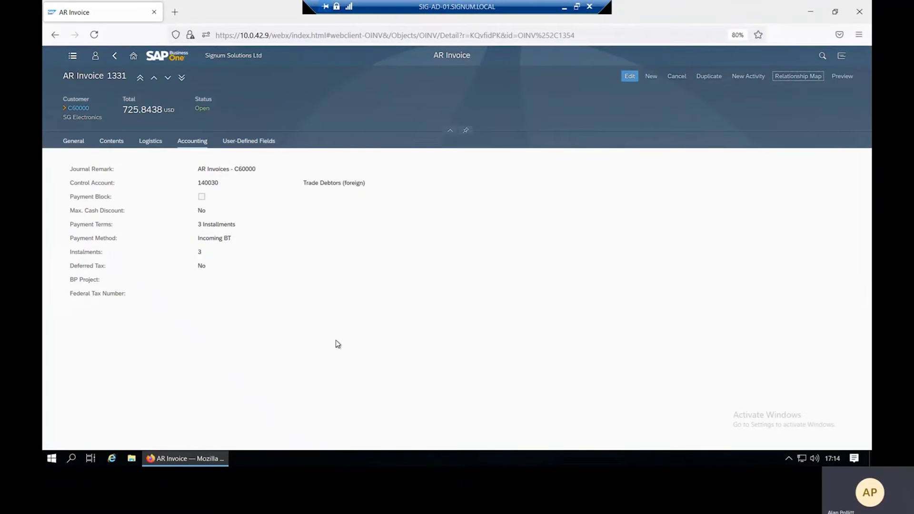
Chart AR invoice Record Count by Customer Name, trying bar styles before settling on a line.
left_click(115, 55)
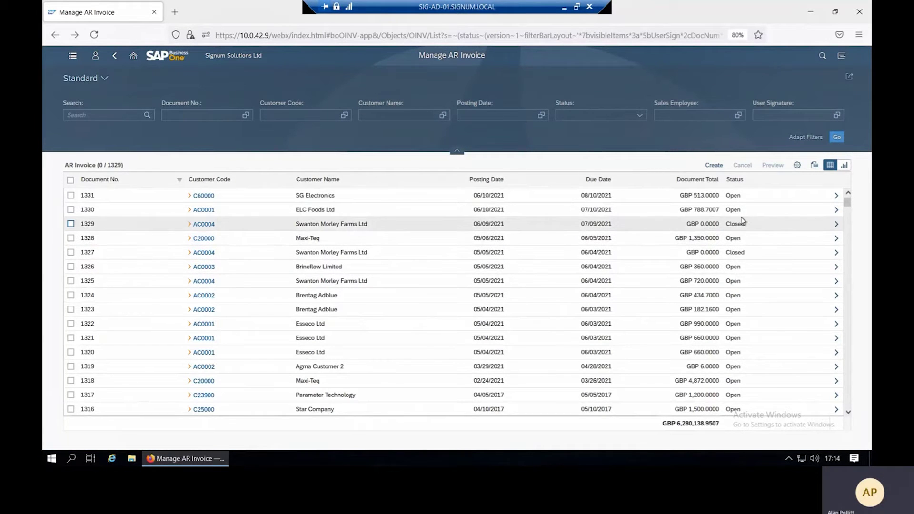
left_click(845, 168)
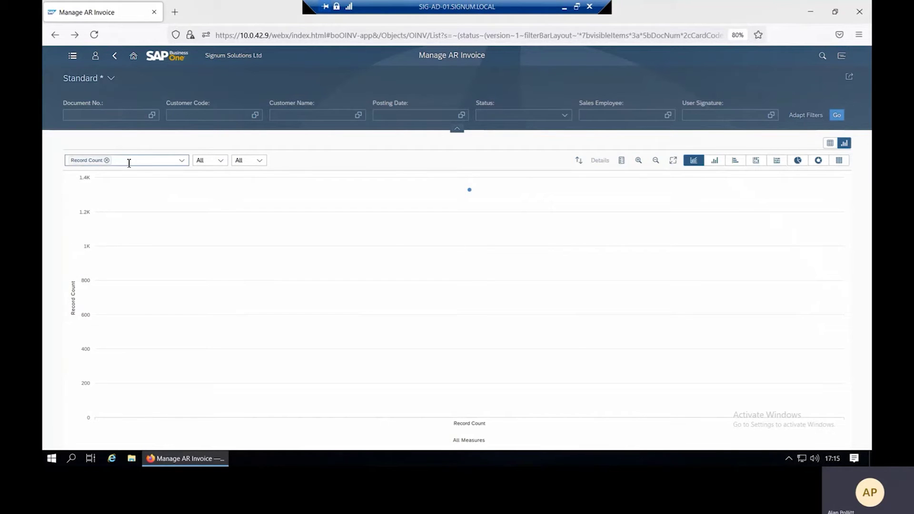
left_click(221, 161)
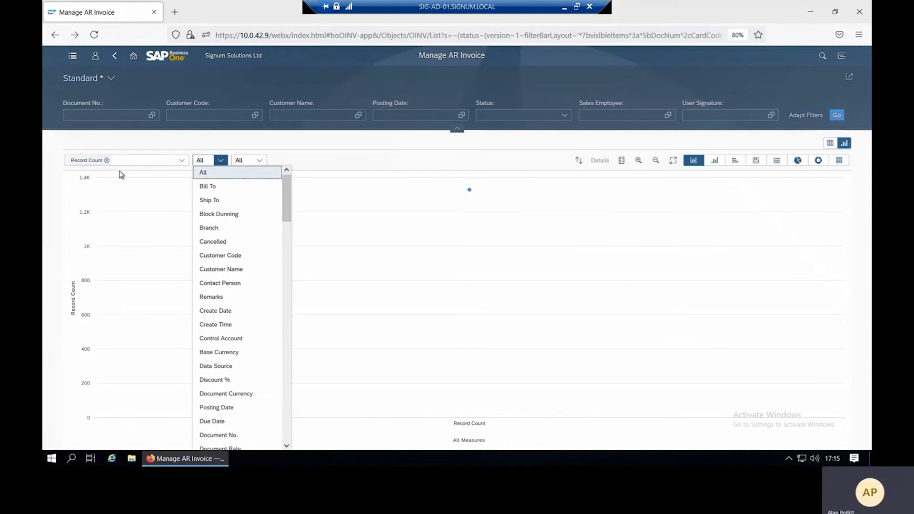
left_click(220, 269)
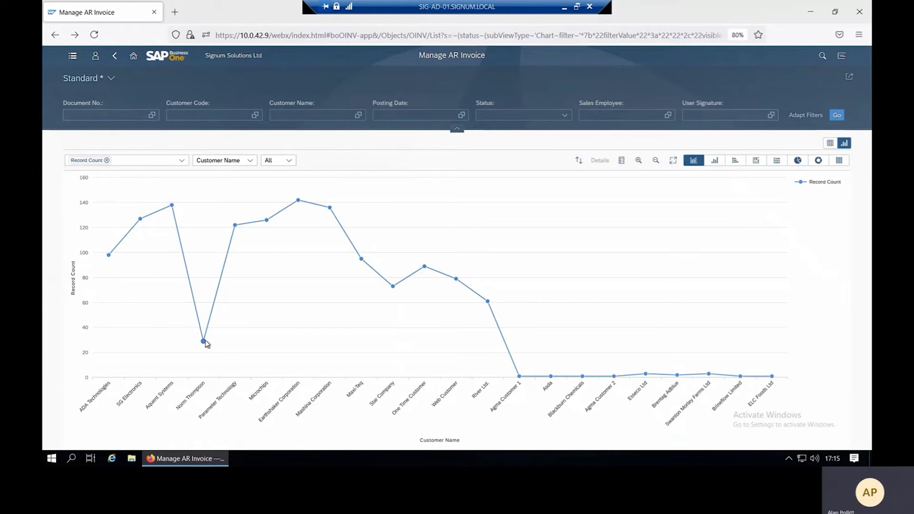
left_click(713, 163)
left_click(736, 162)
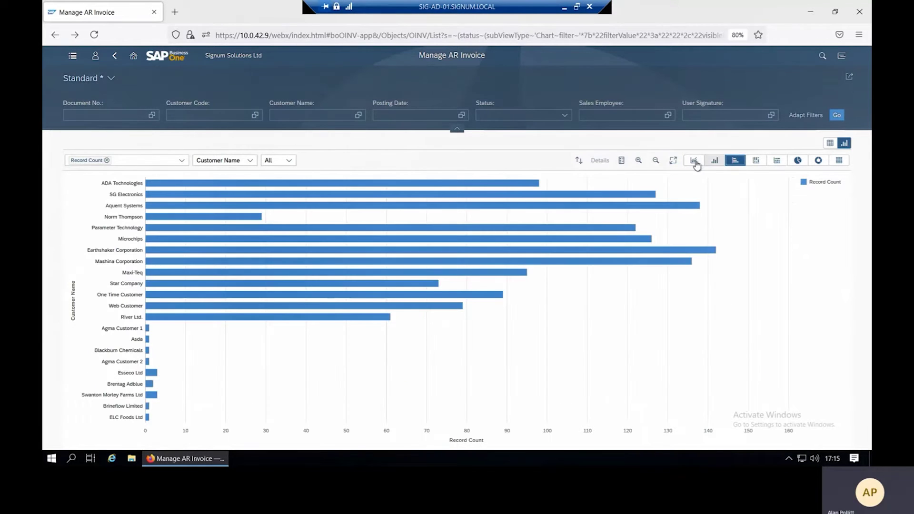
left_click(693, 160)
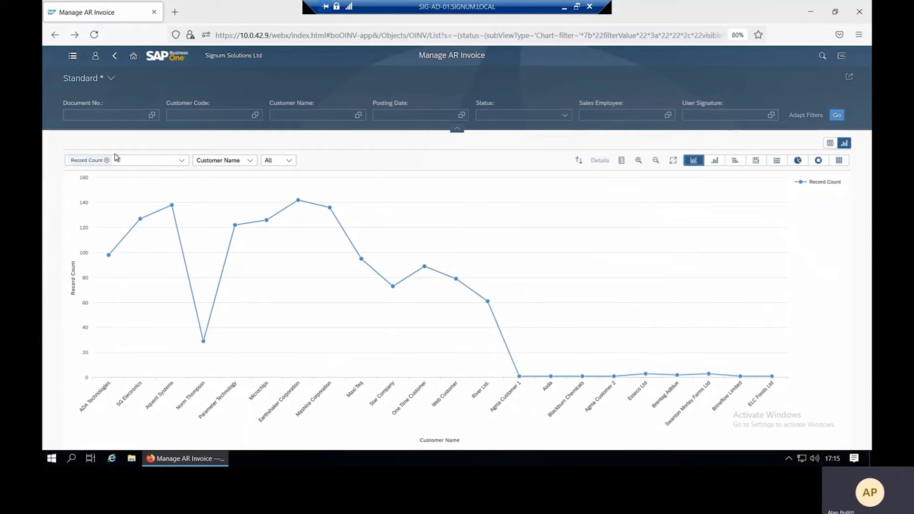
Replace Record Count with Document Total per customer as a column chart, then return home.
left_click(183, 162)
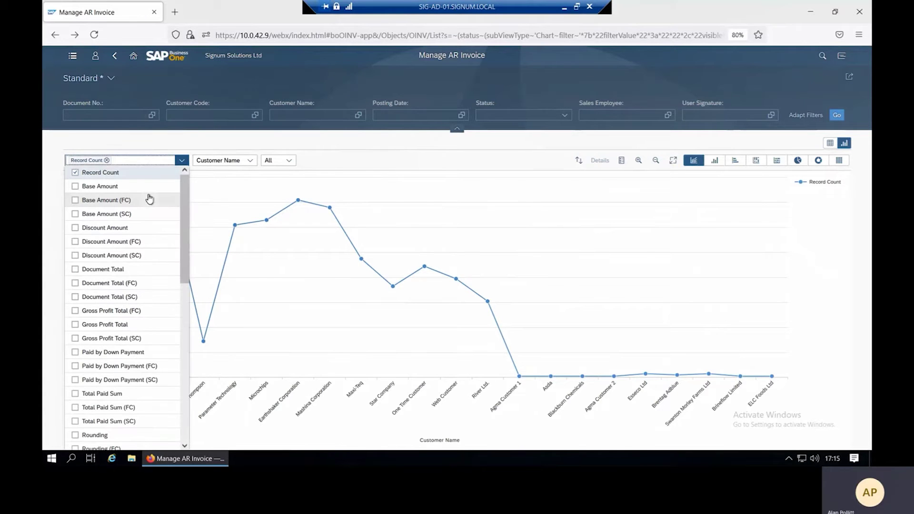
left_click(125, 272)
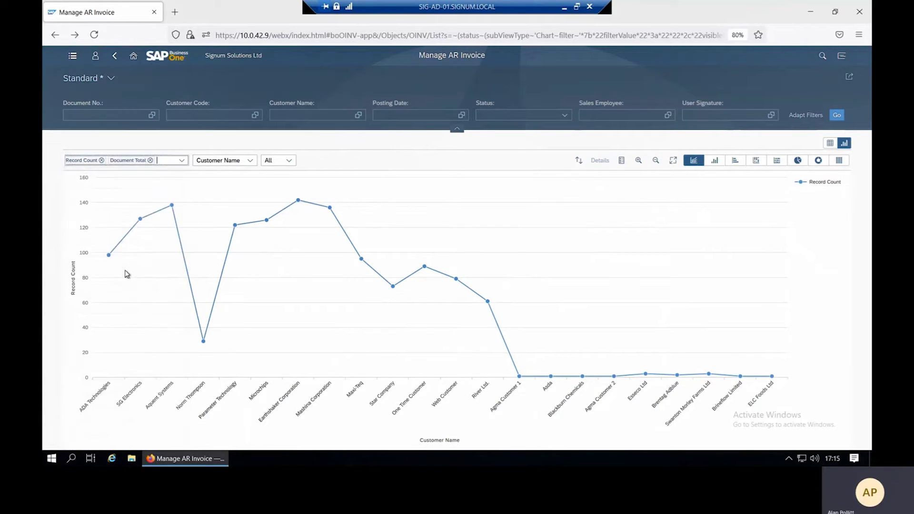
left_click(101, 160)
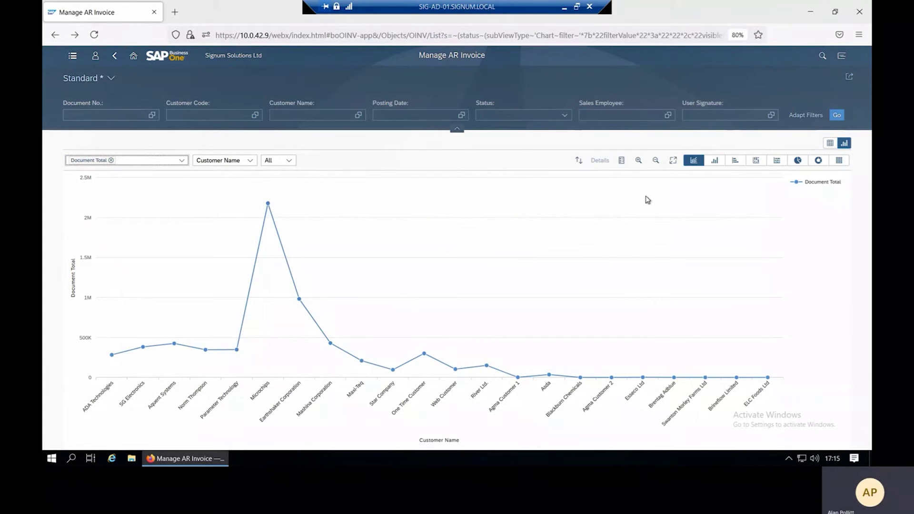
left_click(715, 161)
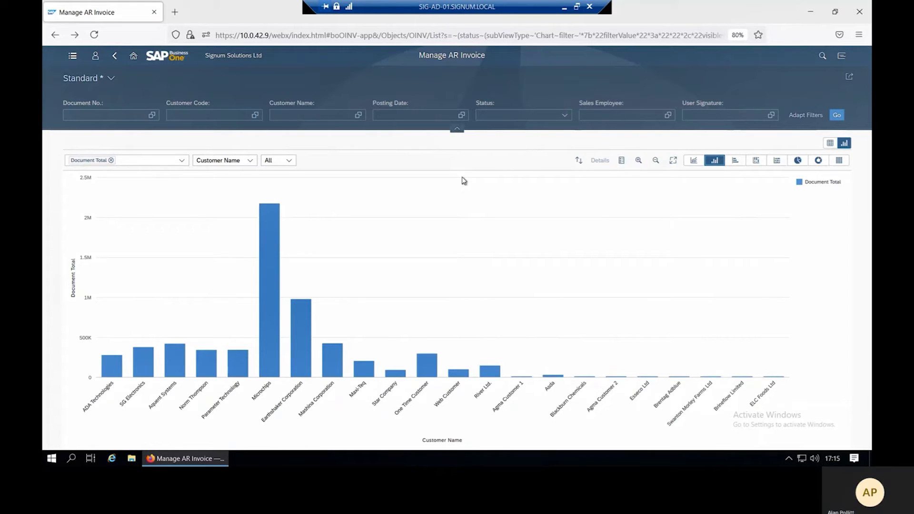
left_click(114, 56)
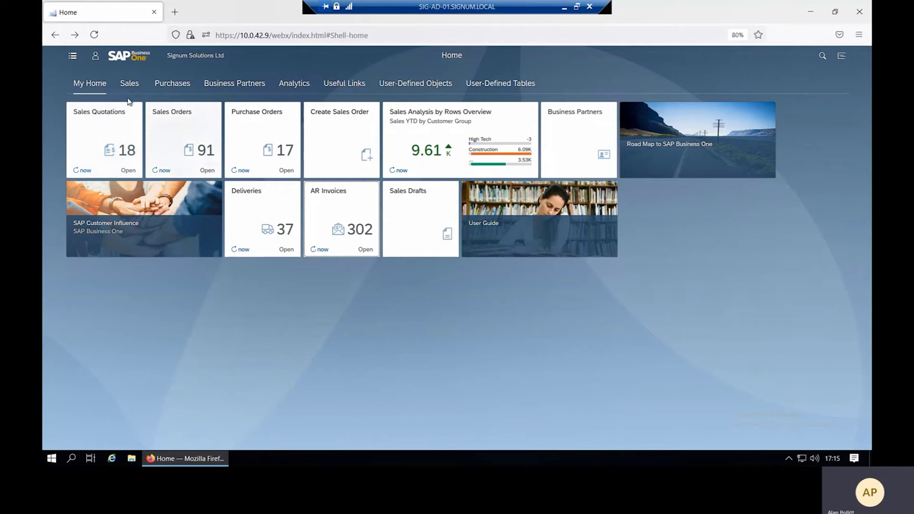
Open the Me Area from the user avatar to view Recent Activity.
left_click(96, 57)
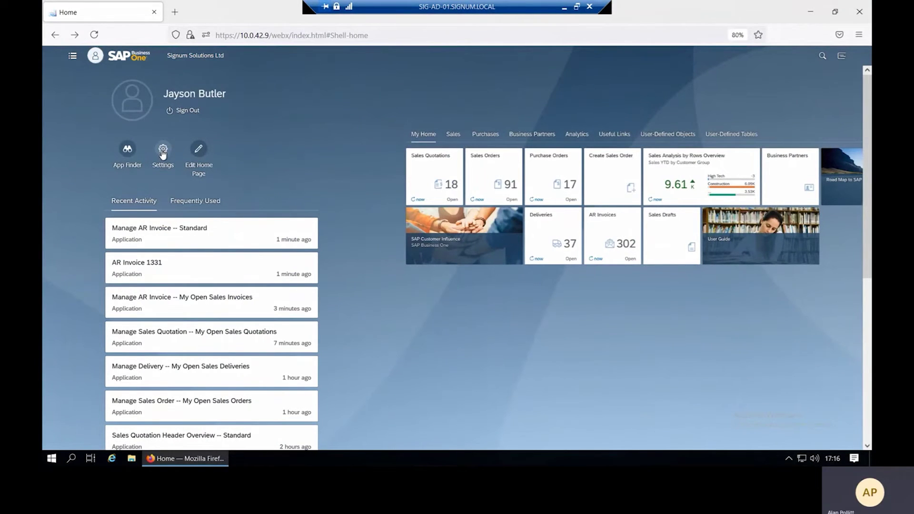
left_click(109, 210)
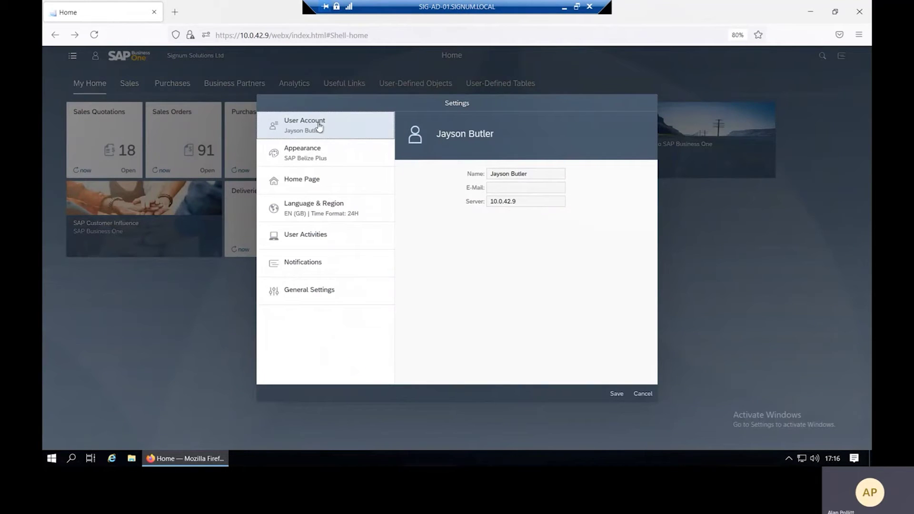
left_click(333, 153)
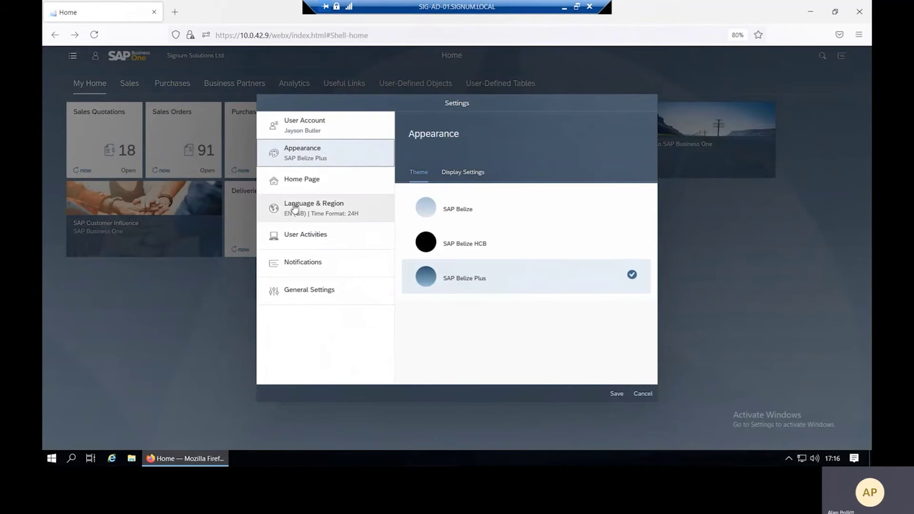
left_click(469, 247)
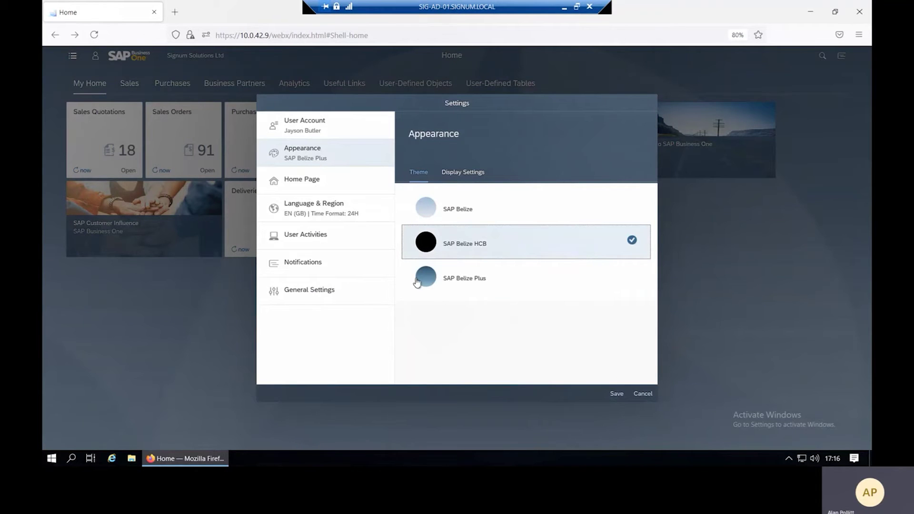
left_click(618, 395)
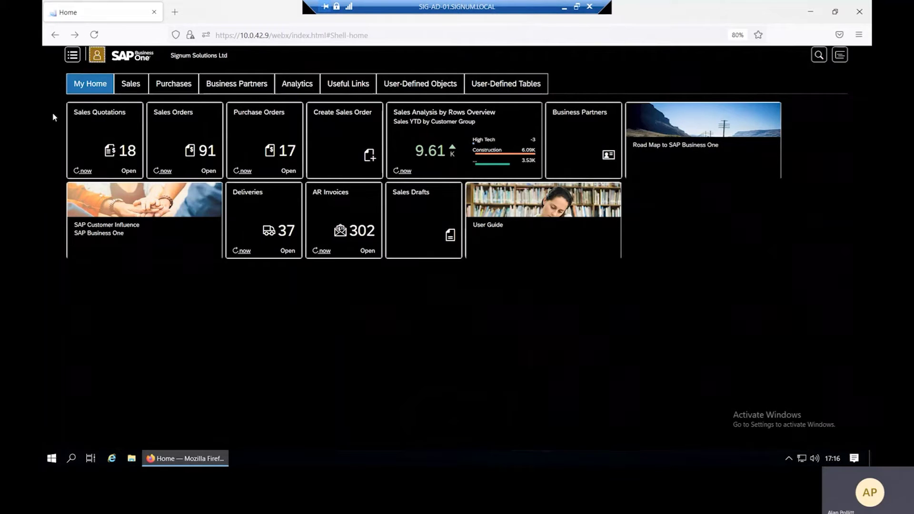
left_click(97, 55)
left_click(163, 148)
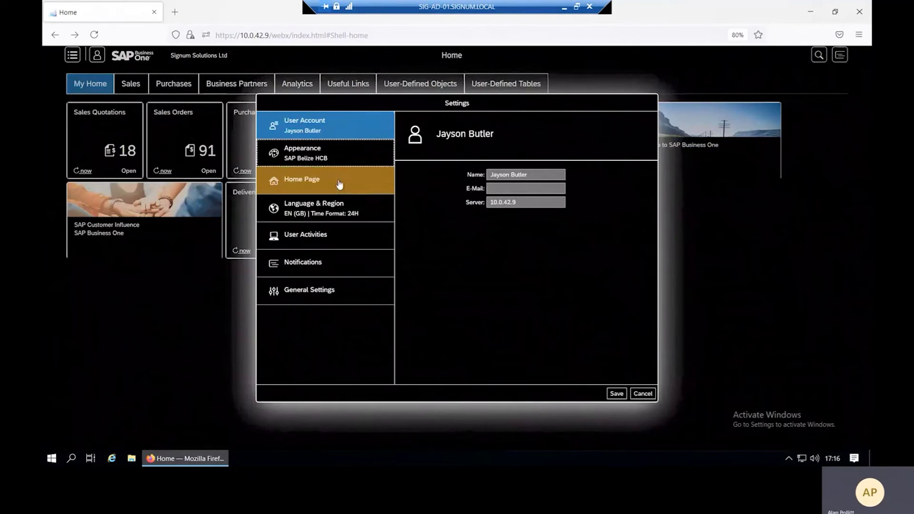
left_click(339, 154)
left_click(459, 278)
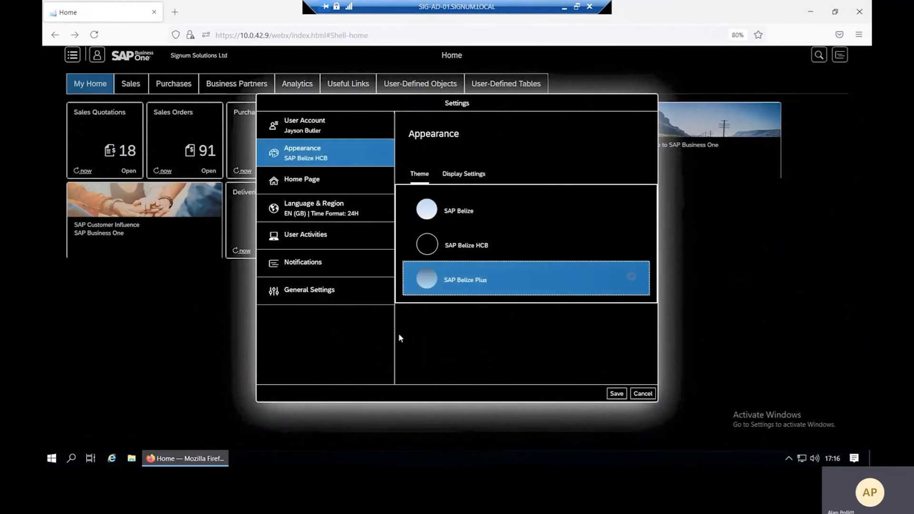
left_click(616, 393)
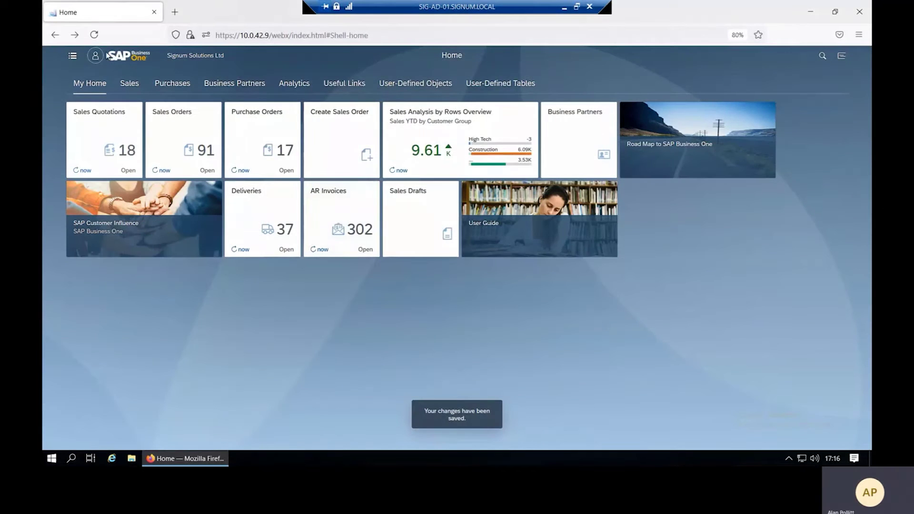
left_click(95, 55)
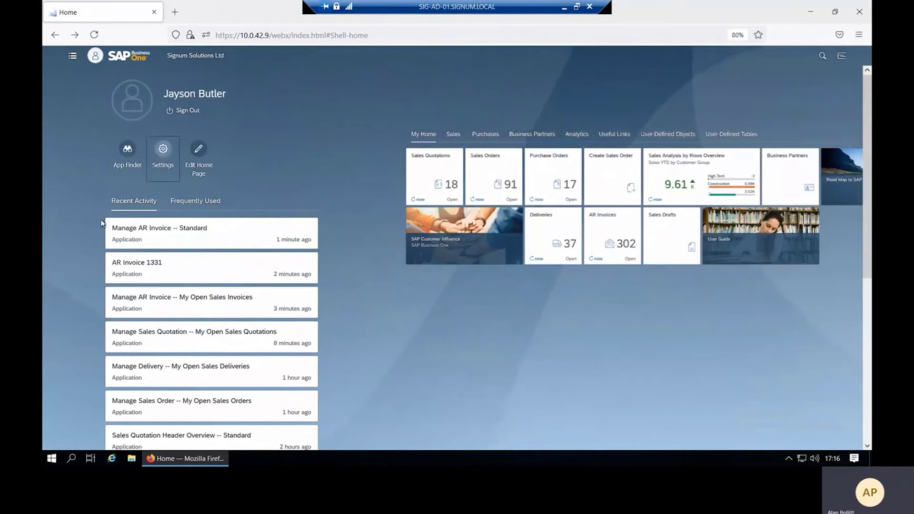
Set the Home Page setting to 'Show all content' and save it.
left_click(163, 149)
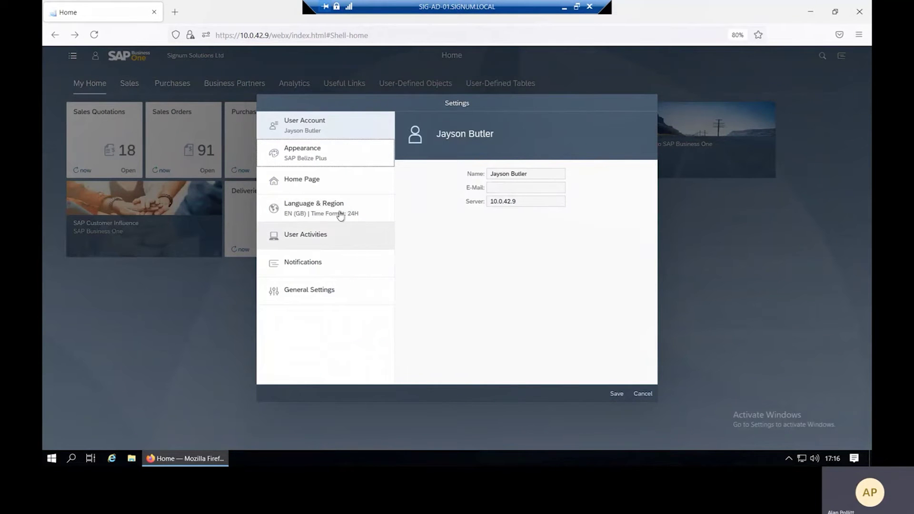
left_click(314, 183)
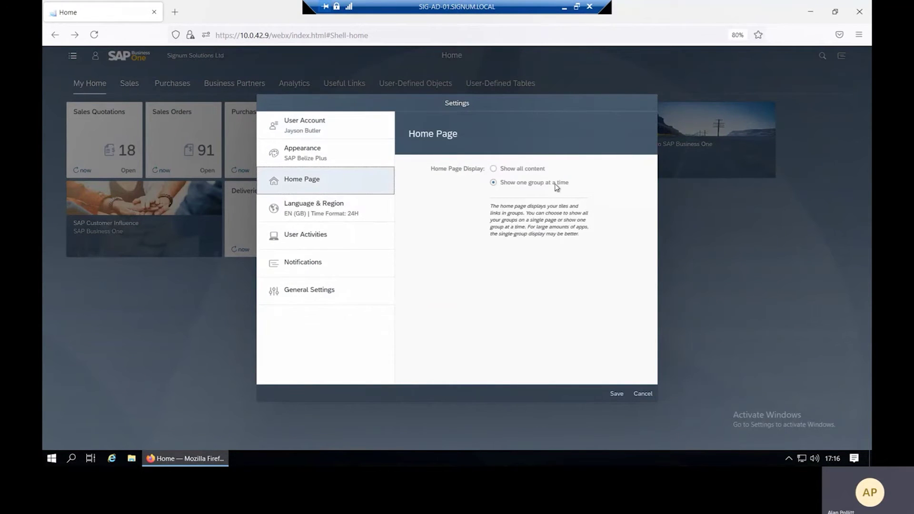
left_click(494, 169)
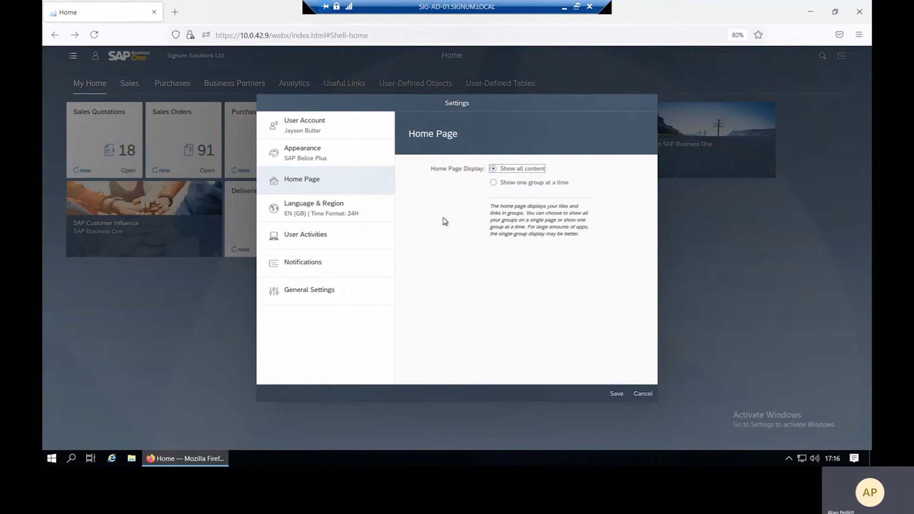
left_click(617, 394)
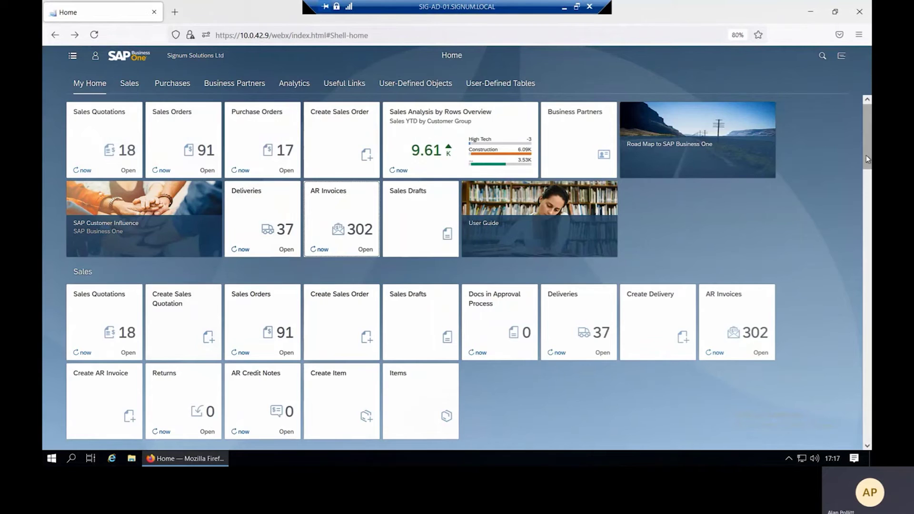
Scroll through all the tile groups, return to the top, and reopen the Me Area.
scroll(865, 160, "down", 5)
scroll(865, 160, "down", 1)
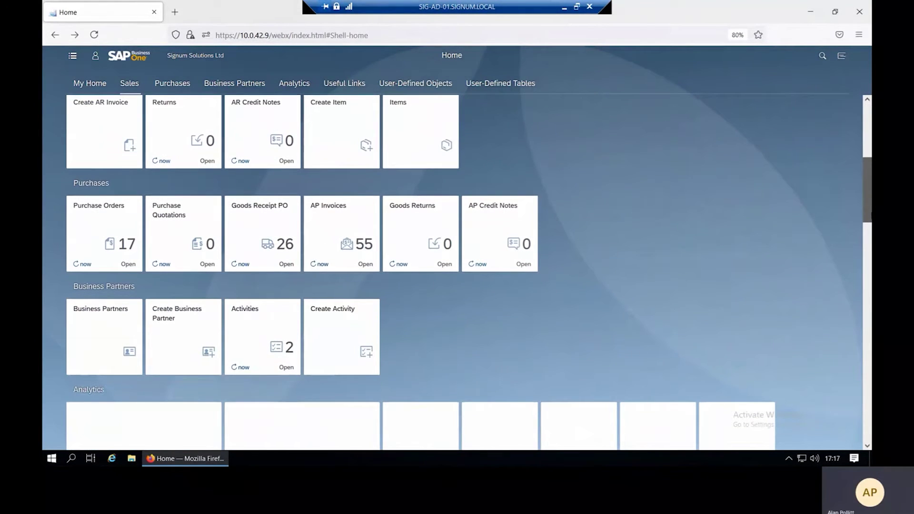
scroll(865, 159, "down", 10)
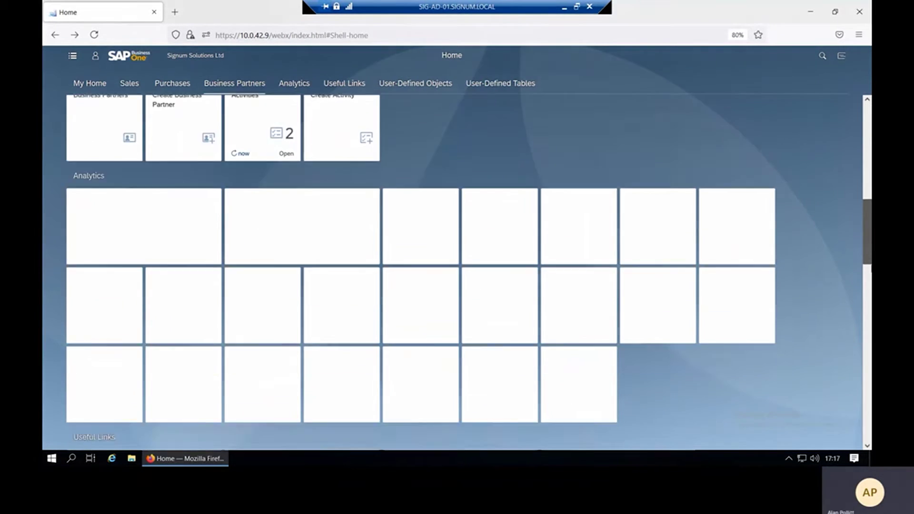
scroll(864, 159, "down", 7)
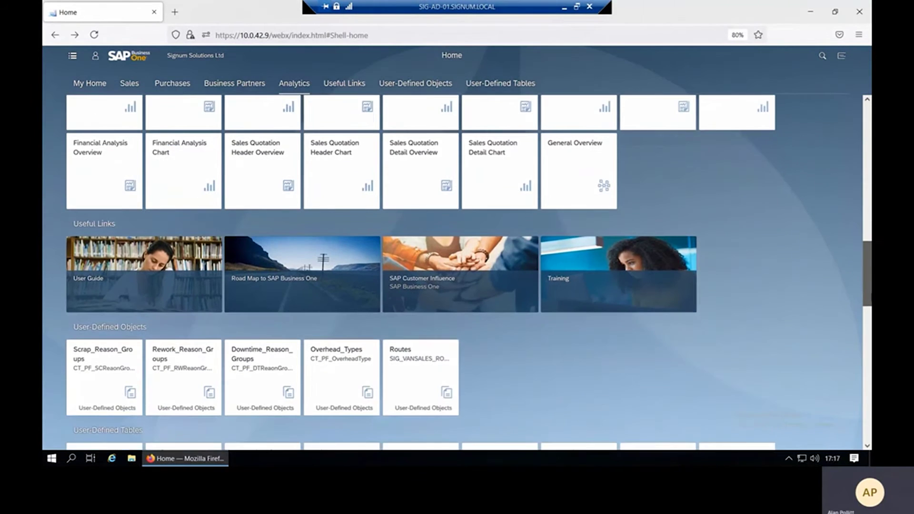
scroll(868, 287, "down", 8)
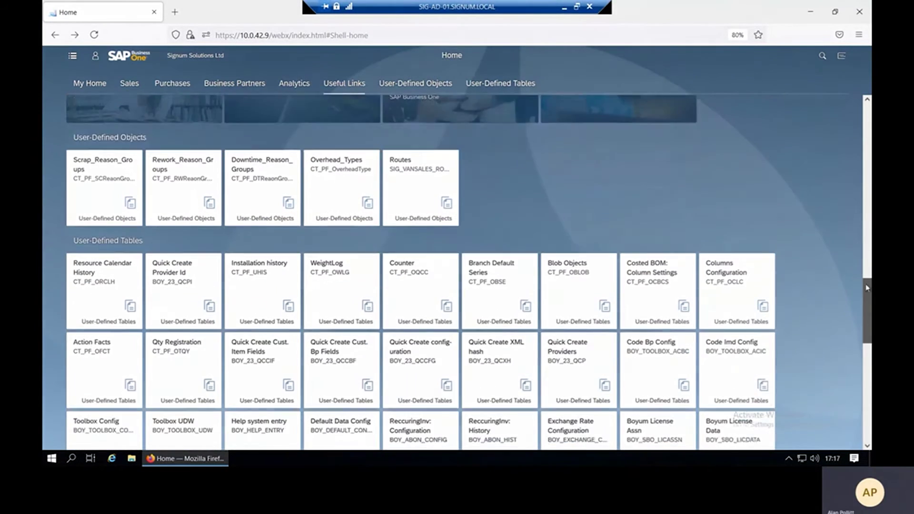
left_click_drag(868, 287, 868, 113)
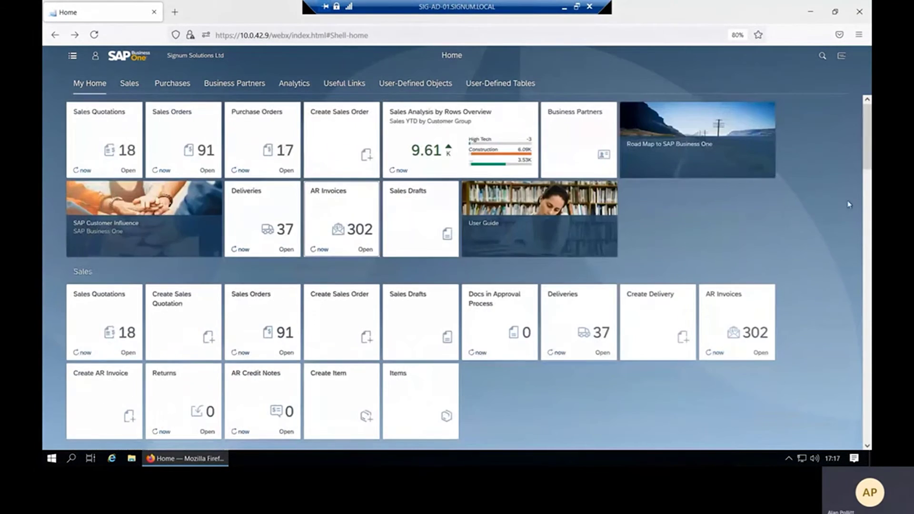
left_click(96, 56)
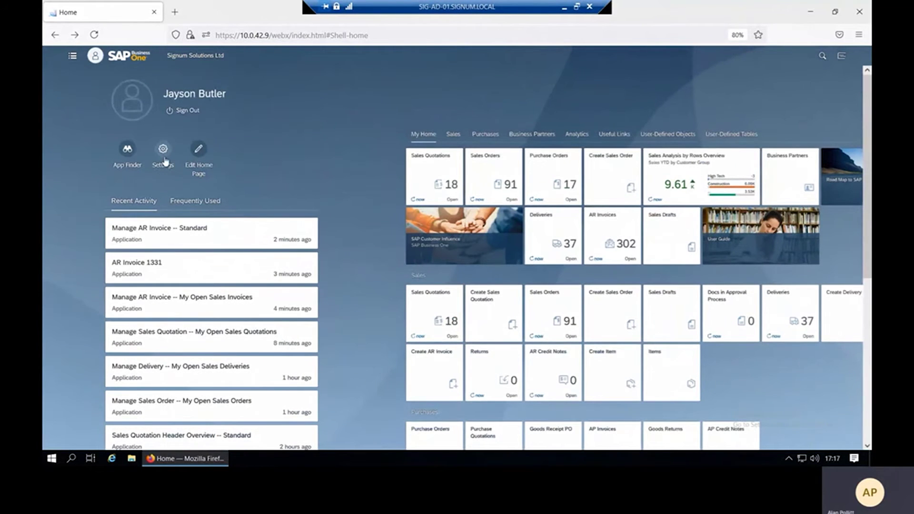
left_click(163, 149)
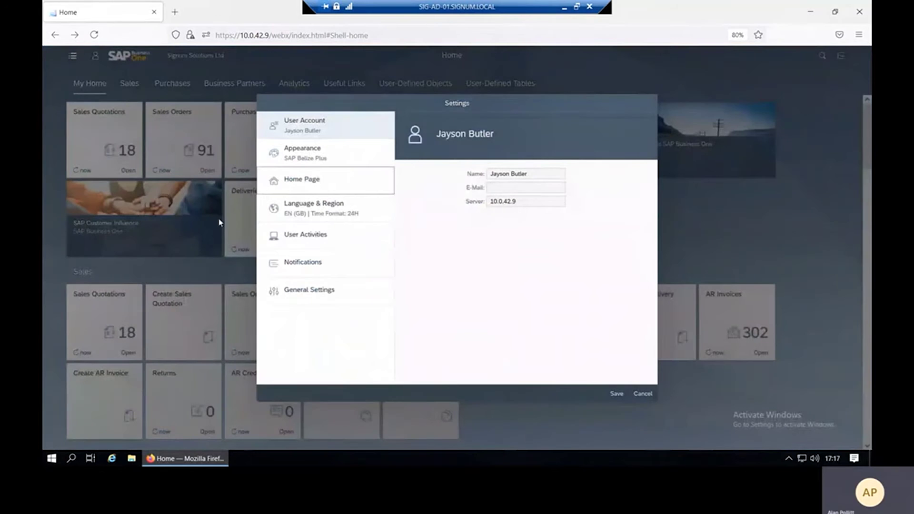
left_click(302, 241)
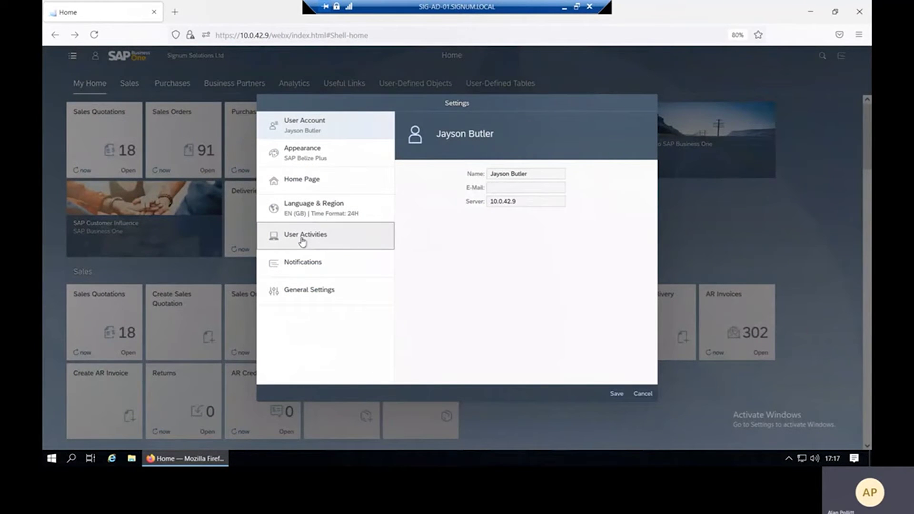
left_click(303, 264)
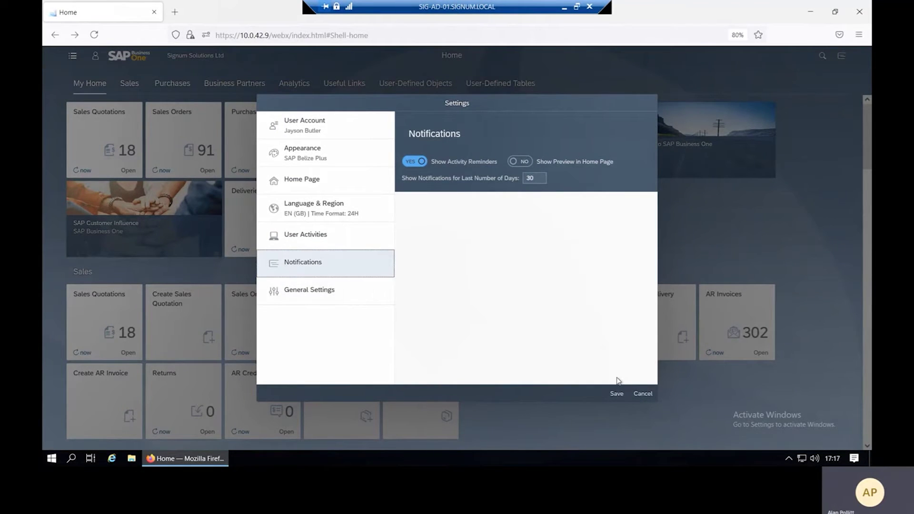
left_click(645, 396)
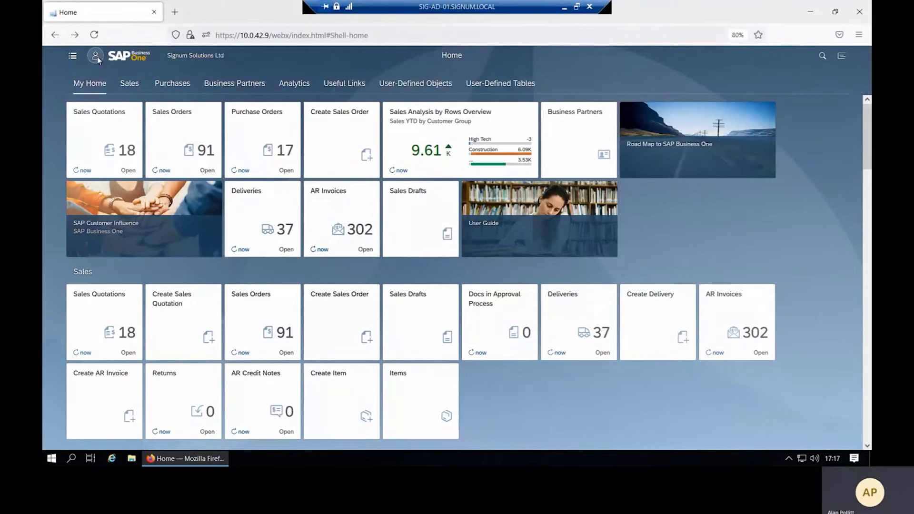
left_click(98, 56)
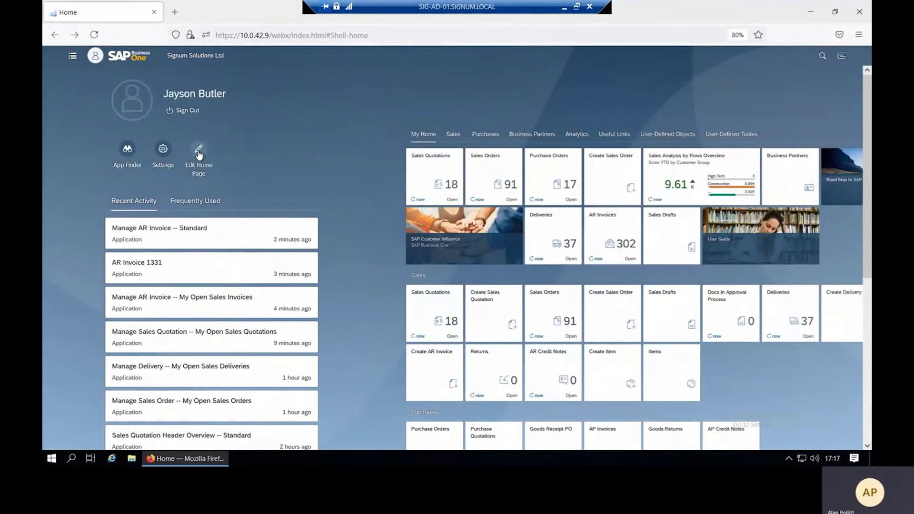
left_click(199, 155)
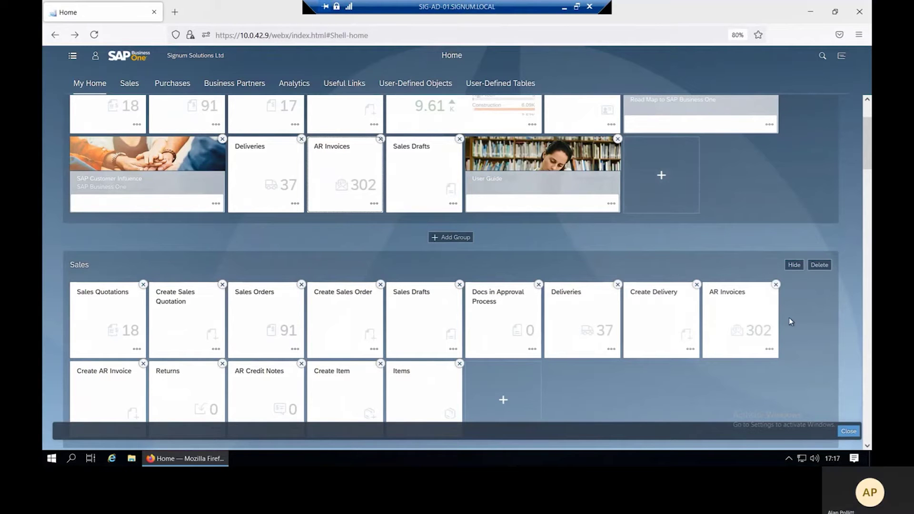
left_click(849, 431)
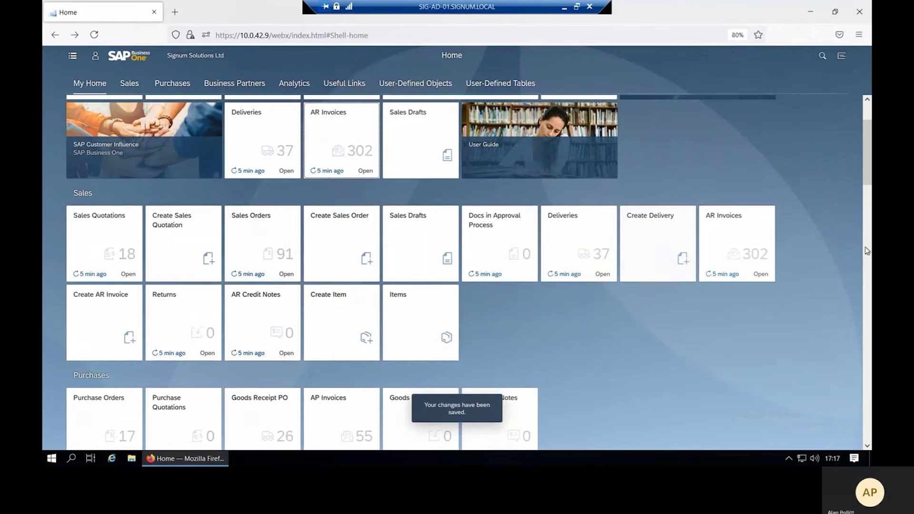
scroll(865, 168, "up", 2)
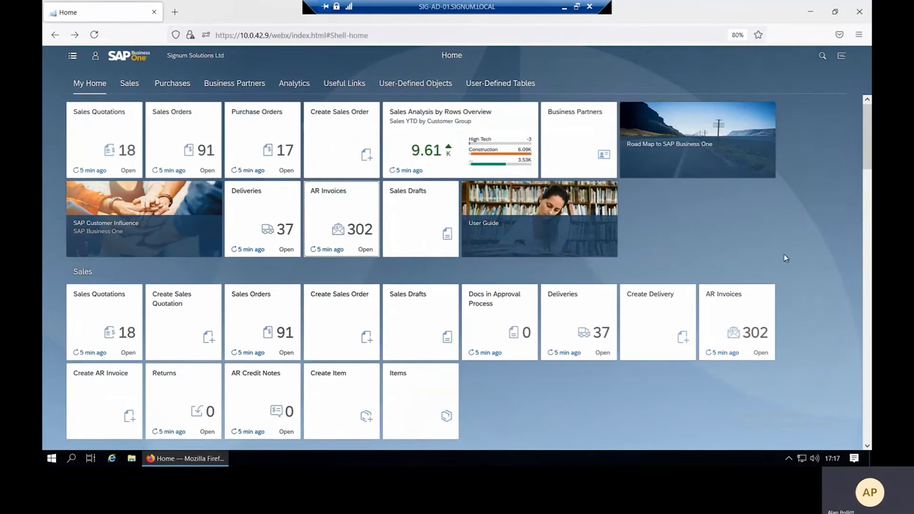
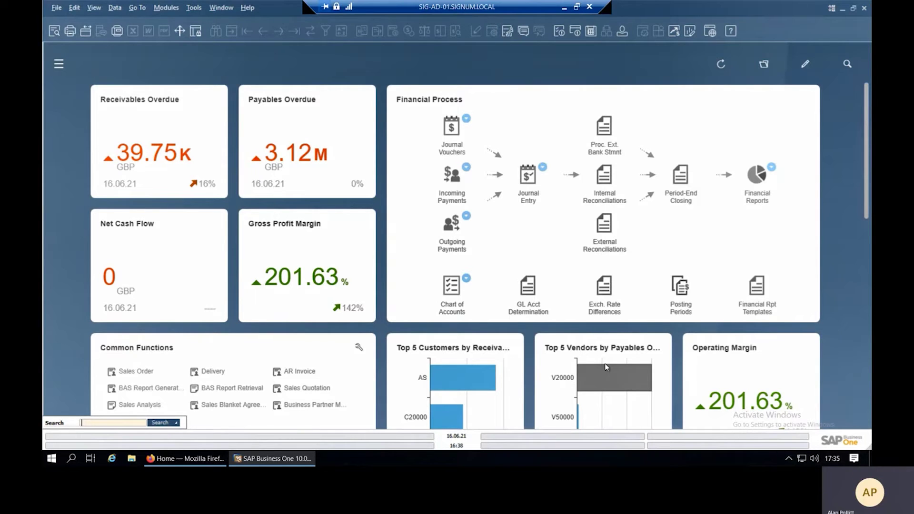
Open General Authorisations from Modules > Administration > System Initialisation > Authorisations.
left_click(169, 10)
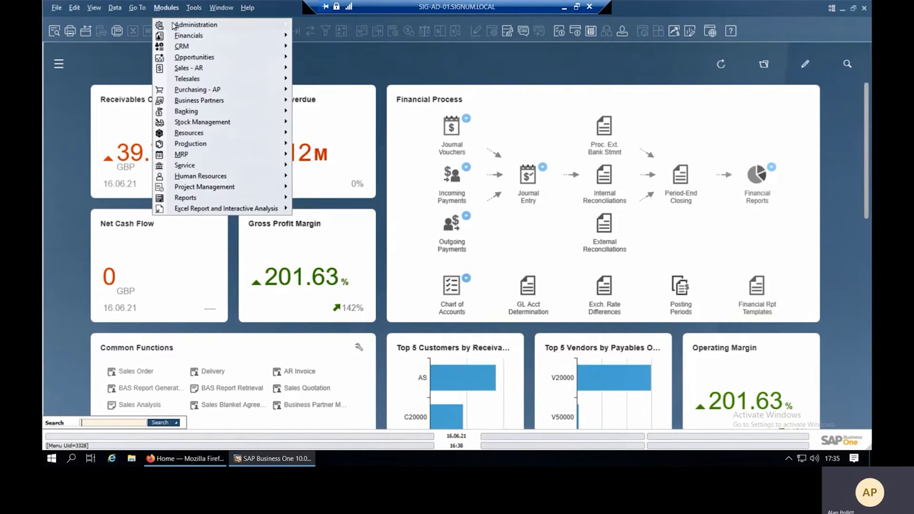
mouse_move(177, 26)
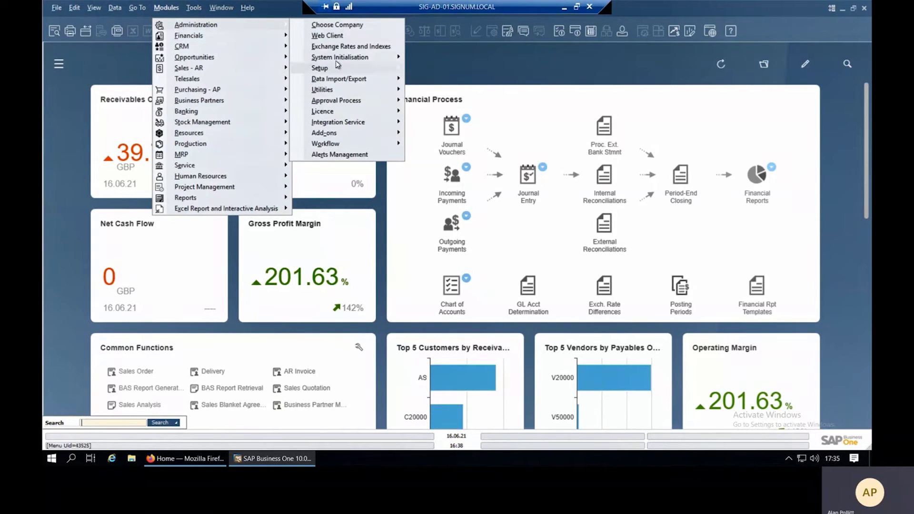
mouse_move(341, 58)
mouse_move(436, 90)
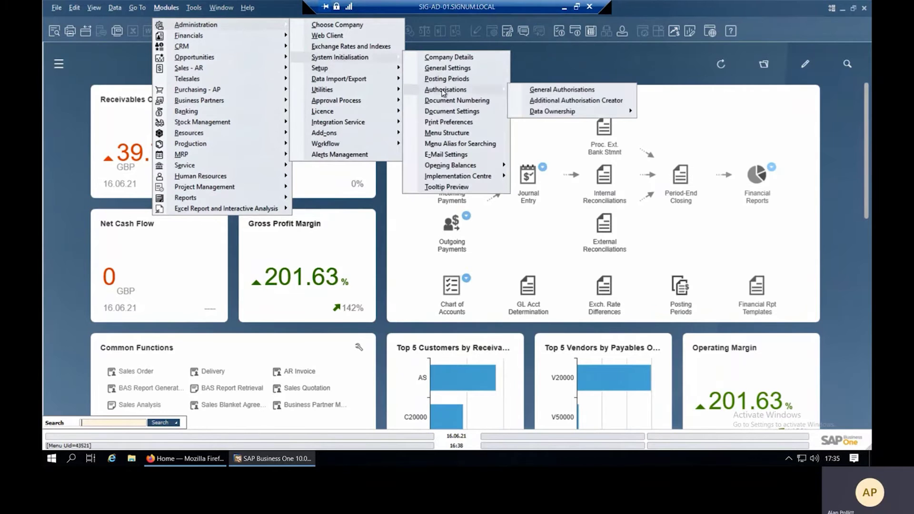
left_click(526, 90)
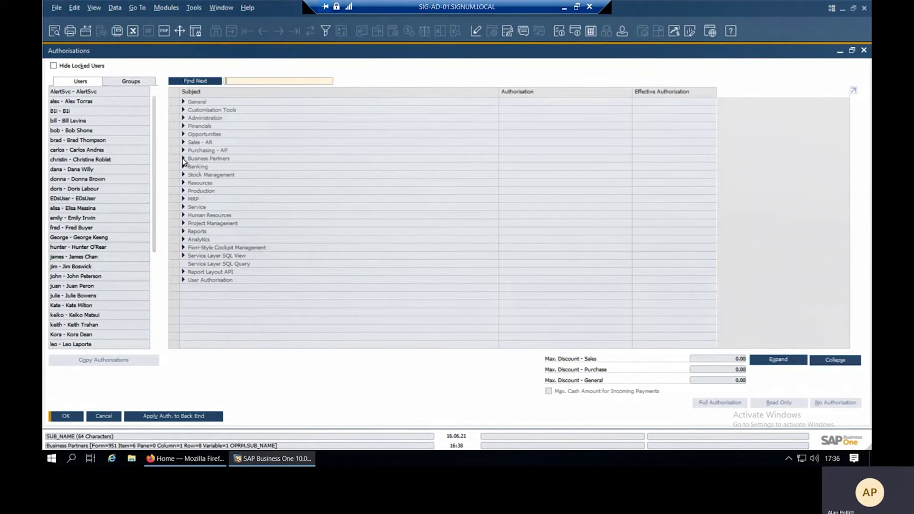
Expand Business Partners > Business Partner Master Data and select a user to show their rights.
left_click(183, 159)
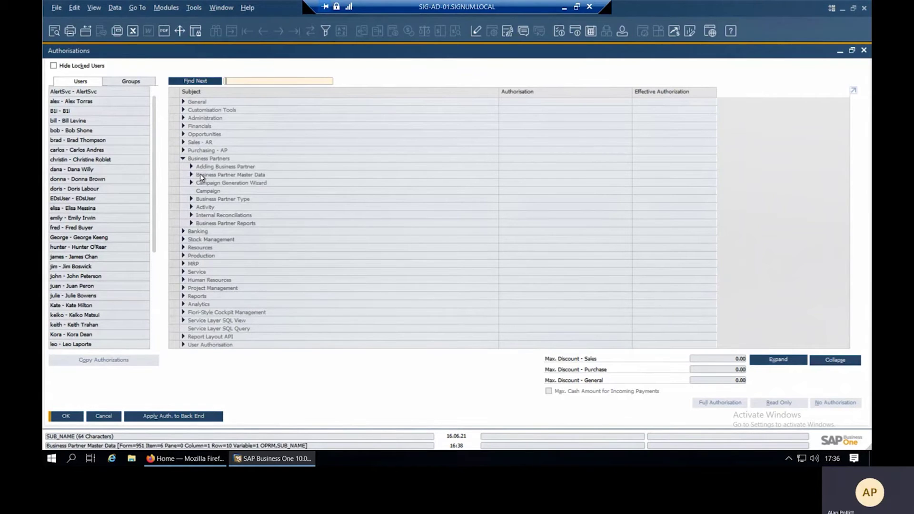
left_click(191, 175)
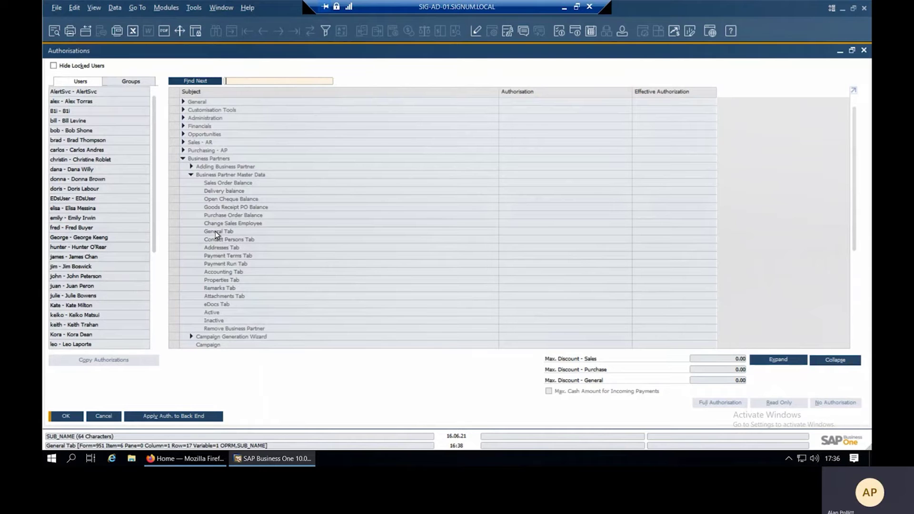
left_click(98, 120)
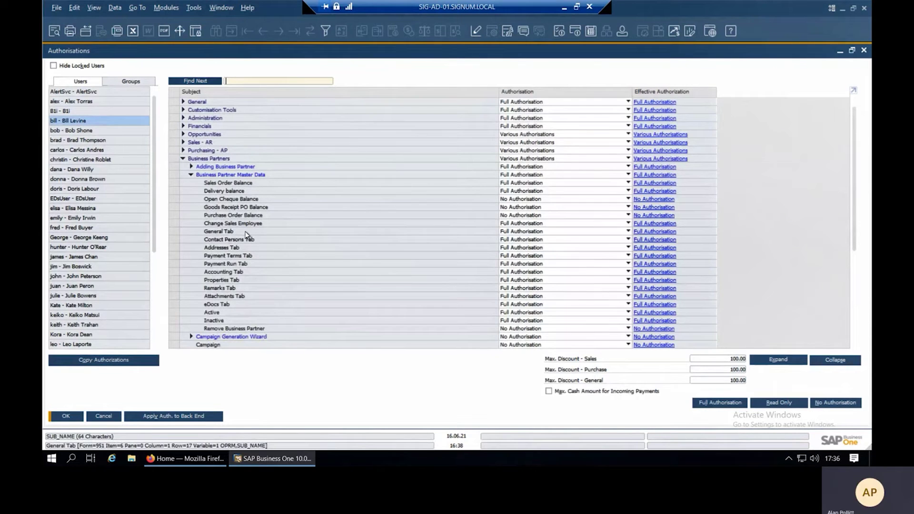
Check the General Tab permission choices, keep Full Authorisation, and collapse Business Partners.
left_click(534, 232)
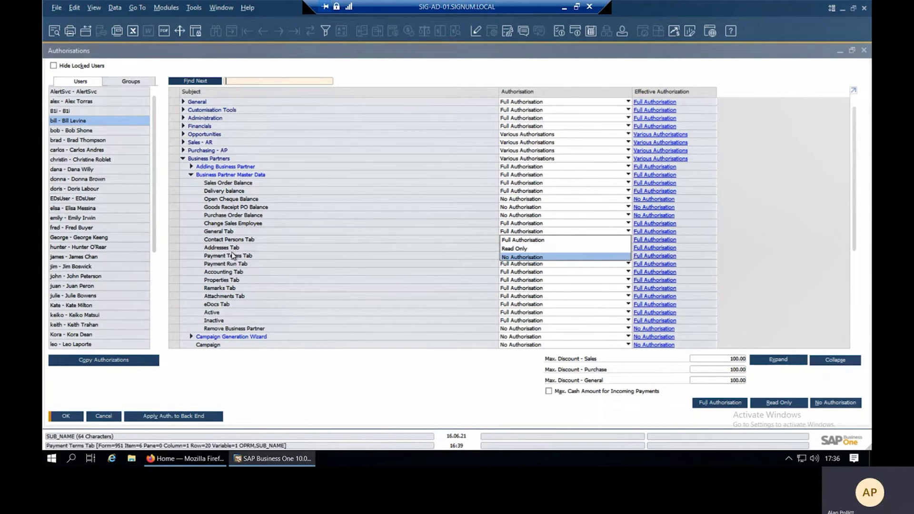
left_click(246, 232)
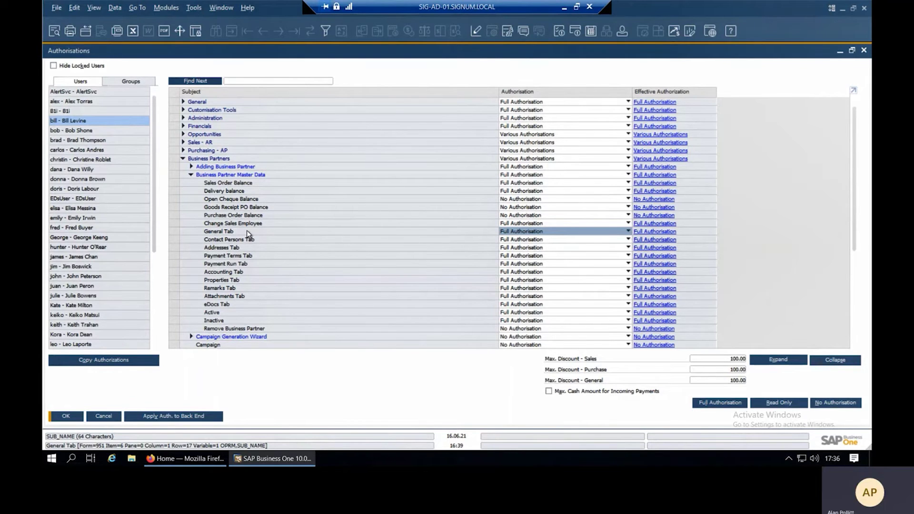
left_click(183, 159)
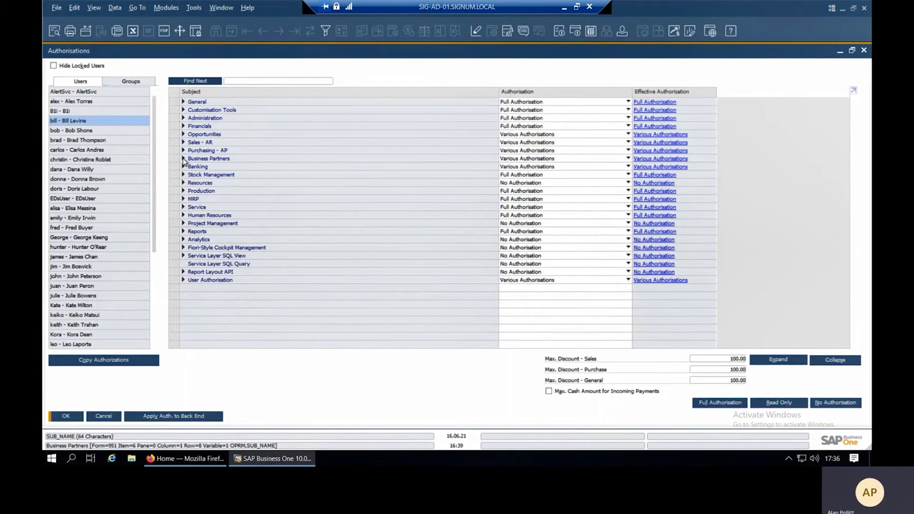
Expand Stock Management > Item Master Data to review its rights, then cancel the window.
left_click(183, 175)
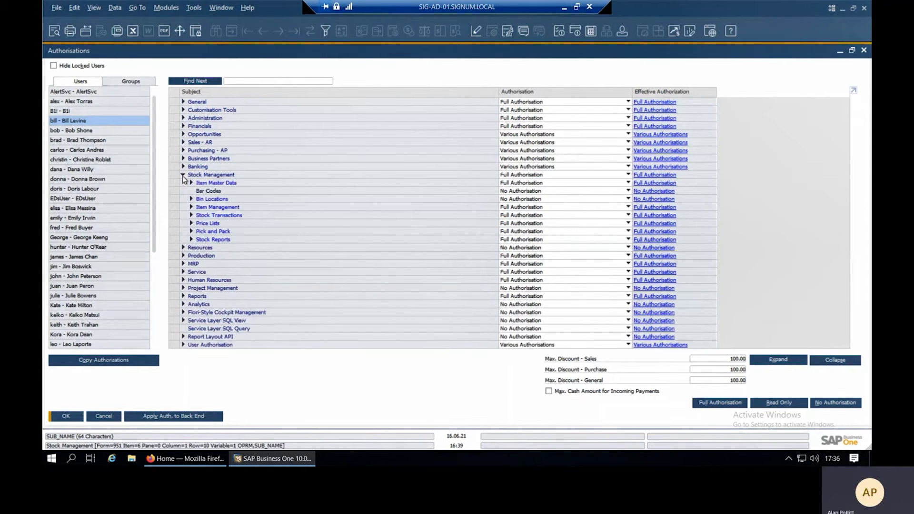
left_click(191, 184)
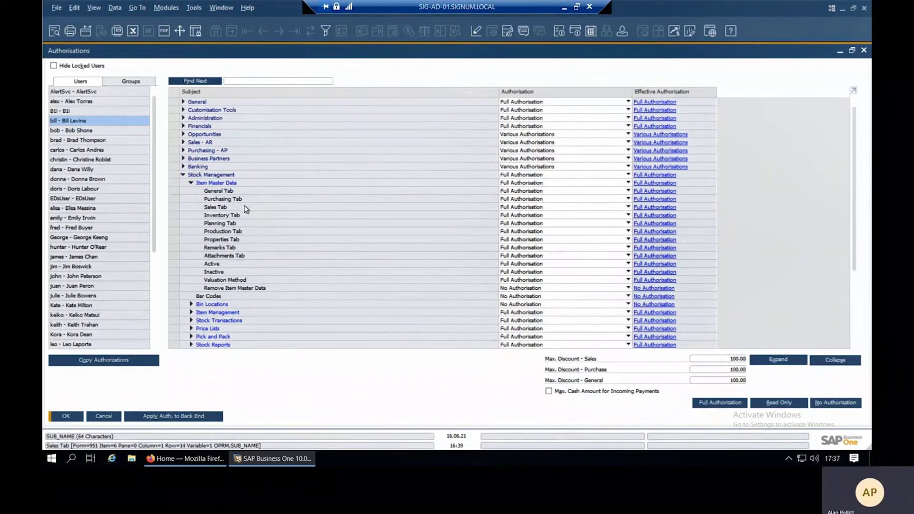
left_click(104, 416)
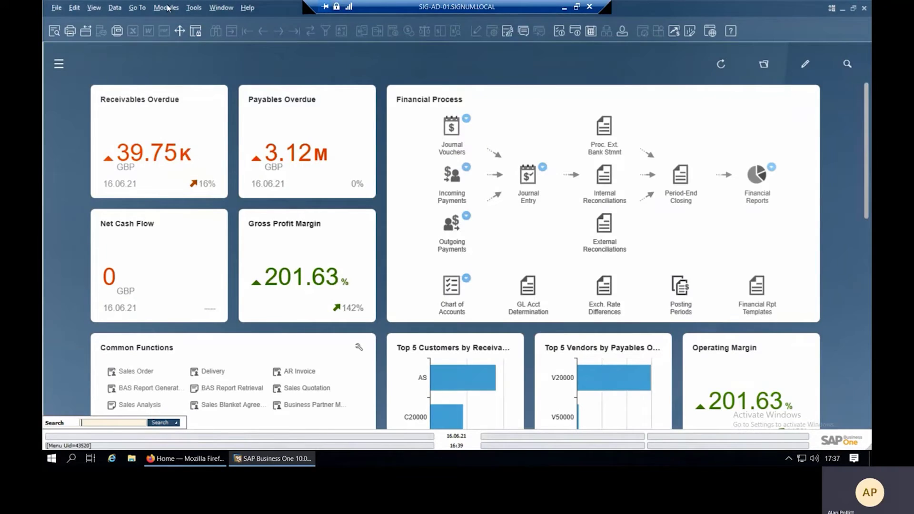
Open Business Partner Master Data from Modules and maximise the form.
left_click(166, 8)
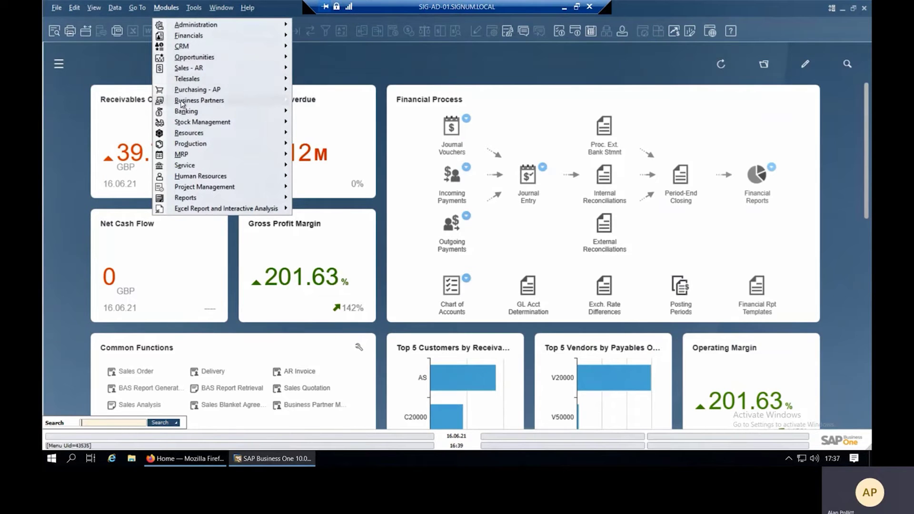
mouse_move(182, 101)
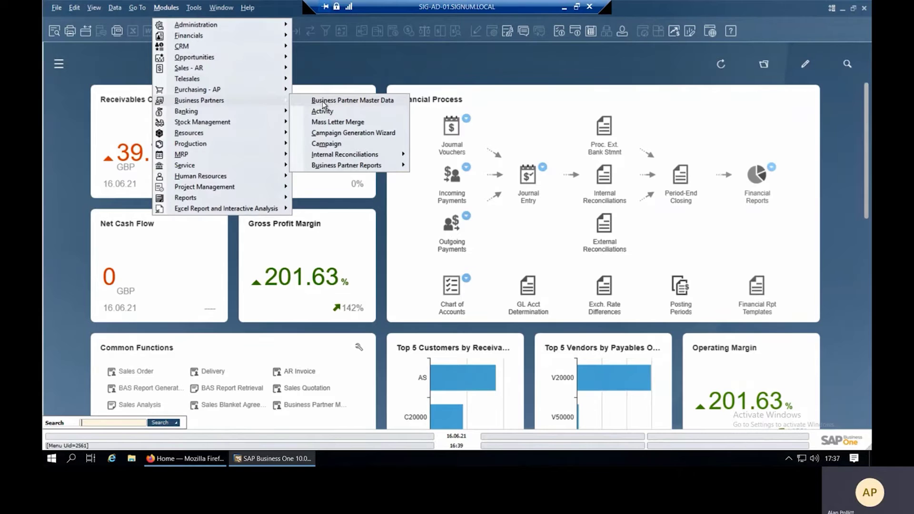
left_click(322, 101)
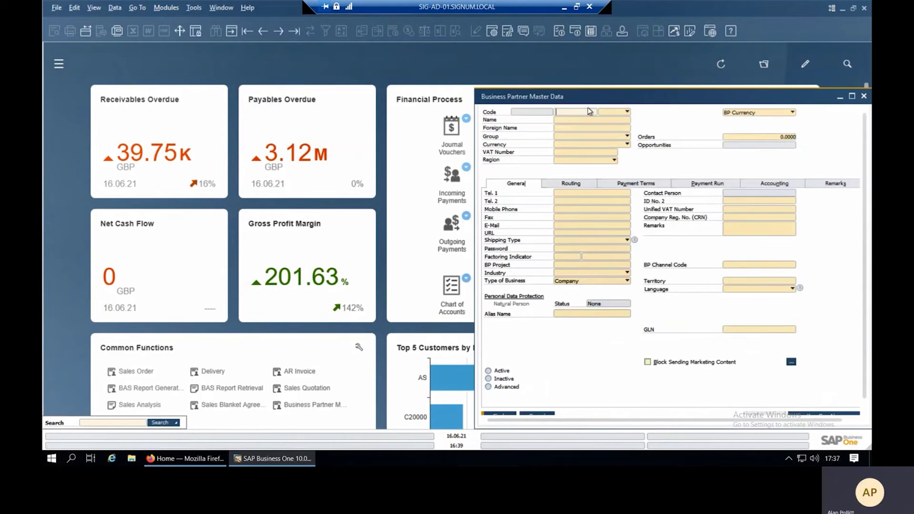
left_click(852, 97)
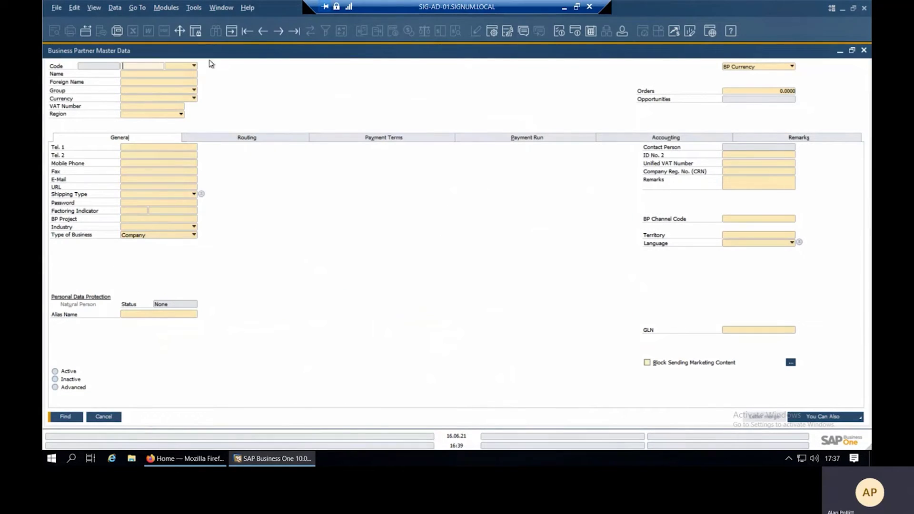
Load the first record, ELC Foods Ltd, and view its Contact Persons and Payment Terms tabs.
left_click(247, 31)
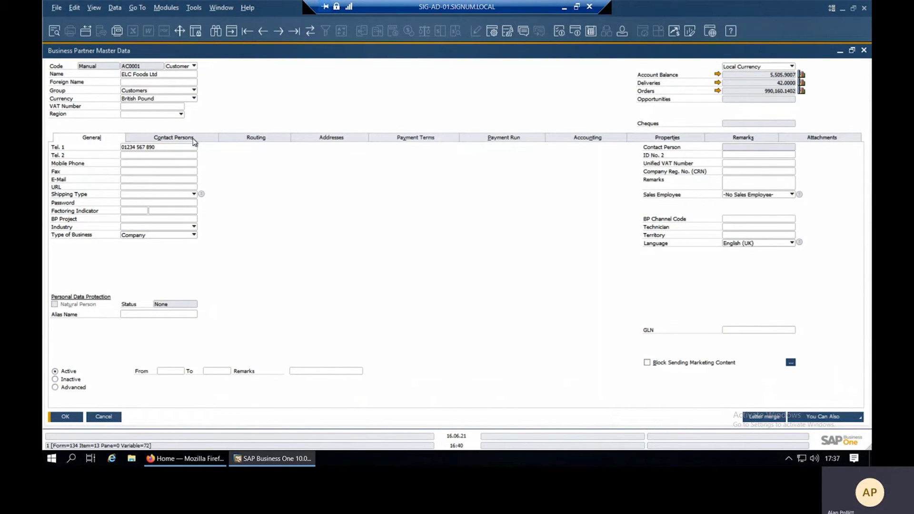
left_click(194, 140)
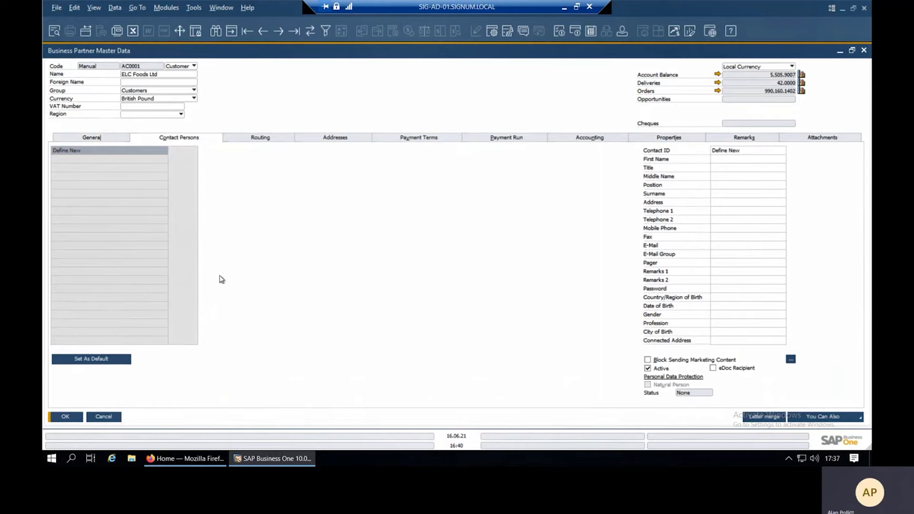
left_click(435, 141)
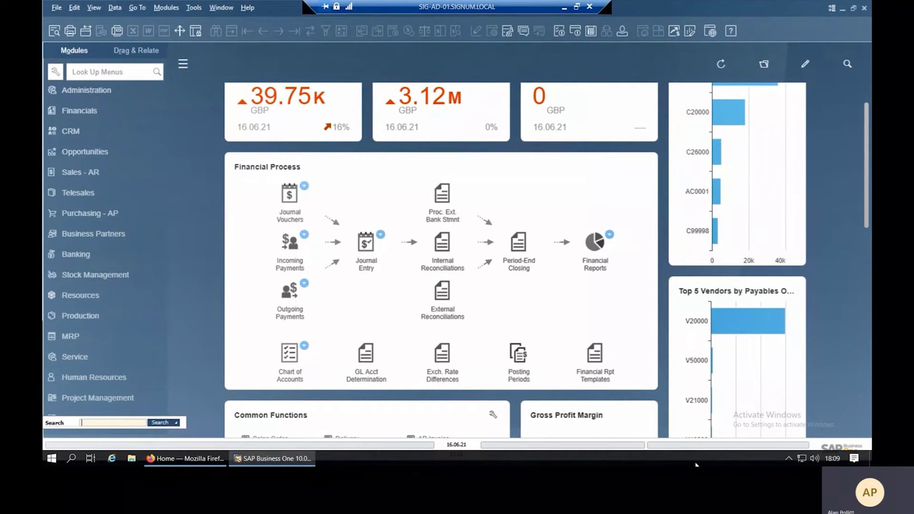
Expand Administration, briefly expand Approval Process, then expand System Initialisation and open General Settings.
left_click(88, 90)
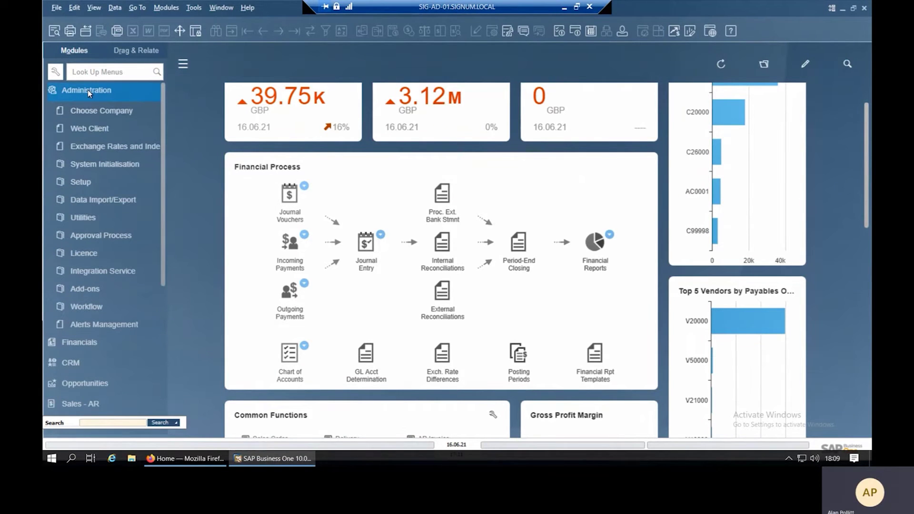
left_click(102, 238)
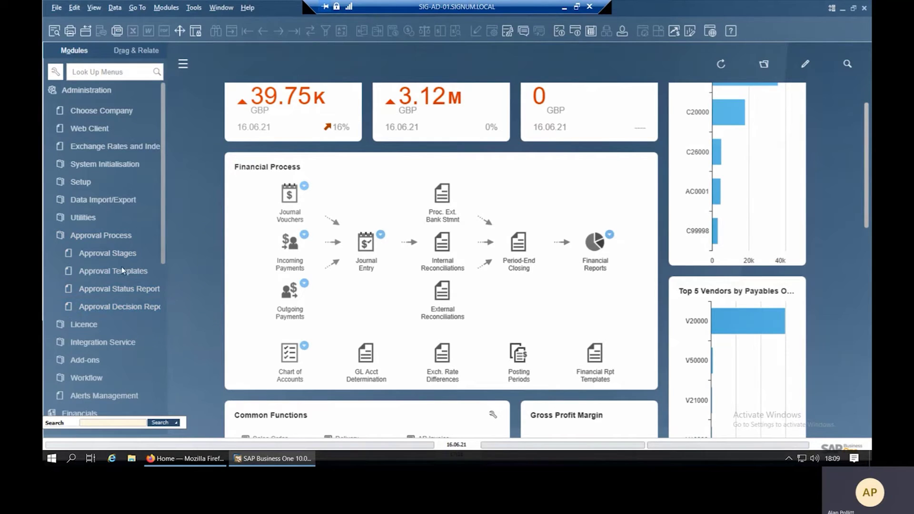
left_click(119, 237)
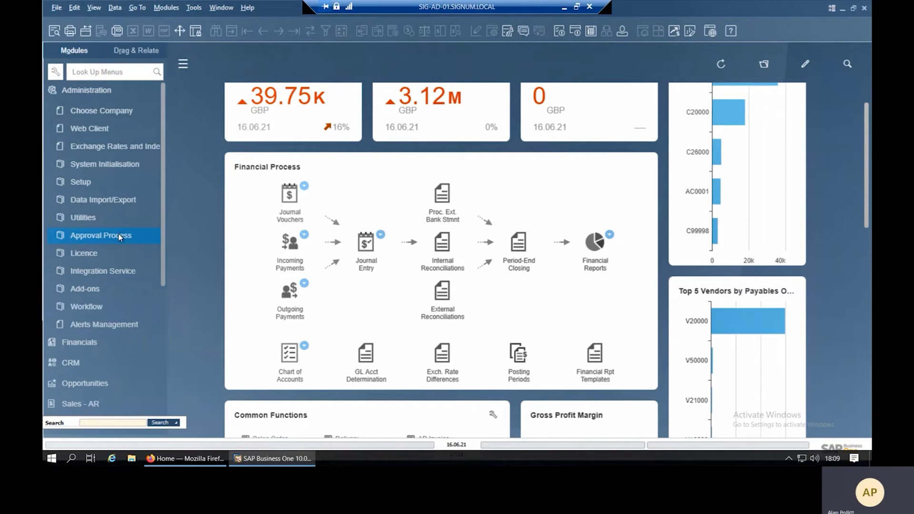
left_click(119, 166)
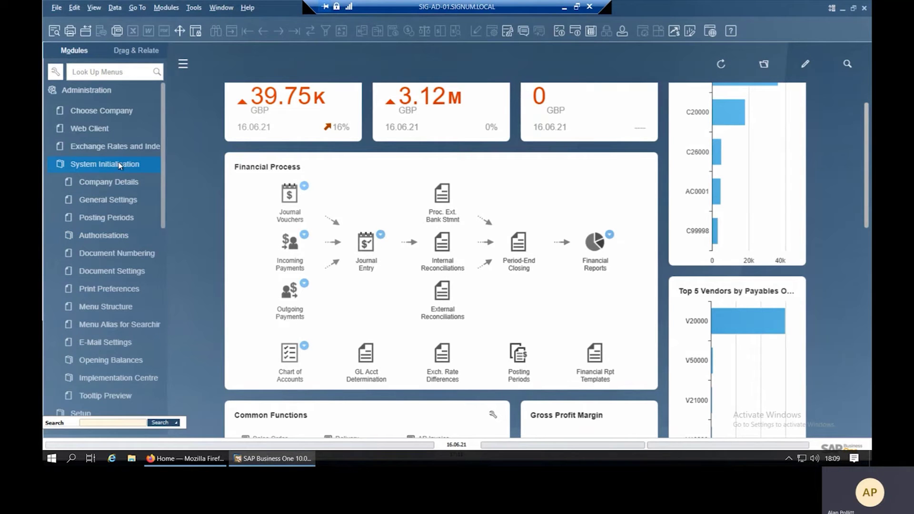
left_click(133, 199)
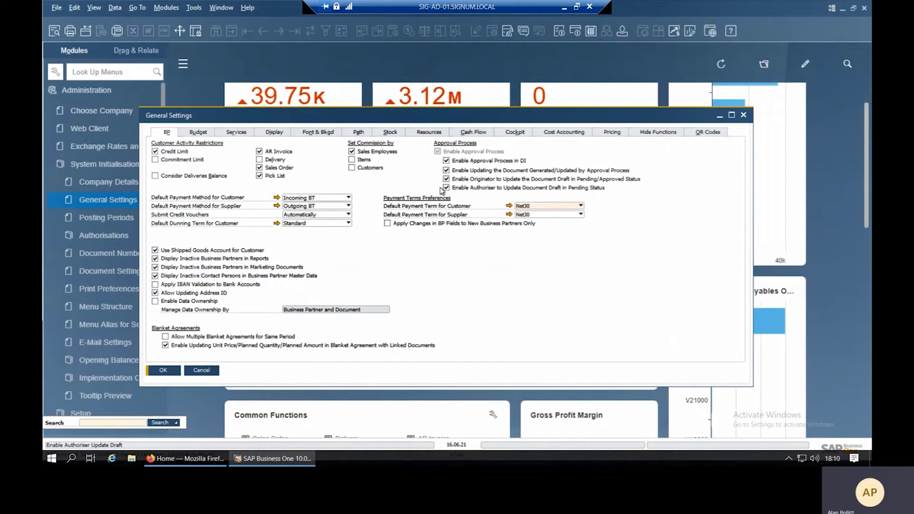
Tick Enable Authoriser to Update Document Draft in Pending Status on the BP tab, then close General Settings.
left_click(447, 188)
left_click(202, 370)
left_click(105, 164)
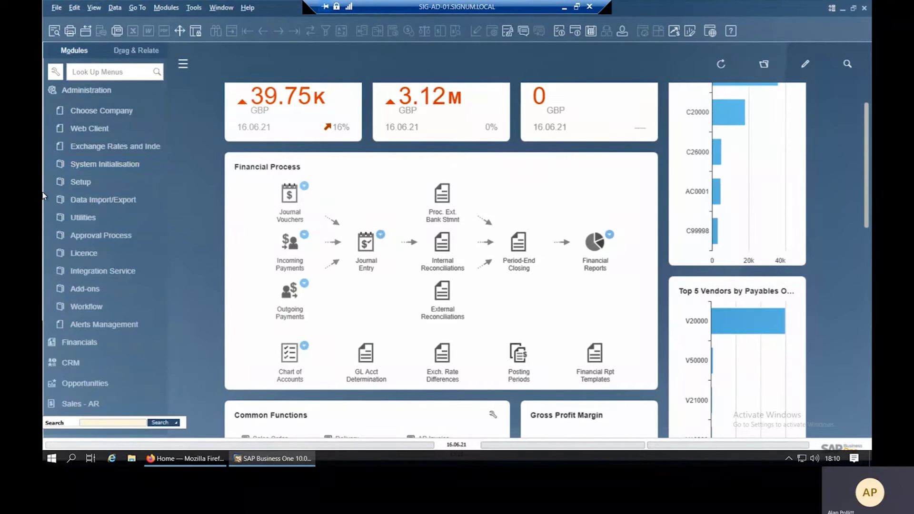
Collapse Administration, open the first AR Invoice from Sales - AR, and show its Accounting tab.
left_click(86, 91)
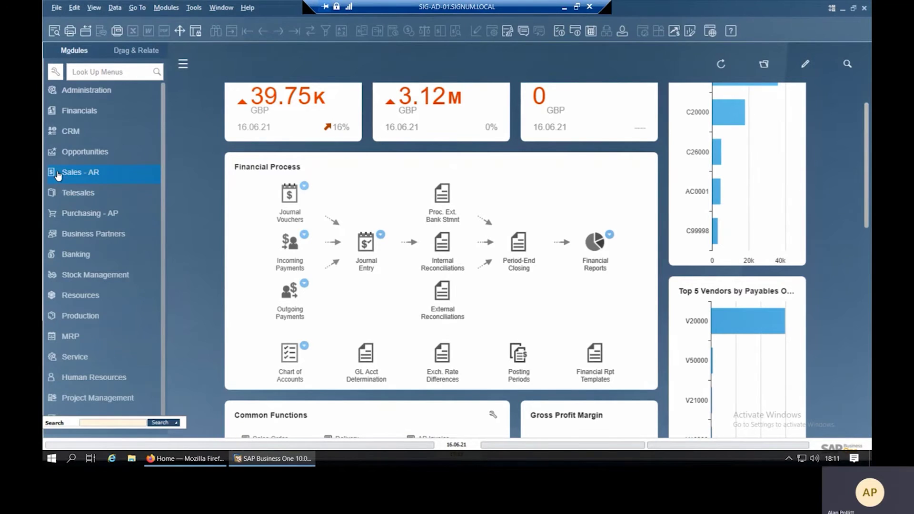
left_click(58, 173)
left_click(84, 252)
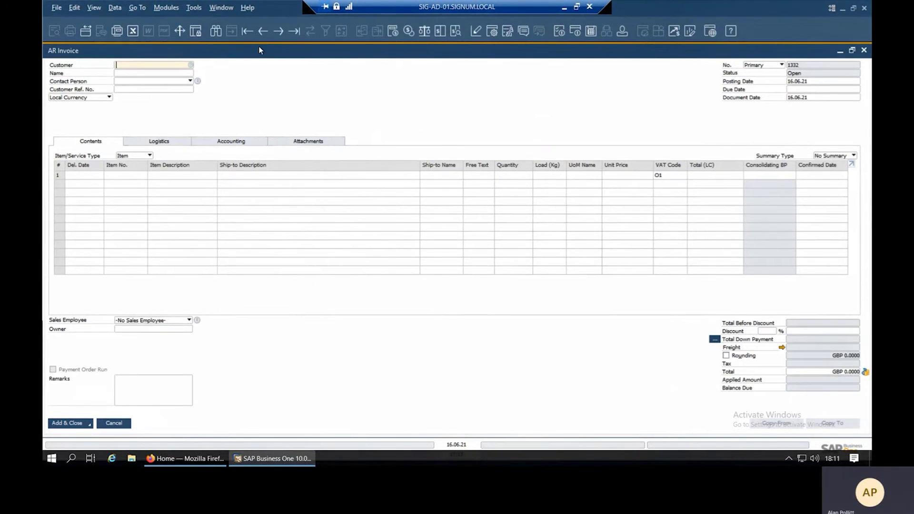
left_click(248, 31)
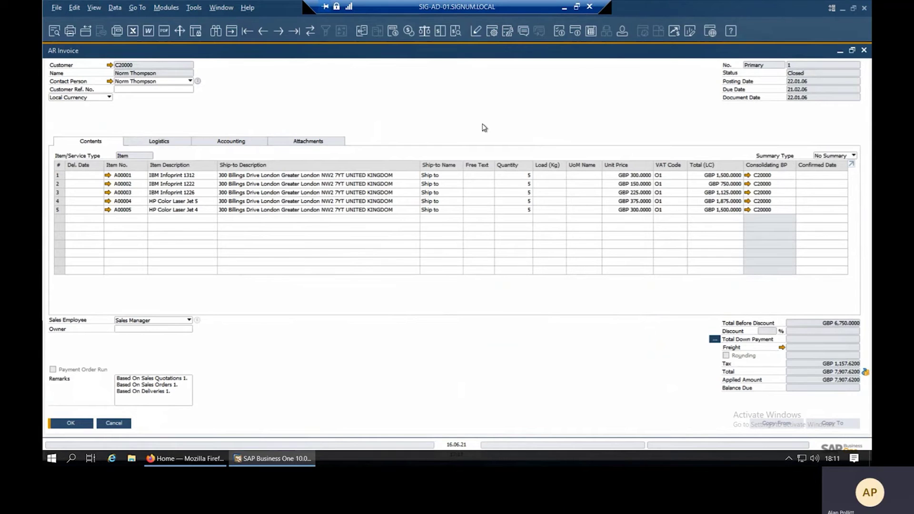
left_click(230, 143)
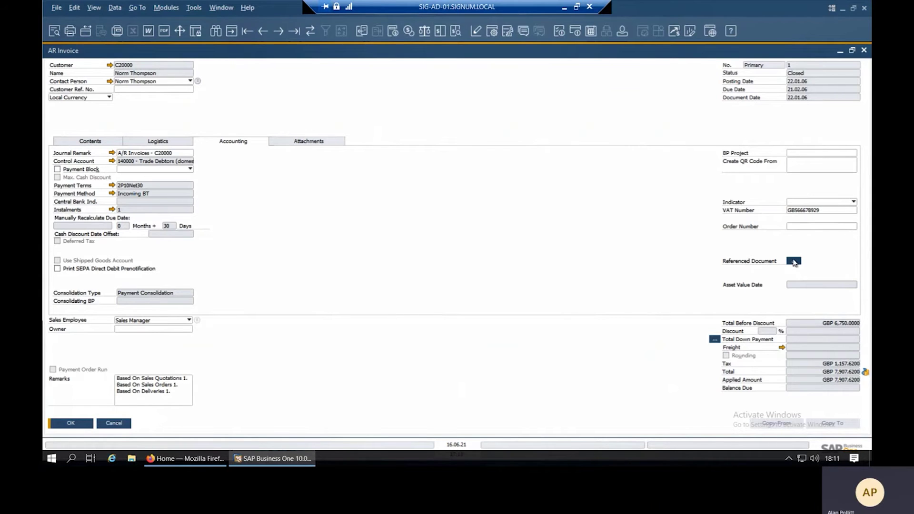
Add purchase order 7 from Acme Associates as the invoice's referenced document and update the invoice.
left_click(794, 262)
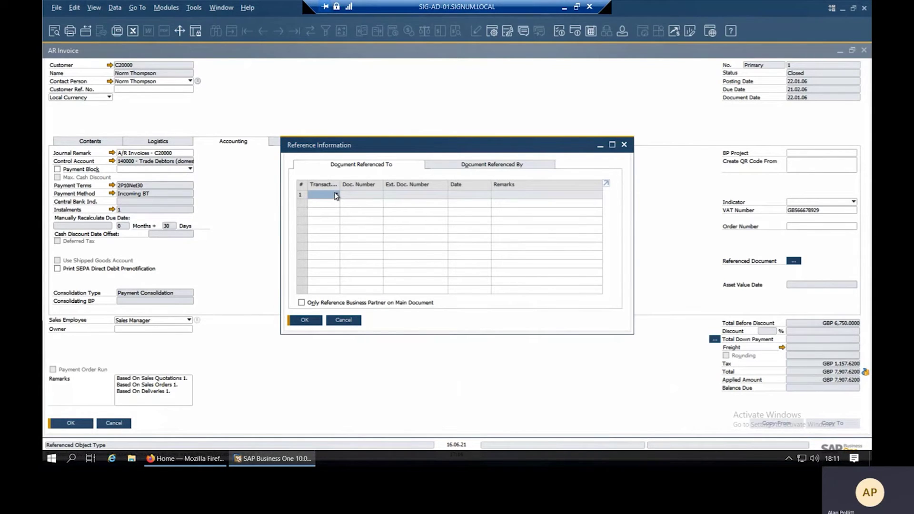
left_click(336, 194)
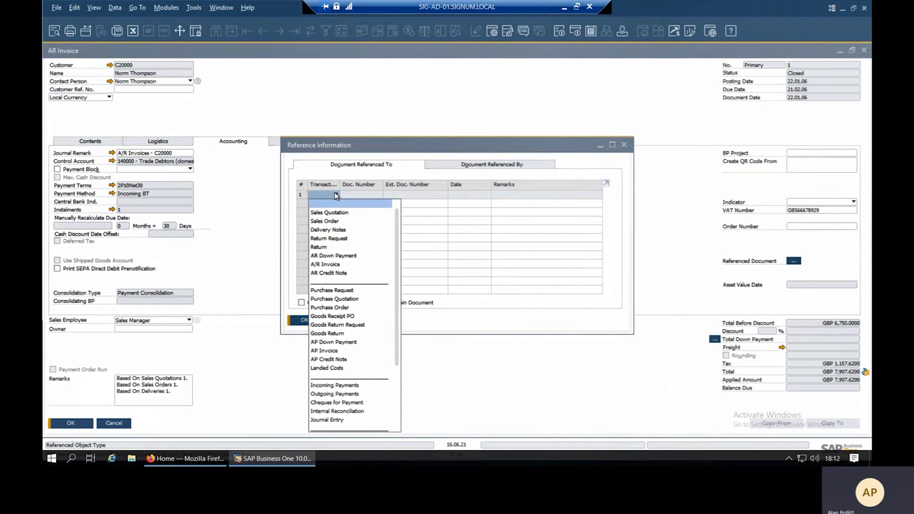
left_click(333, 308)
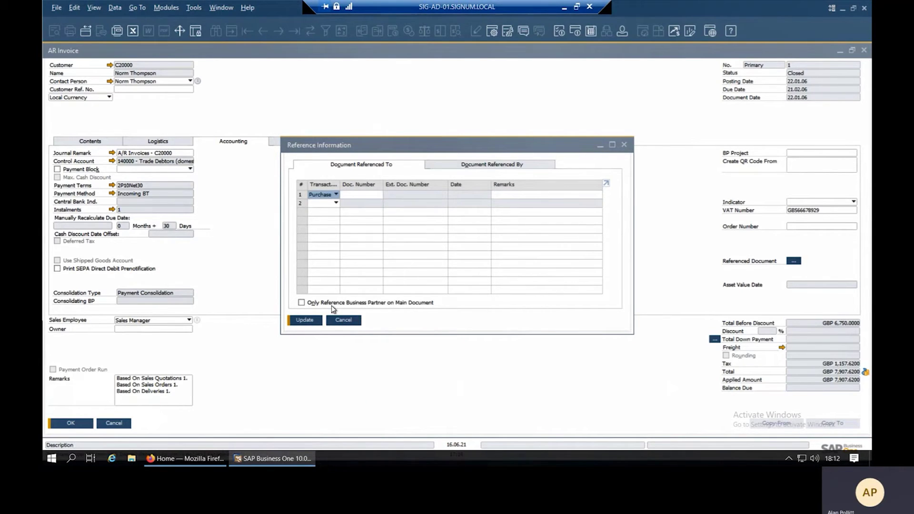
left_click(366, 193)
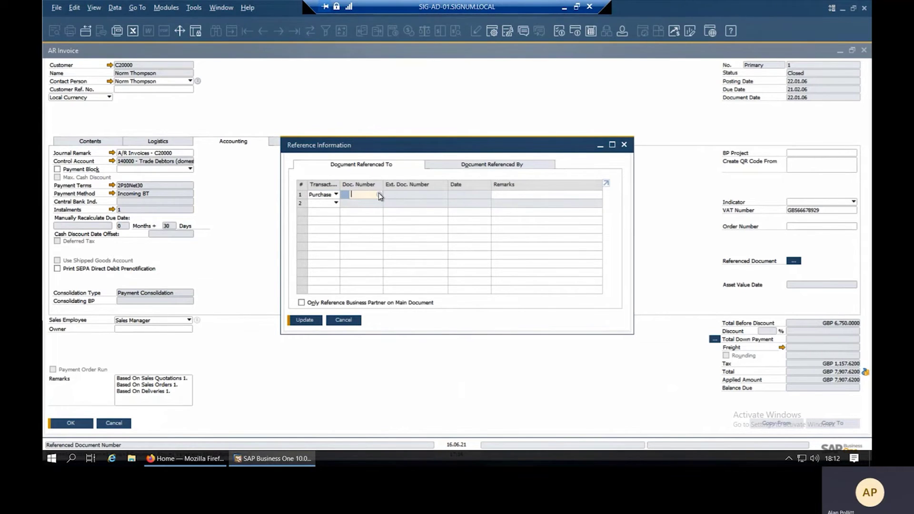
left_click(379, 196)
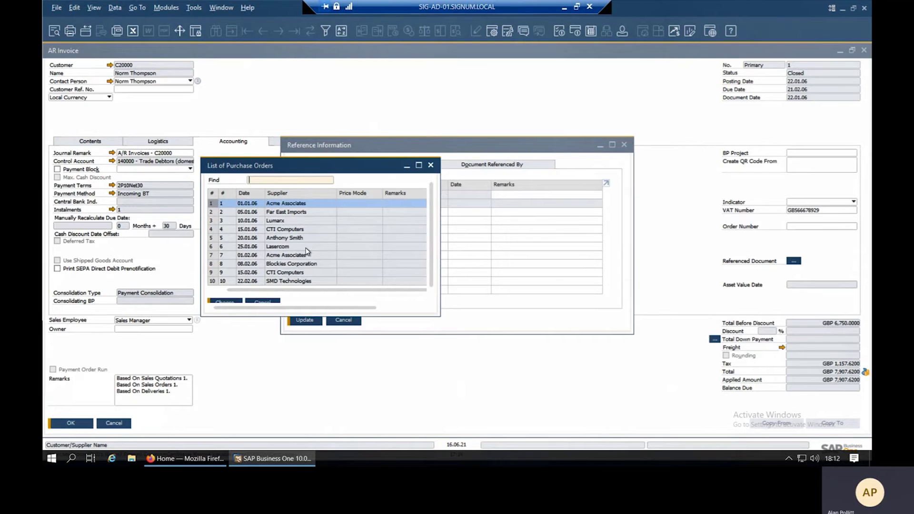
left_click(293, 257)
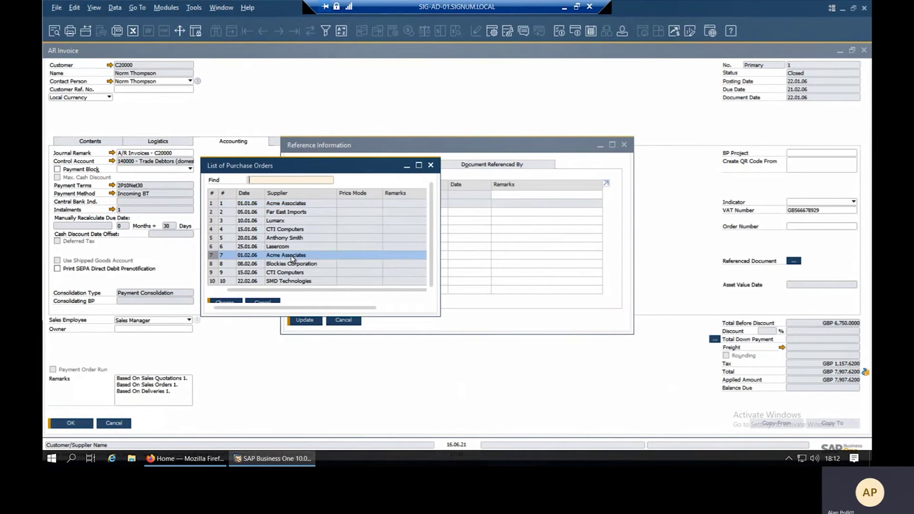
left_click(231, 301)
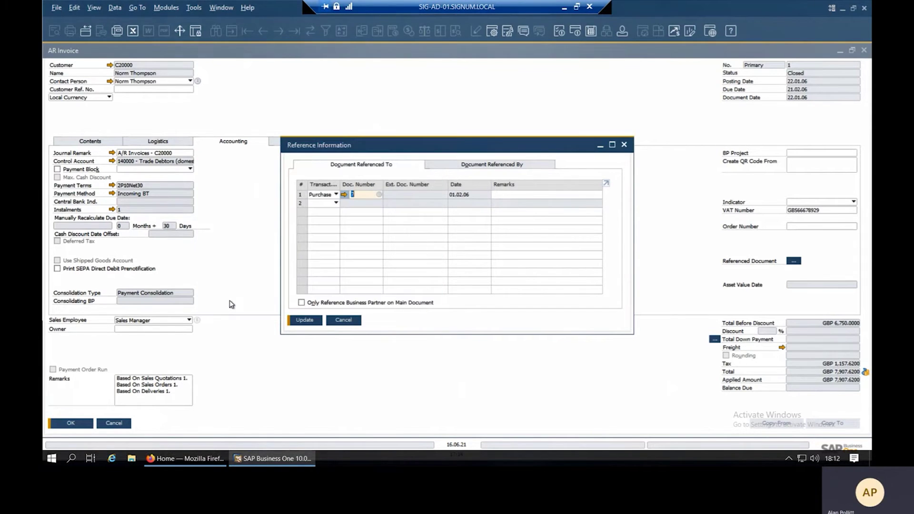
left_click(305, 320)
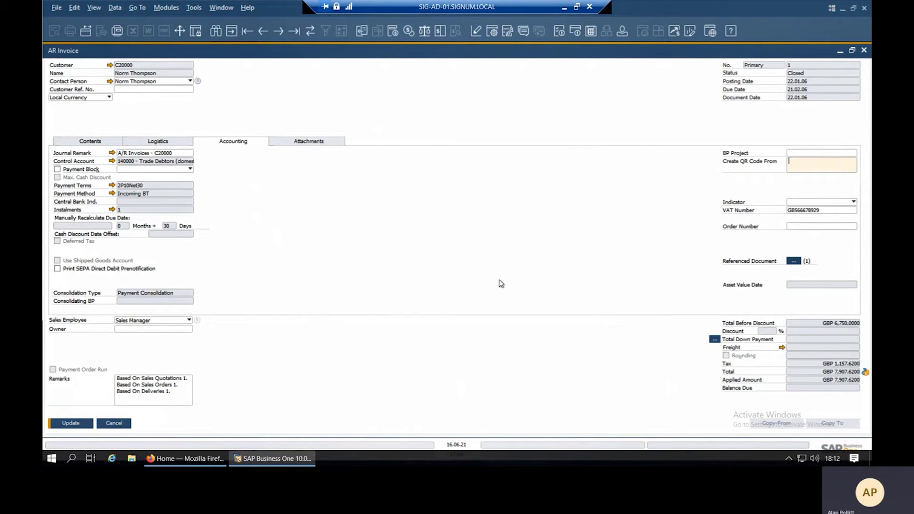
left_click(71, 423)
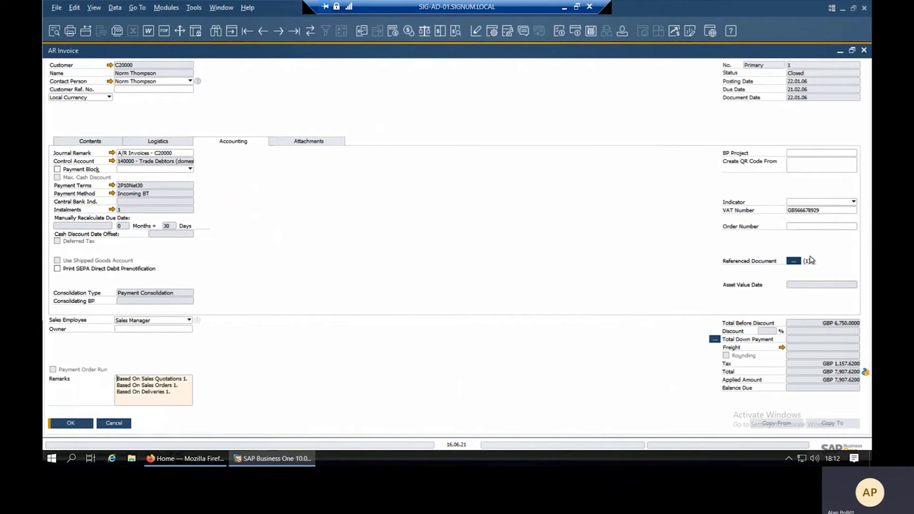
Reopen the reference information to confirm purchase order 7, close it, and bring up the invoice's context menu.
left_click(796, 262)
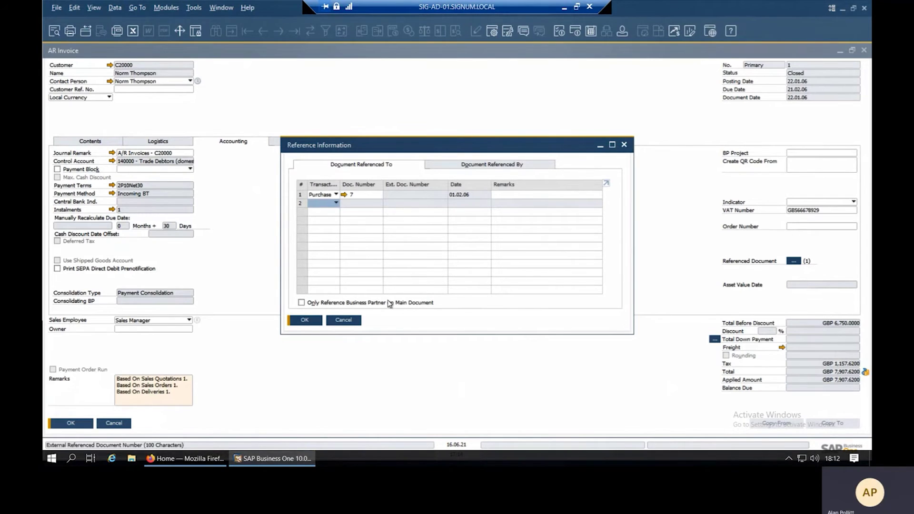
left_click(346, 321)
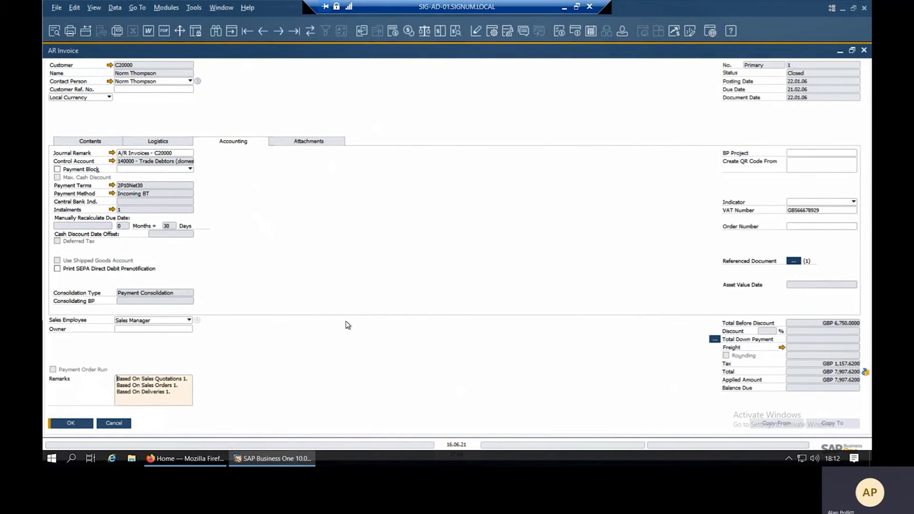
right_click(416, 205)
left_click(439, 446)
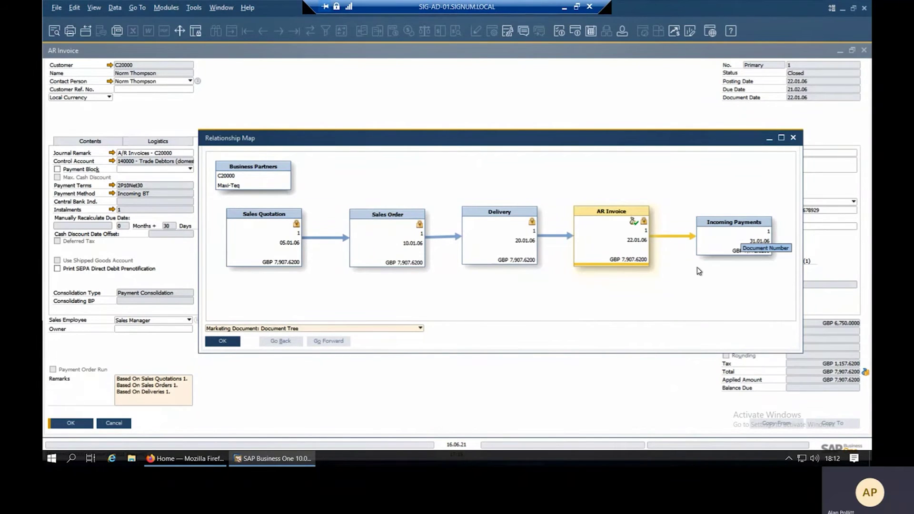
left_click(395, 329)
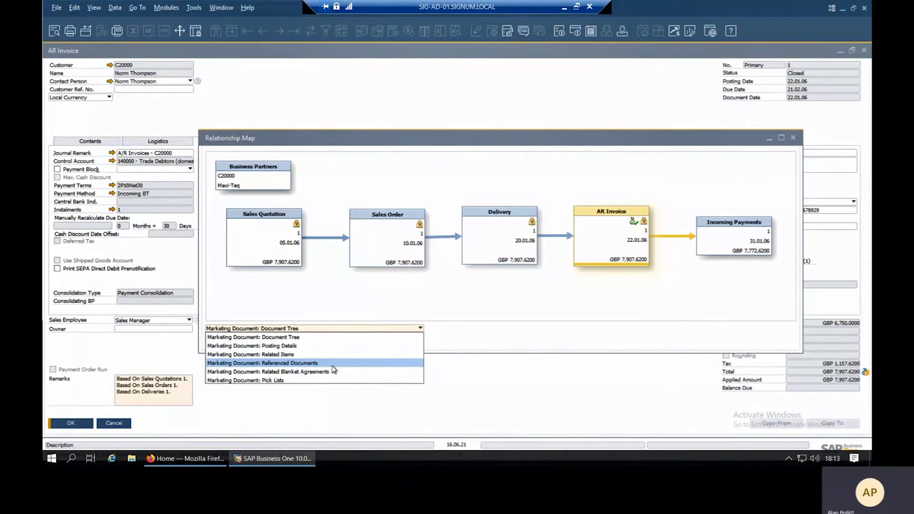
left_click(267, 363)
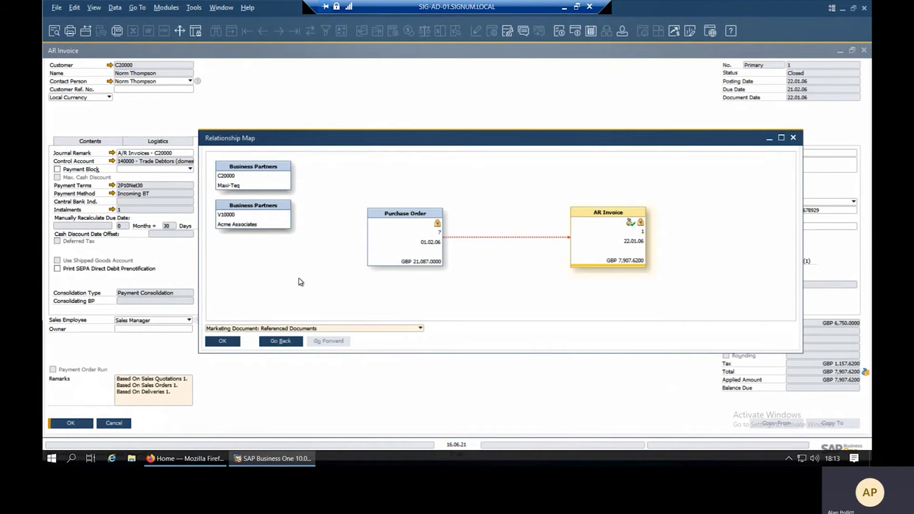
left_click(223, 341)
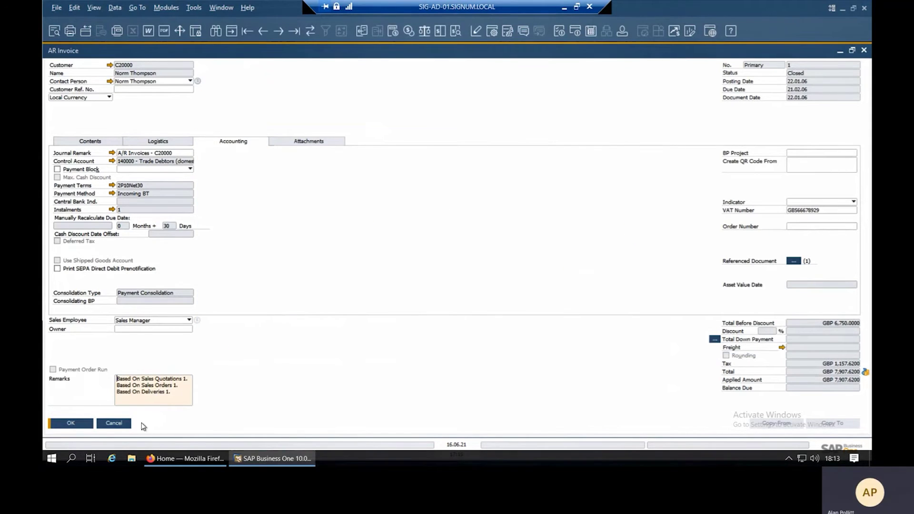
Cancel the AR invoice and open Customer Groups under Administration > Setup > Business Partners.
left_click(114, 424)
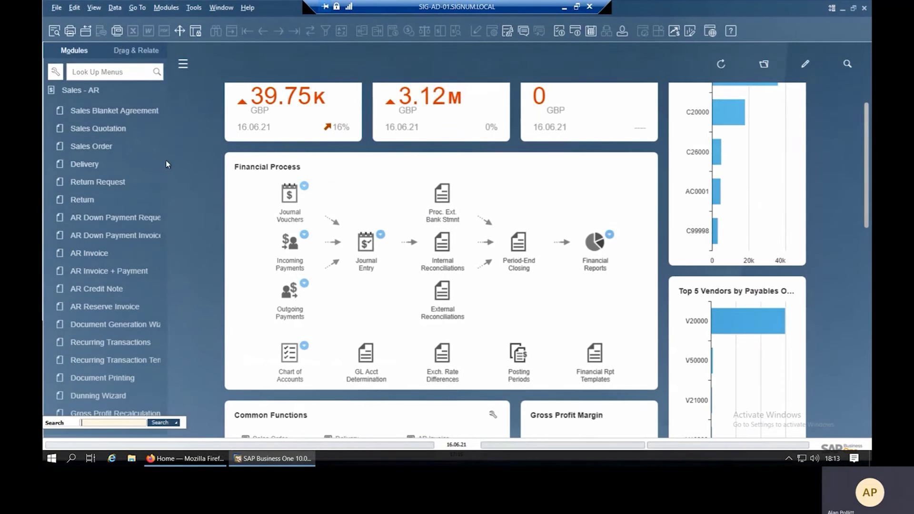
scroll(164, 153, "up", 3)
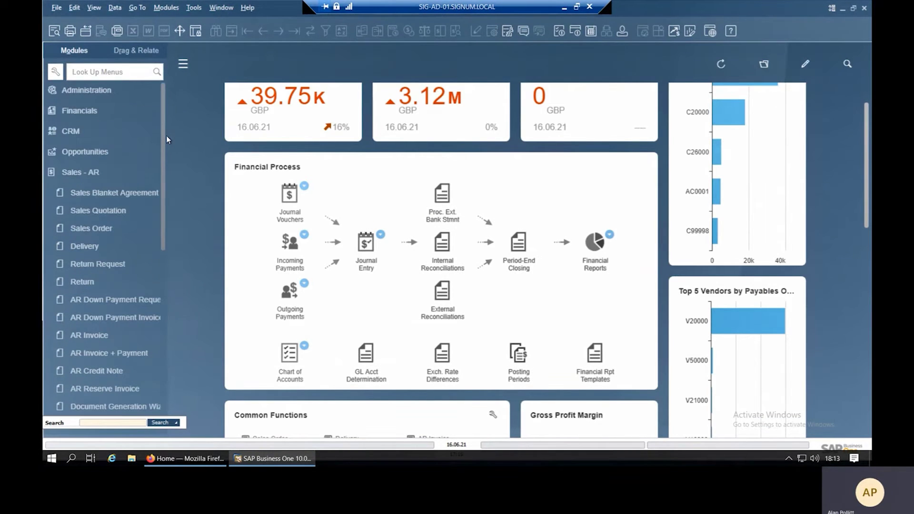
left_click(108, 173)
left_click(108, 90)
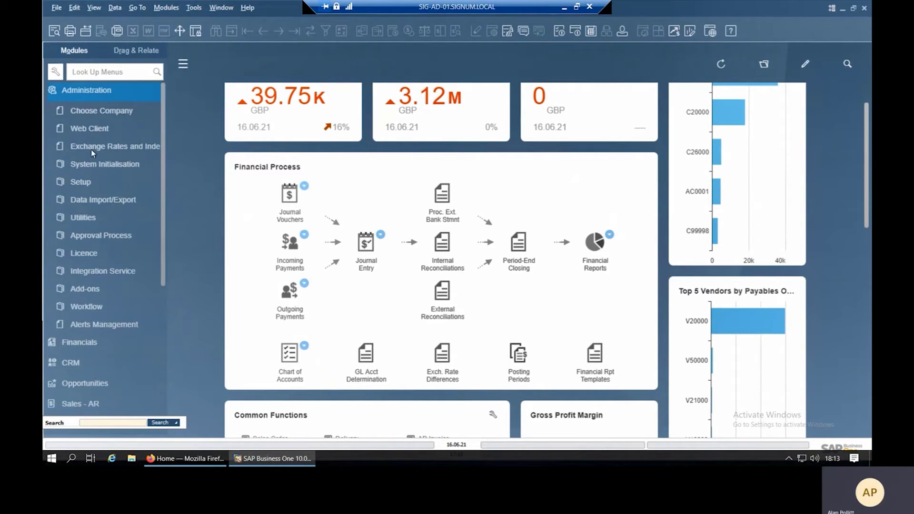
left_click(84, 181)
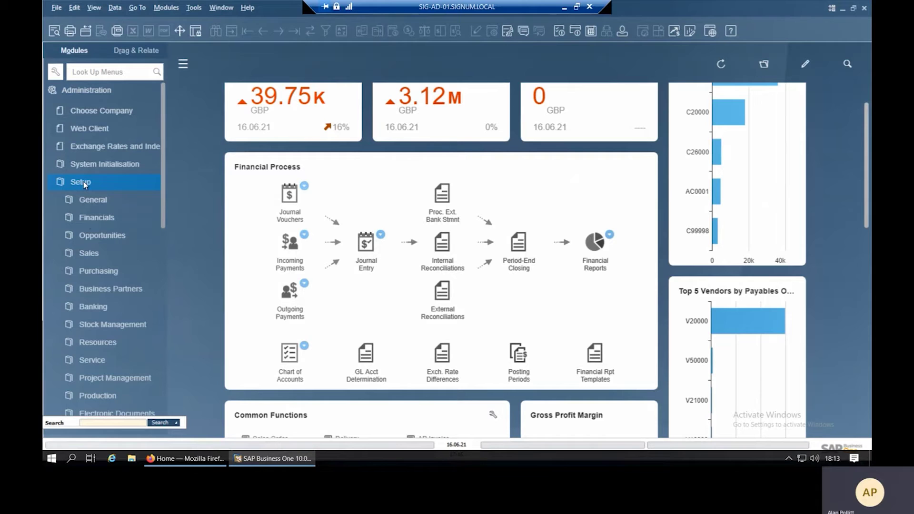
left_click(96, 290)
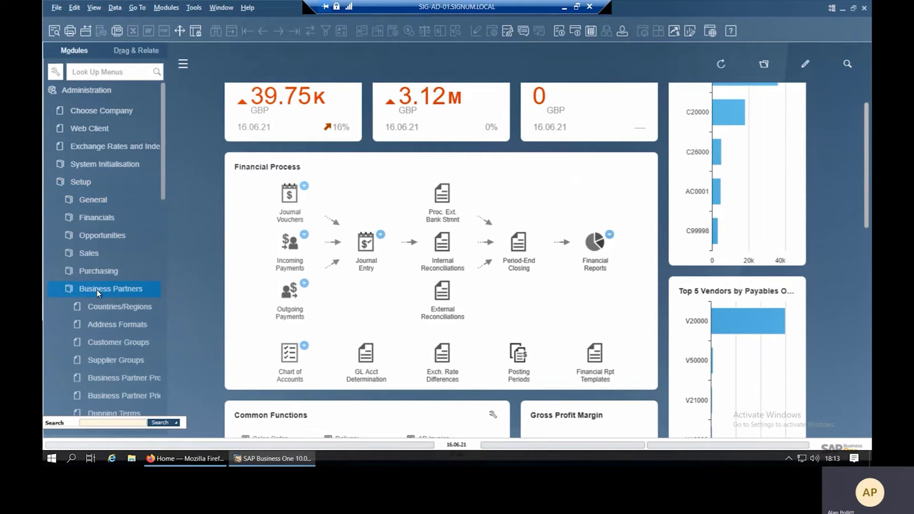
left_click(110, 342)
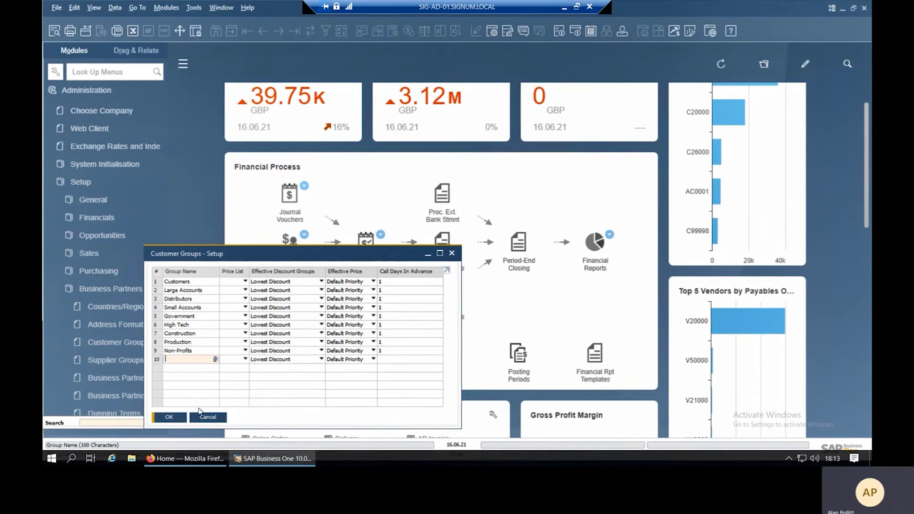
Cancel the Customer Groups setup, collapse Setup and Administration, and expand Sales - AR.
left_click(208, 418)
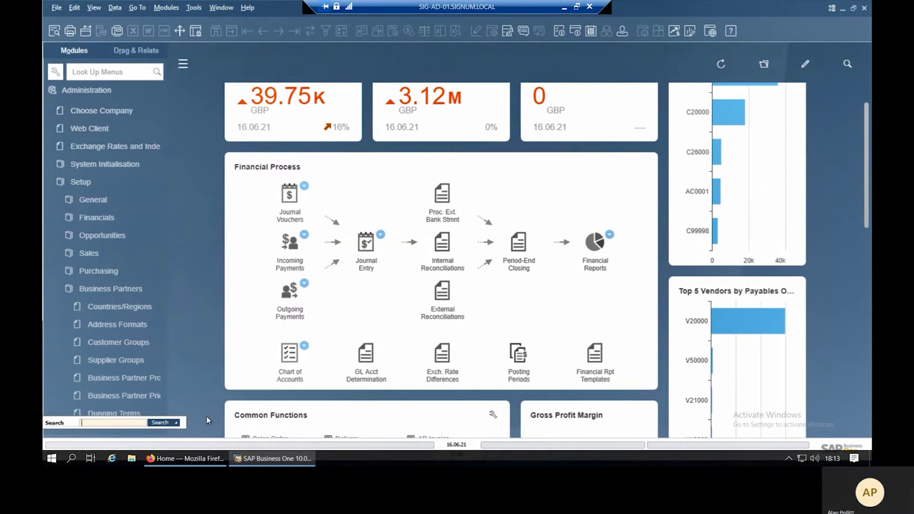
left_click(106, 186)
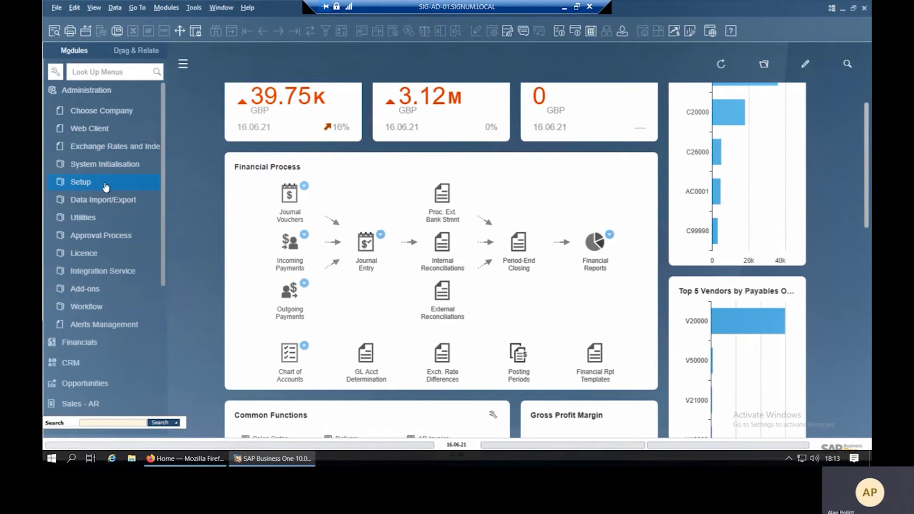
left_click(114, 91)
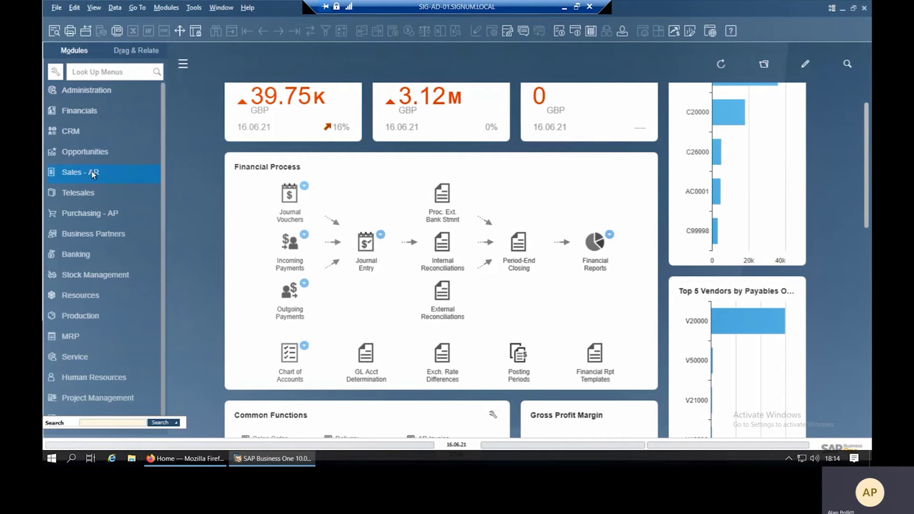
left_click(92, 171)
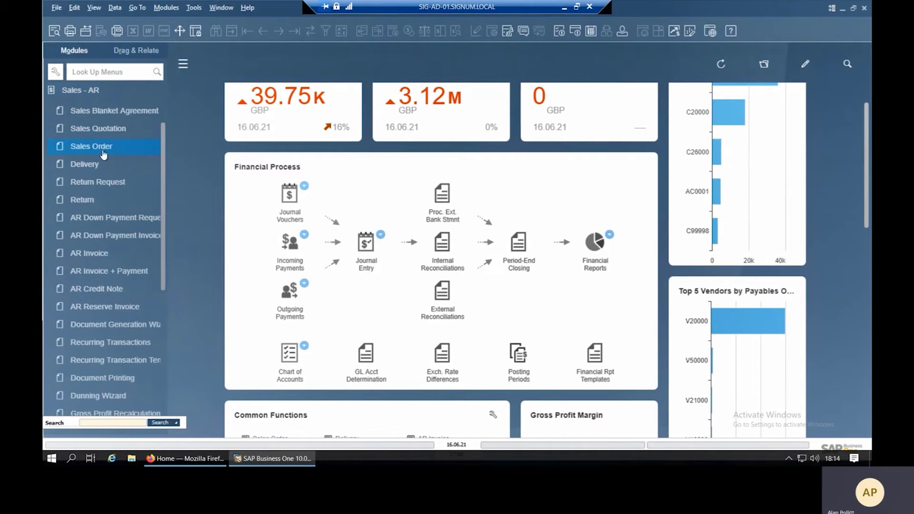
Open the first Sales Order record, totalling GBP 7,907.62, review it, then cancel back to the dashboard.
left_click(104, 146)
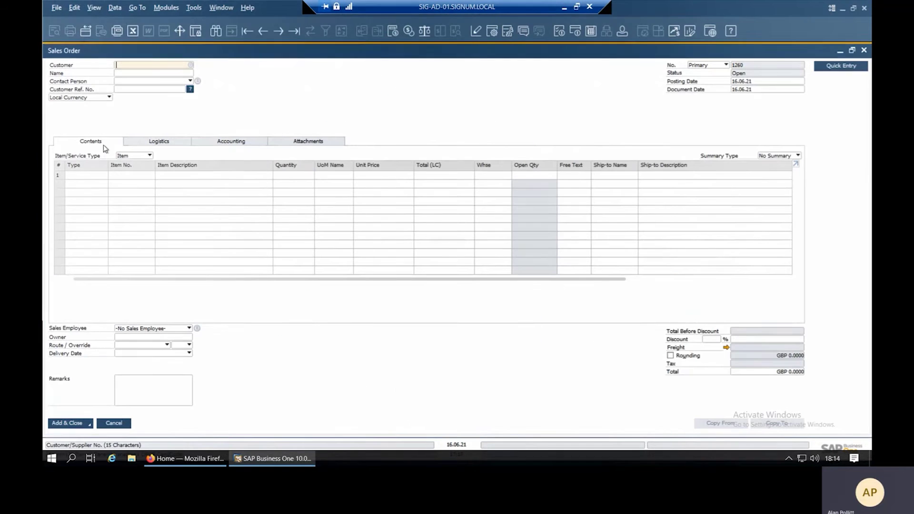
left_click(243, 32)
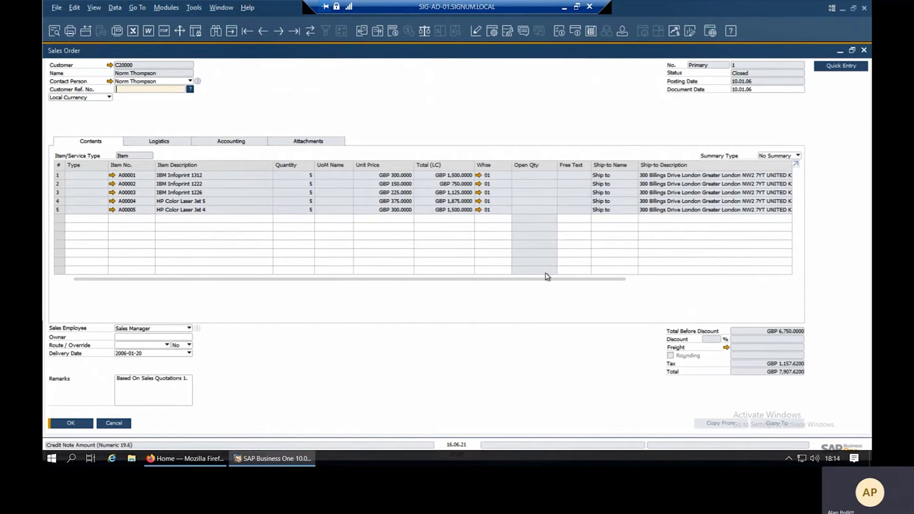
left_click_drag(550, 279, 763, 282)
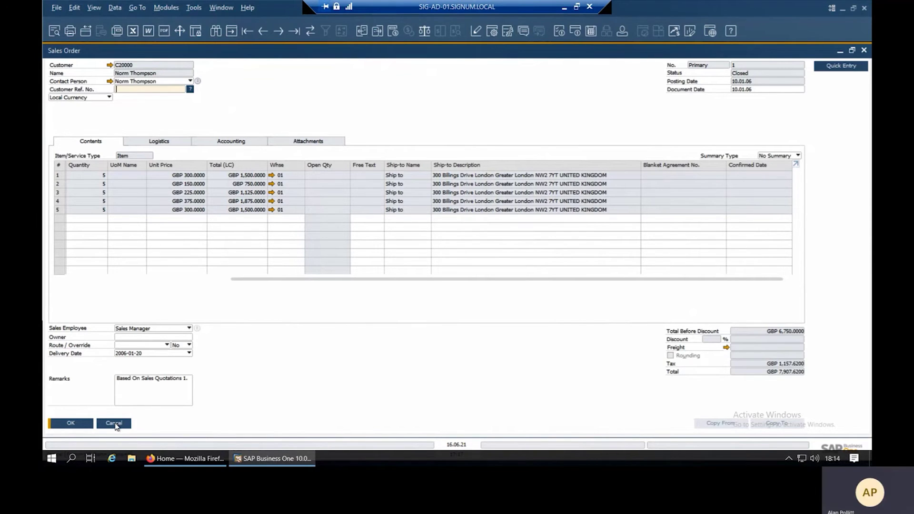
left_click(114, 424)
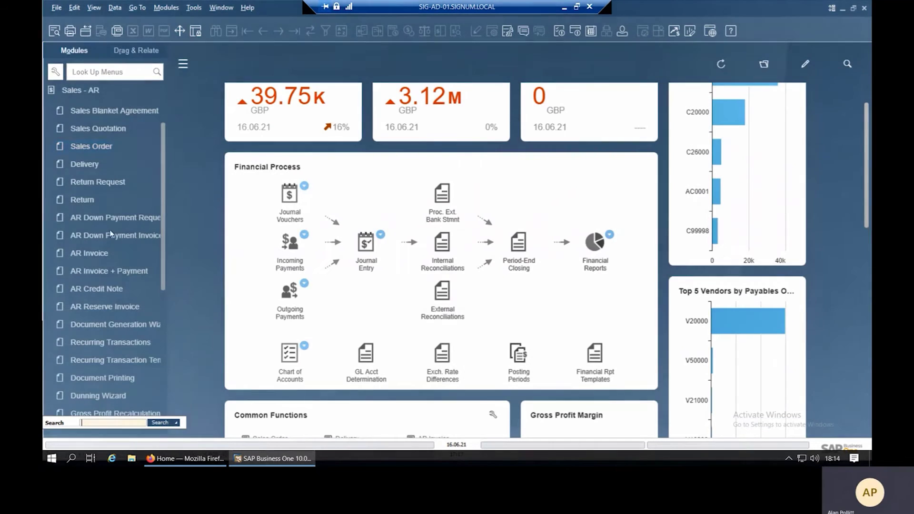
Open the Per Document settings under Administration > System Initialisation > Document Settings.
left_click_drag(162, 150, 171, 91)
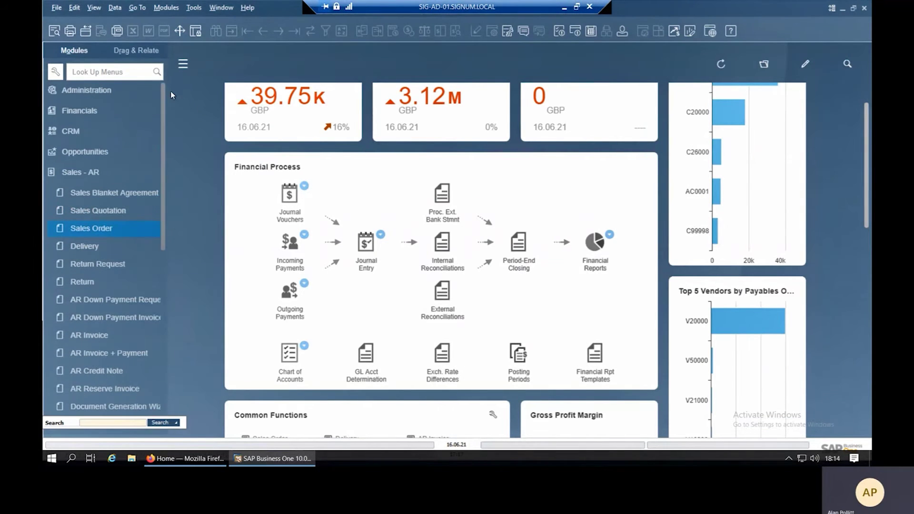
left_click(78, 172)
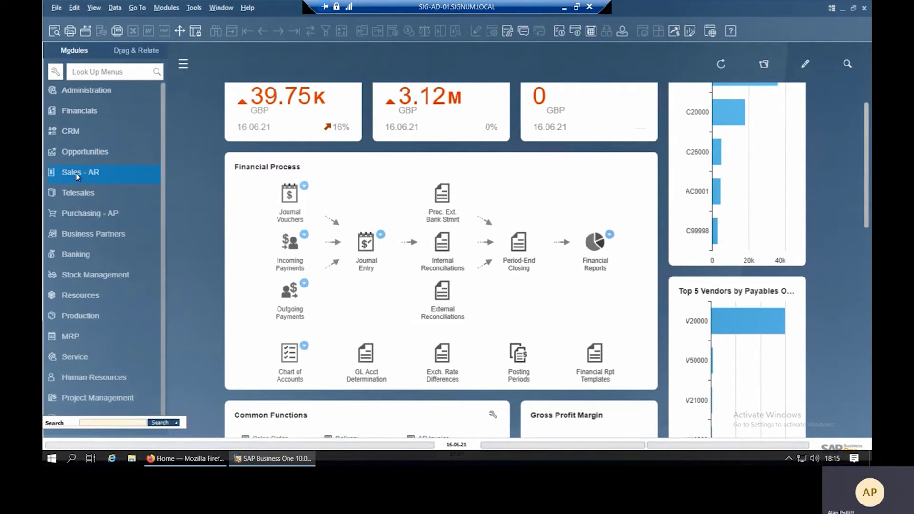
left_click(100, 93)
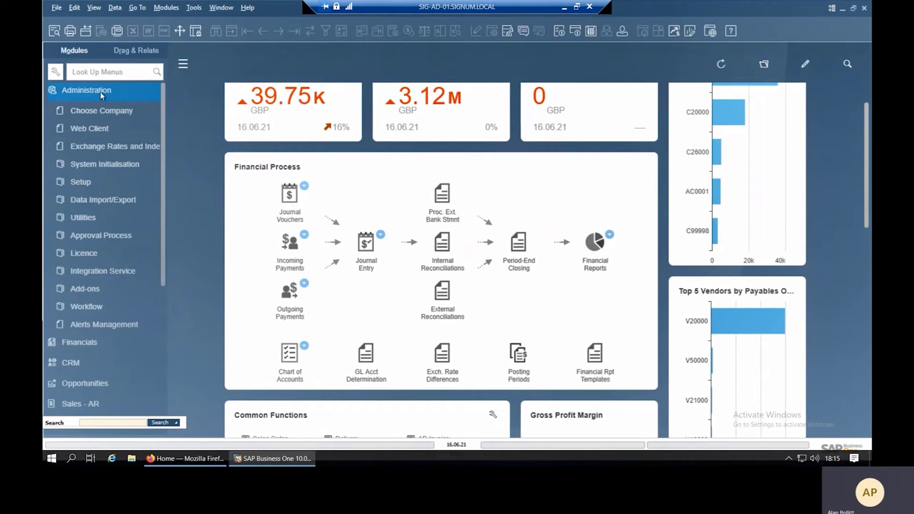
left_click(103, 165)
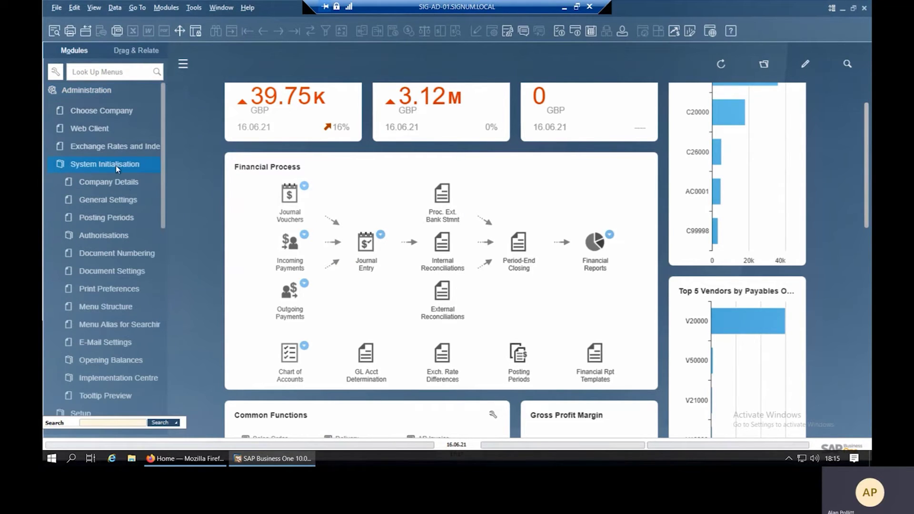
left_click(112, 270)
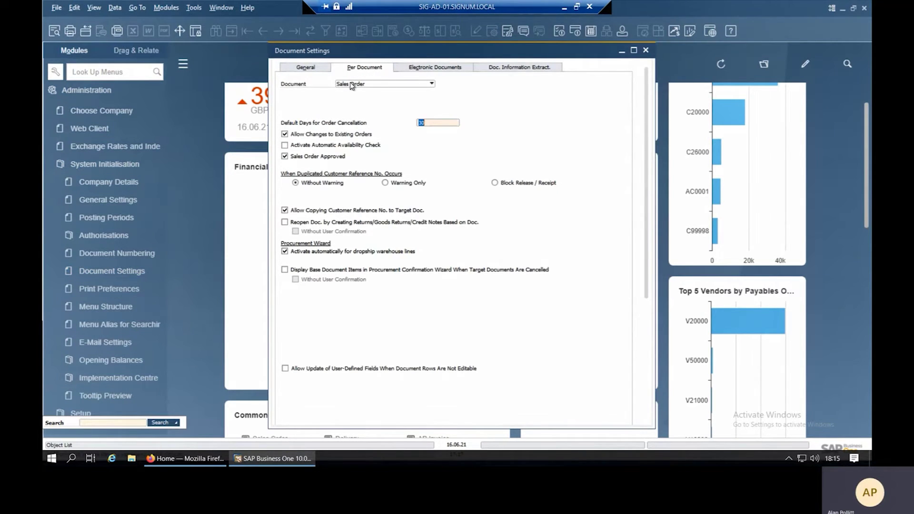
For Sales Order, tick Allow Update of User-Defined Fields and save the settings.
left_click(351, 84)
left_click(351, 84)
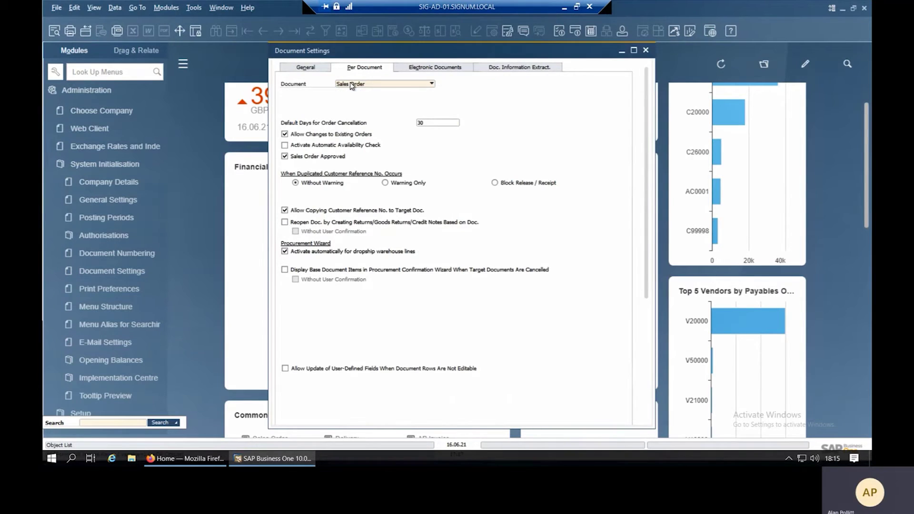
left_click(352, 84)
left_click(354, 88)
left_click(363, 85)
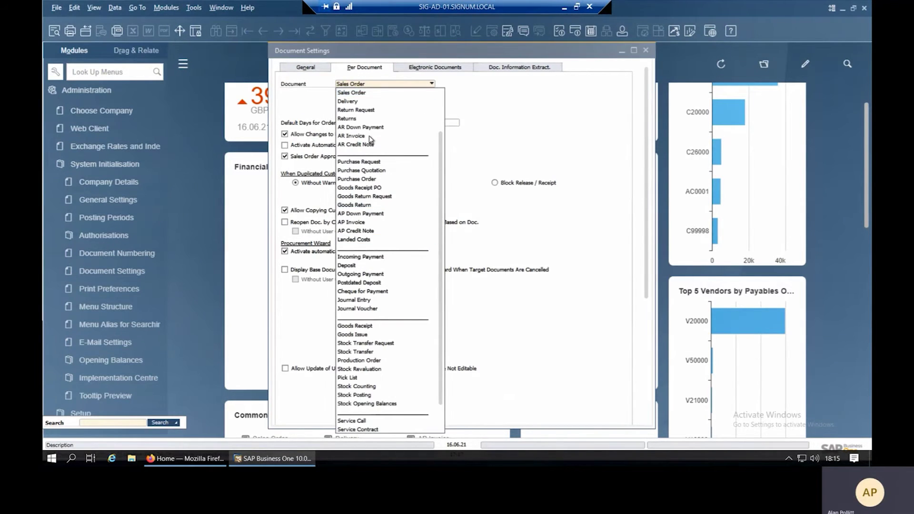
left_click(365, 83)
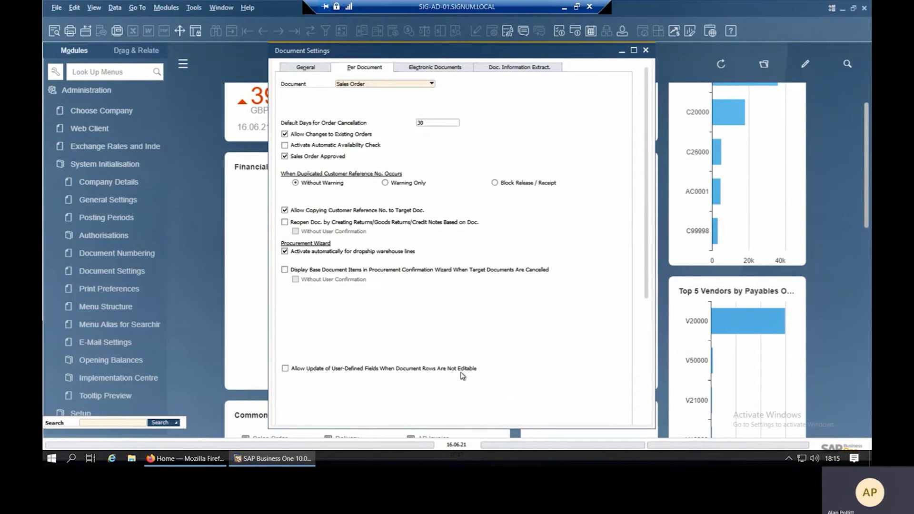
left_click(285, 369)
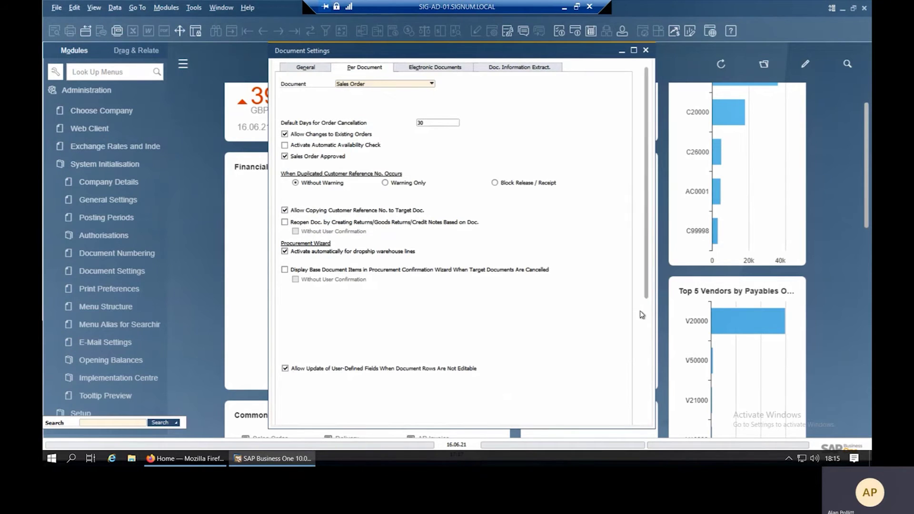
scroll(632, 315, "down", 5)
left_click(298, 415)
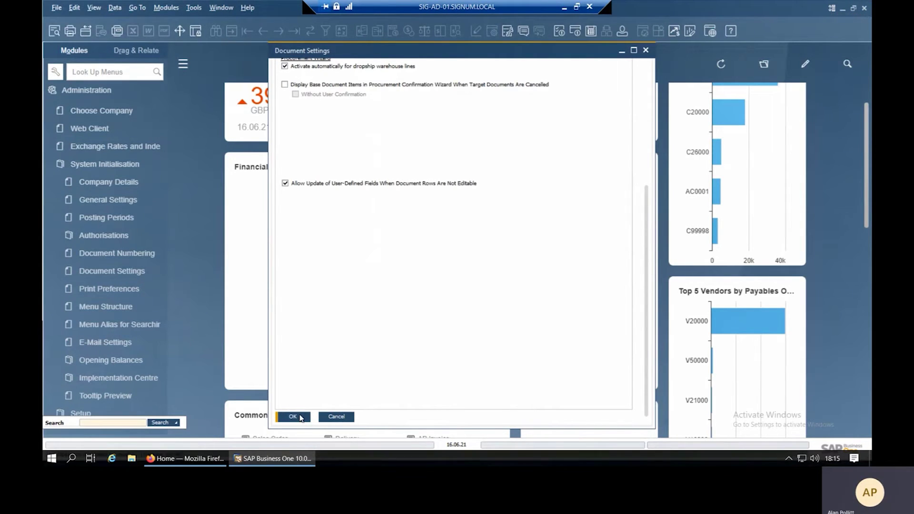
left_click(293, 417)
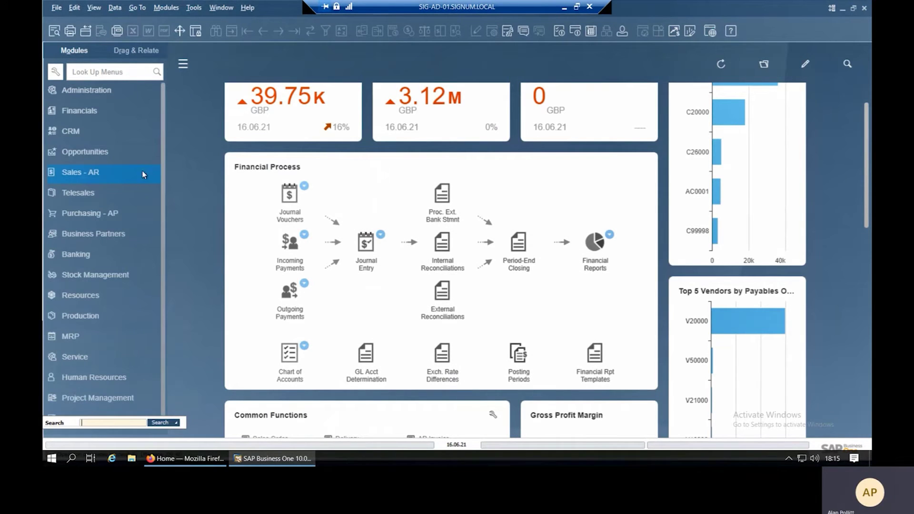
Open a new Sales Order from the Sales - A/R module.
left_click(103, 176)
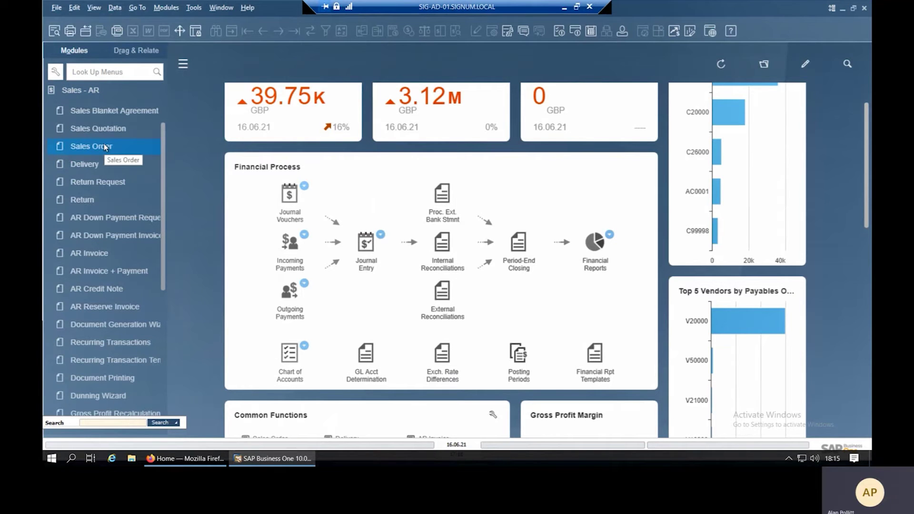
left_click(105, 147)
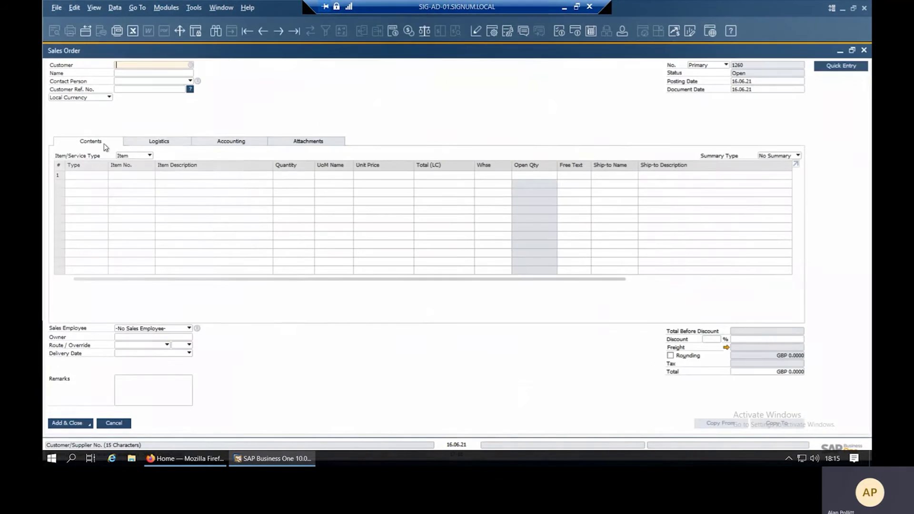
Load Sales Order No. 1 and type 'abcd' into row 1's Confirmed Date cell.
left_click(247, 31)
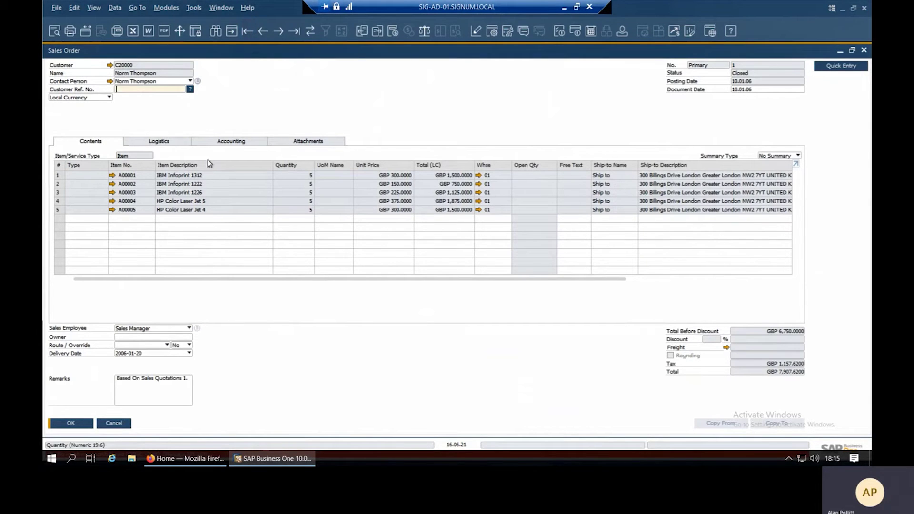
left_click_drag(217, 281, 629, 281)
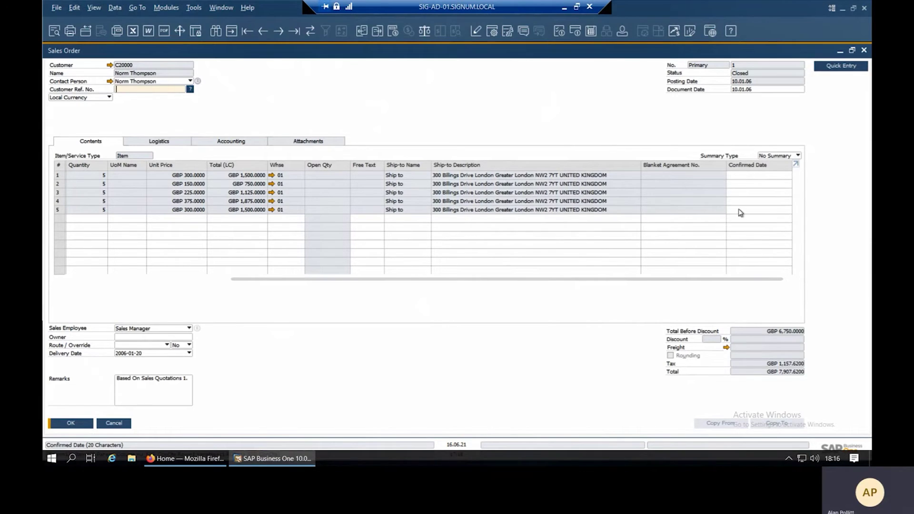
left_click(745, 175)
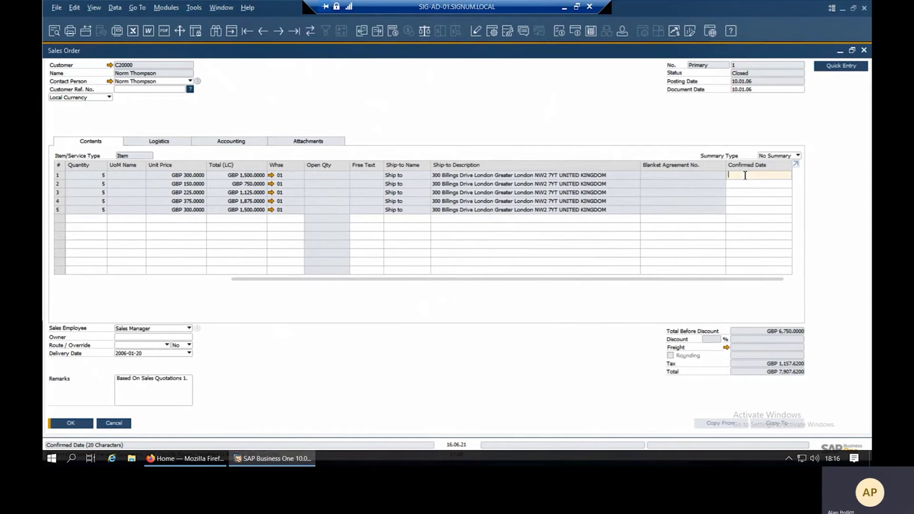
type("abcd")
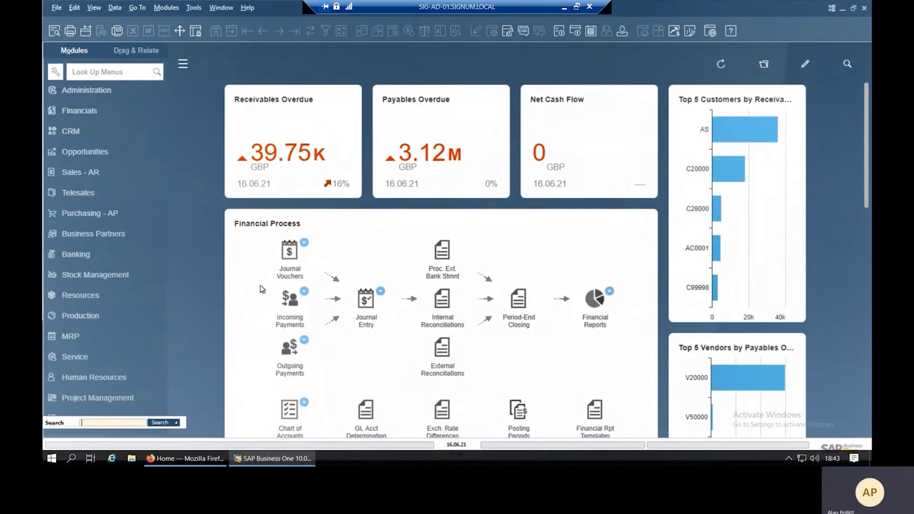
Expand the Financials module in the Modules panel.
left_click(87, 109)
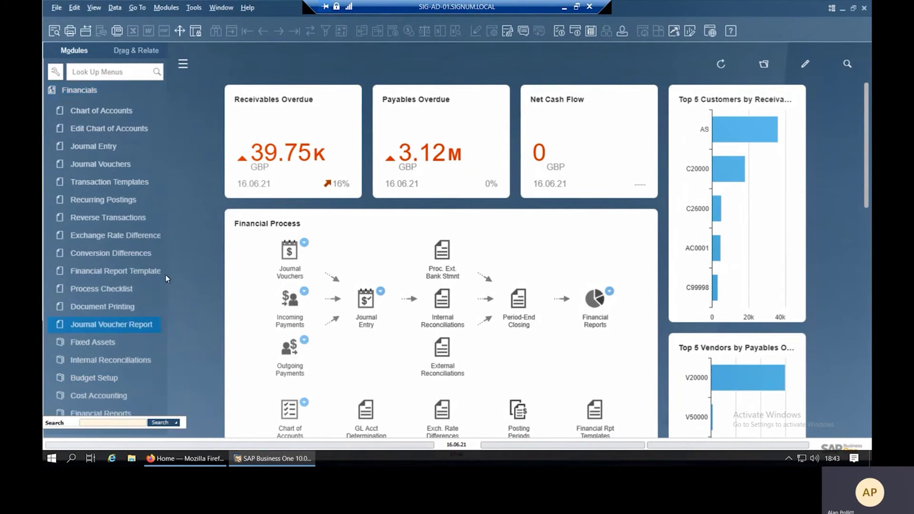
Open Trial Balance criteria from Financials > Financial Reports > Financial.
left_click_drag(162, 244, 151, 299)
left_click(124, 313)
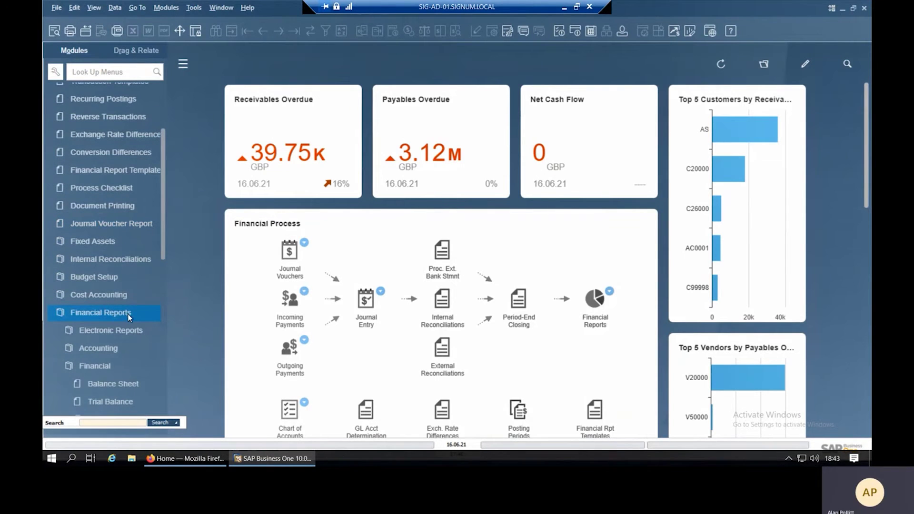
left_click(114, 402)
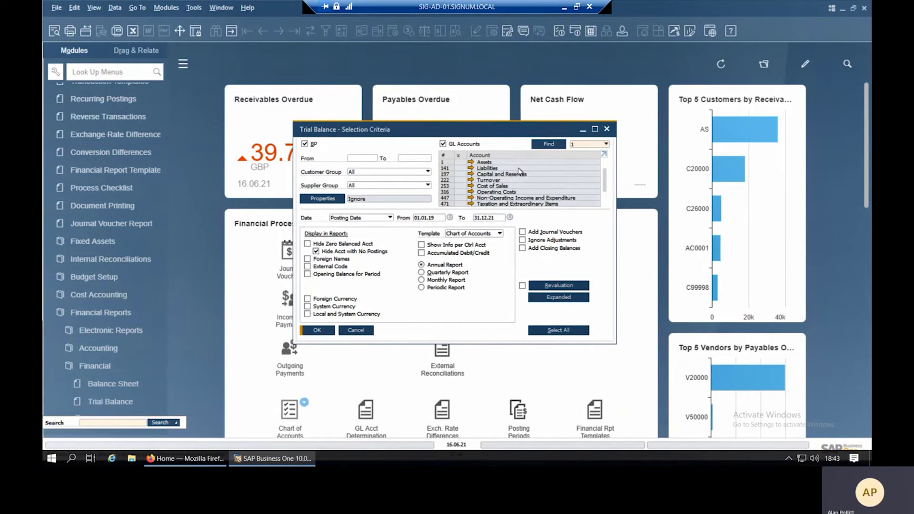
Run a level-5 Trial Balance for all GL accounts, excluding business partners, hiding title rows.
left_click(556, 331)
left_click(595, 129)
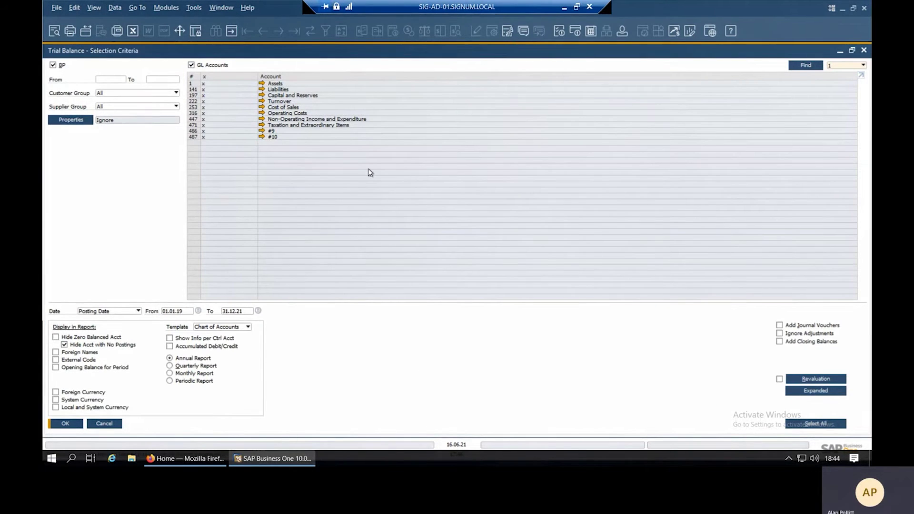
left_click(53, 64)
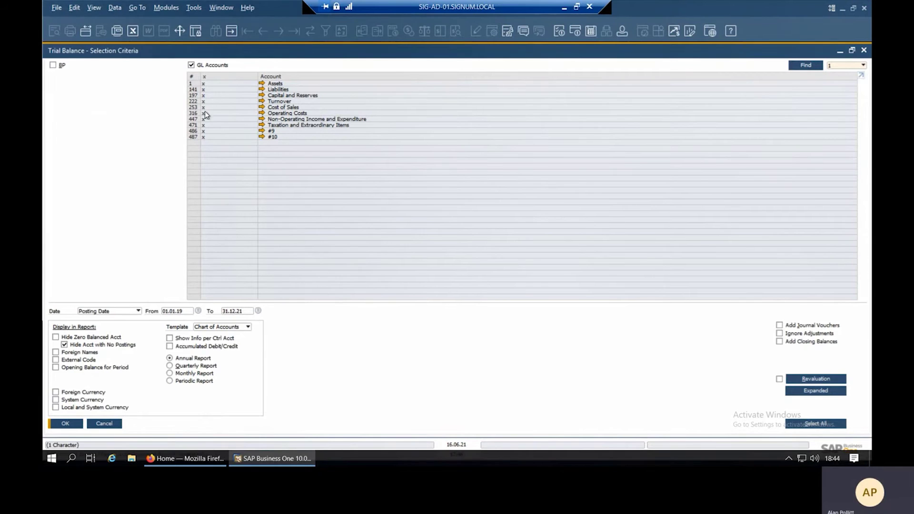
left_click(838, 66)
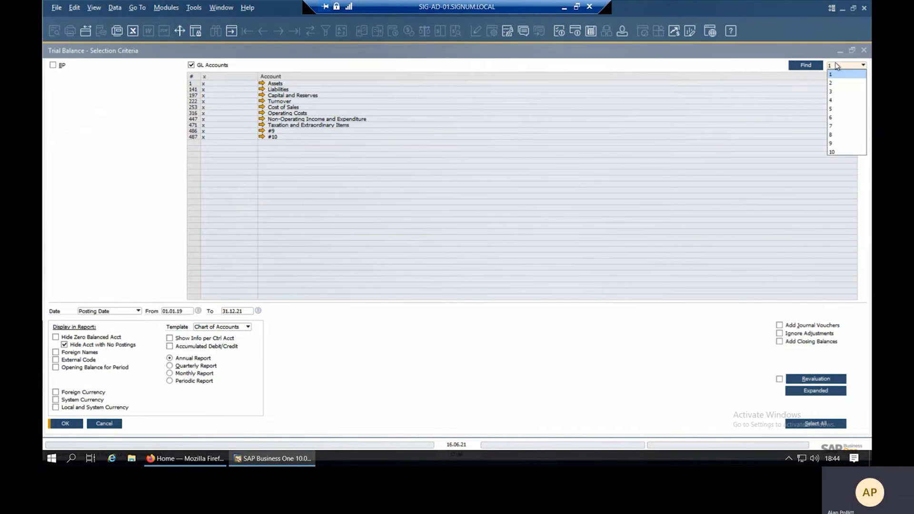
left_click(838, 109)
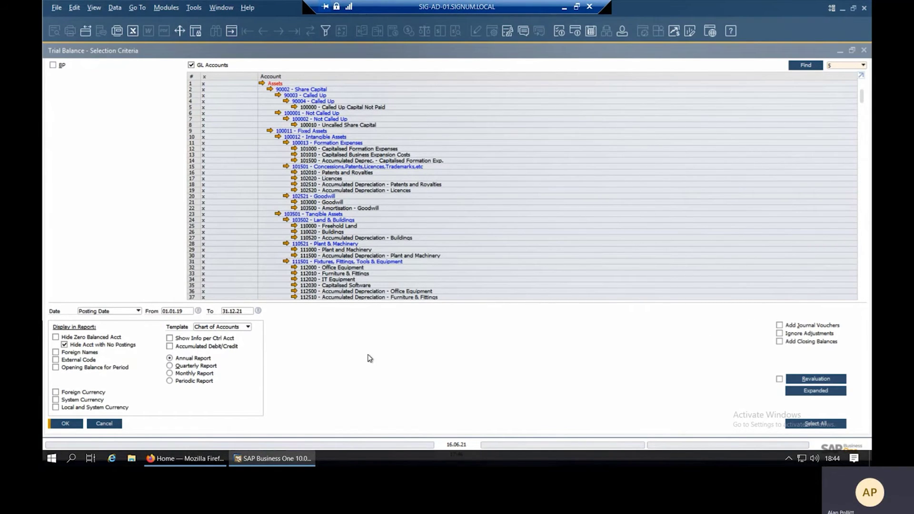
left_click(66, 424)
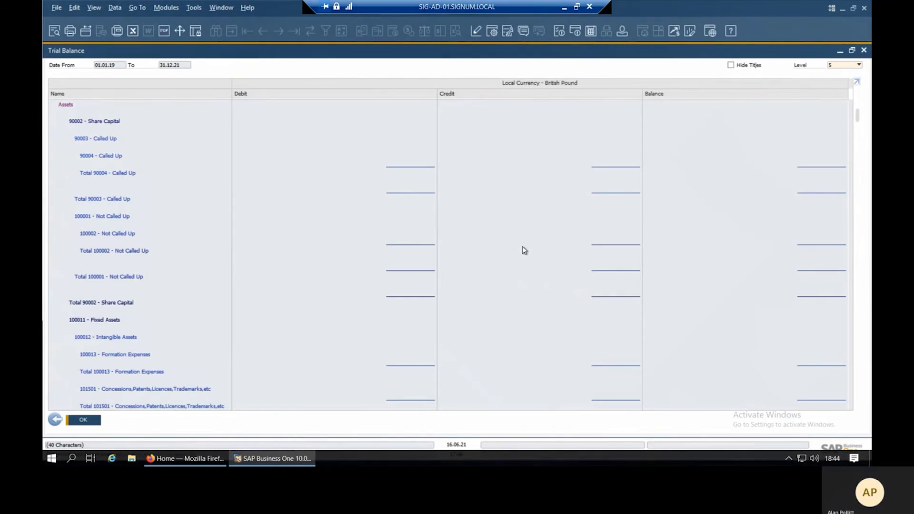
left_click(731, 66)
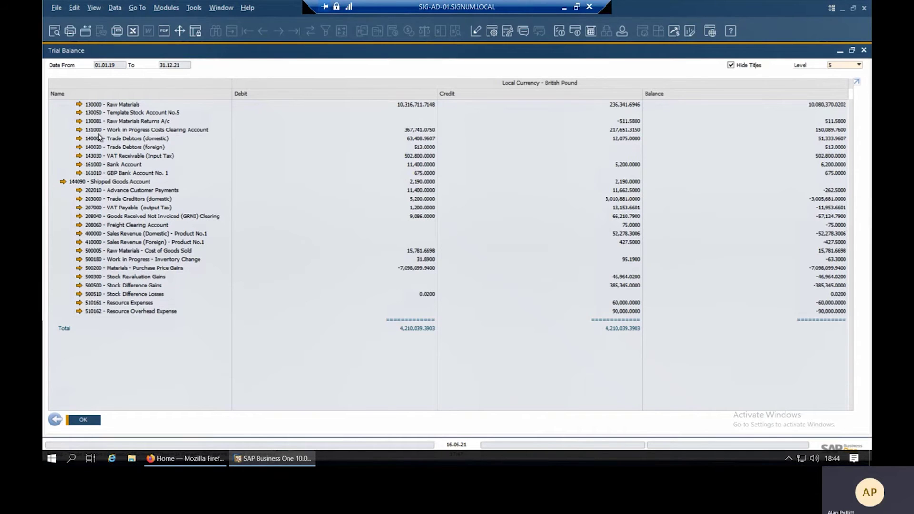
Inspect the balance detail of account 202010 Advance Customer Payments.
left_click(79, 191)
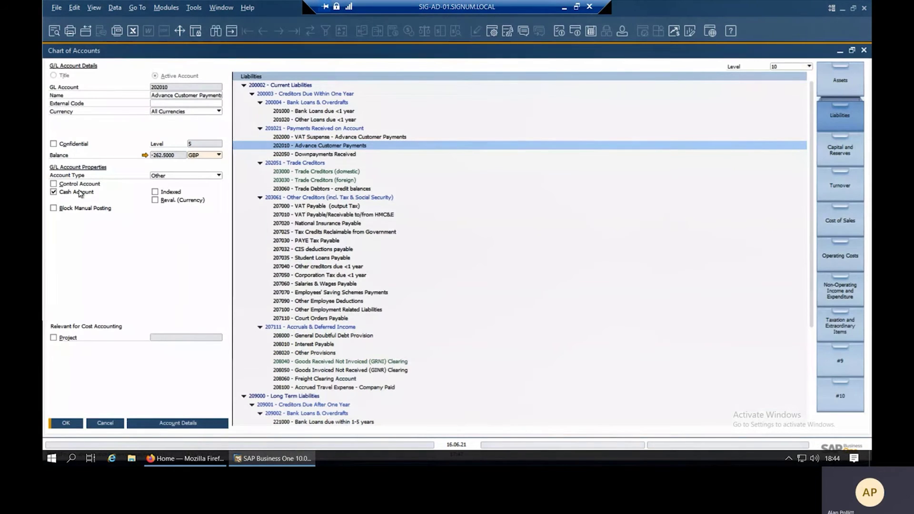
left_click(145, 155)
left_click(93, 424)
Close the chart of accounts, the trial balance report and its selection criteria.
left_click(106, 423)
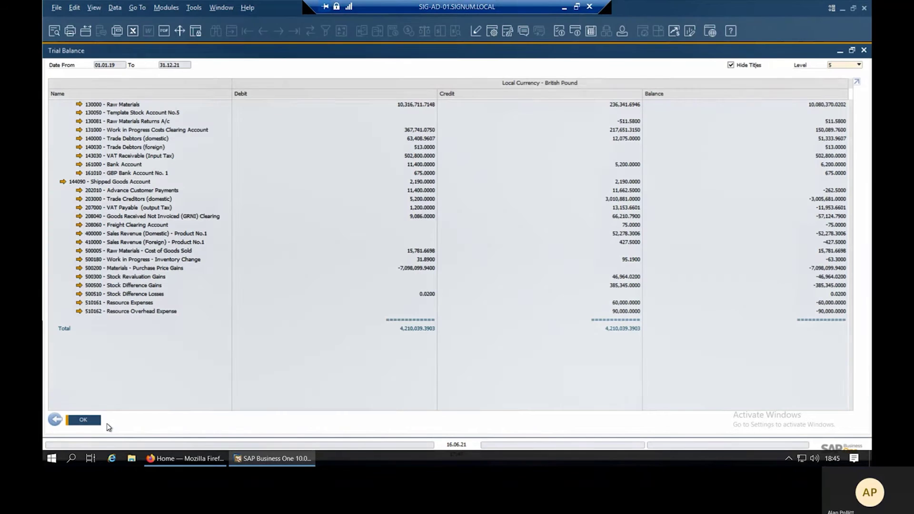
left_click(56, 420)
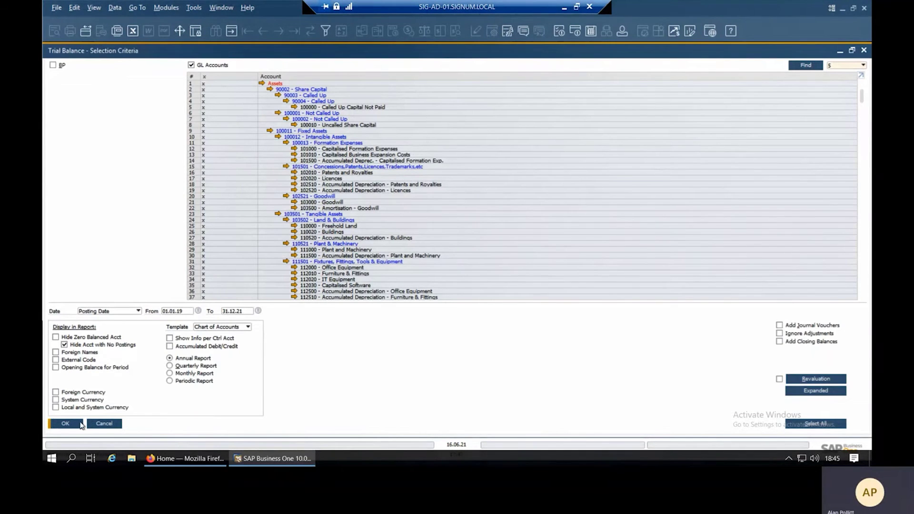
left_click(105, 424)
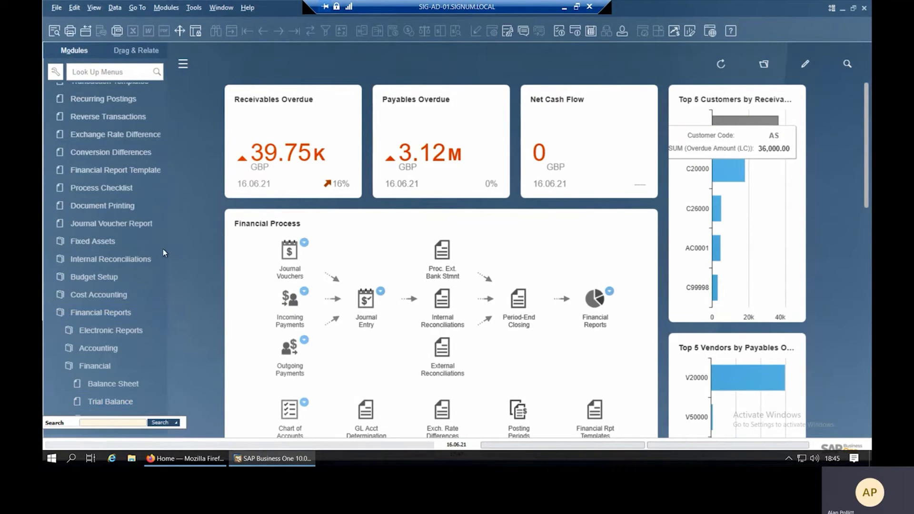
Open Posting Periods from Administration > System Initialisation and maximize the window.
scroll(162, 238, "up", 2)
scroll(164, 224, "up", 3)
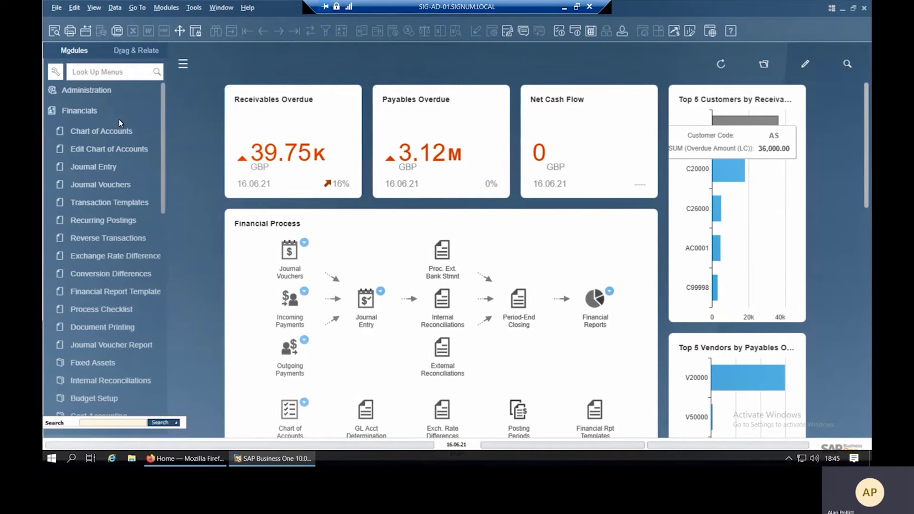
left_click(115, 110)
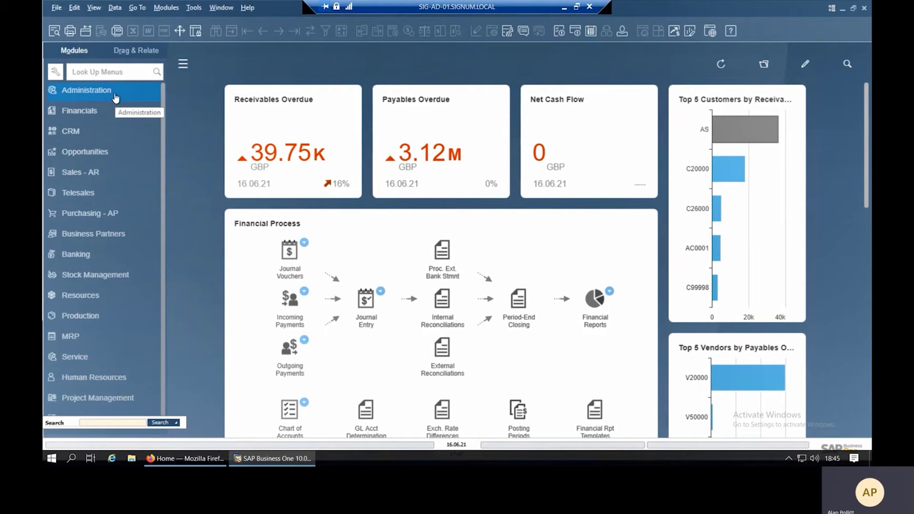
left_click(116, 98)
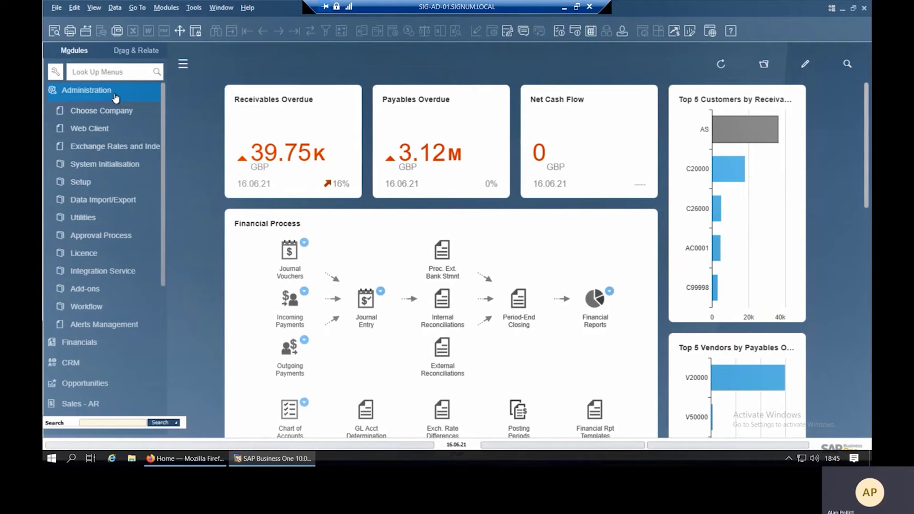
left_click(119, 167)
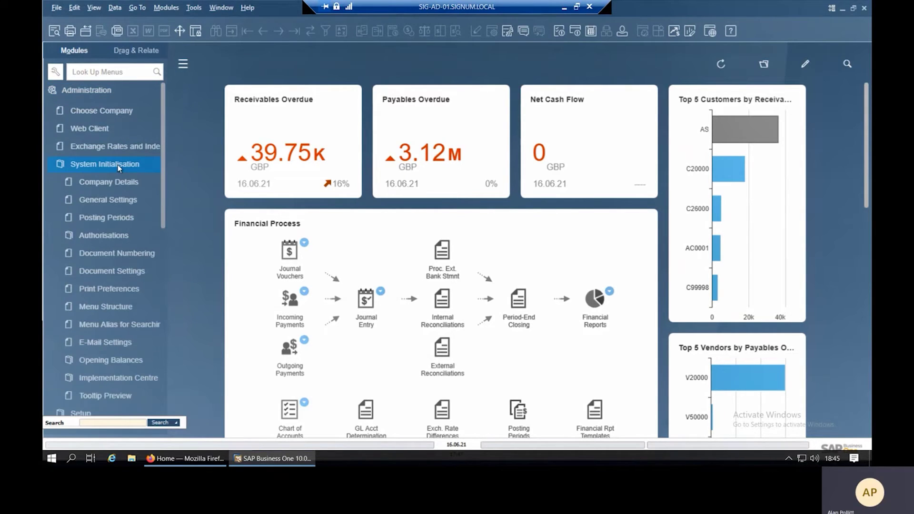
left_click(115, 216)
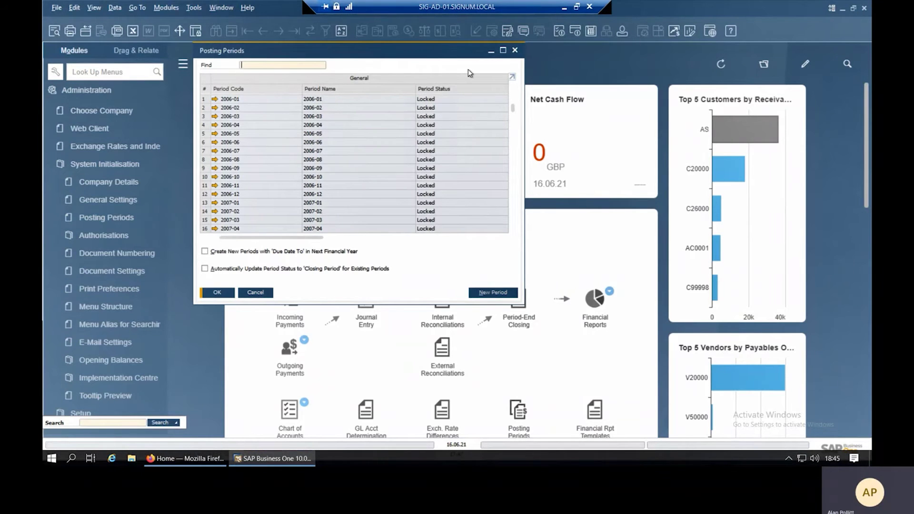
left_click(504, 50)
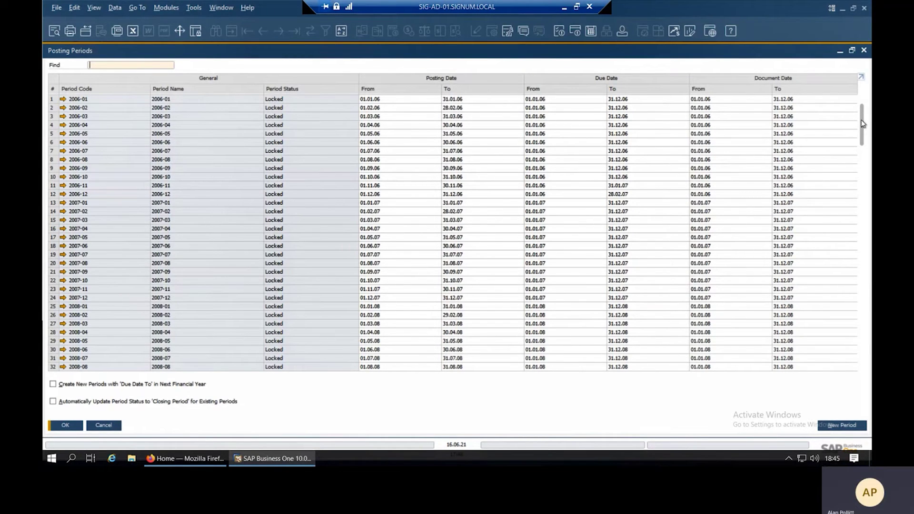
Sort the posting periods by Posting Date From, newest first.
left_click(423, 90)
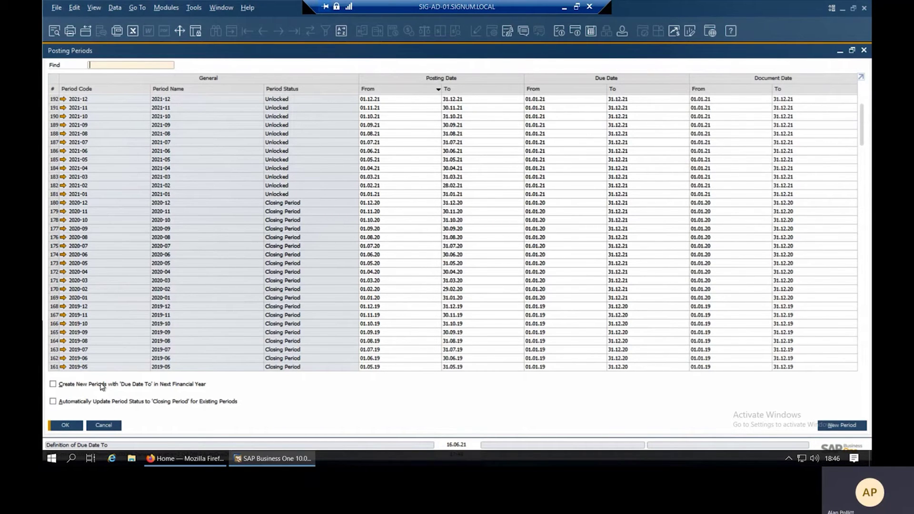
Tick Create New Periods with due date at end of December, then cancel without updating.
left_click(53, 385)
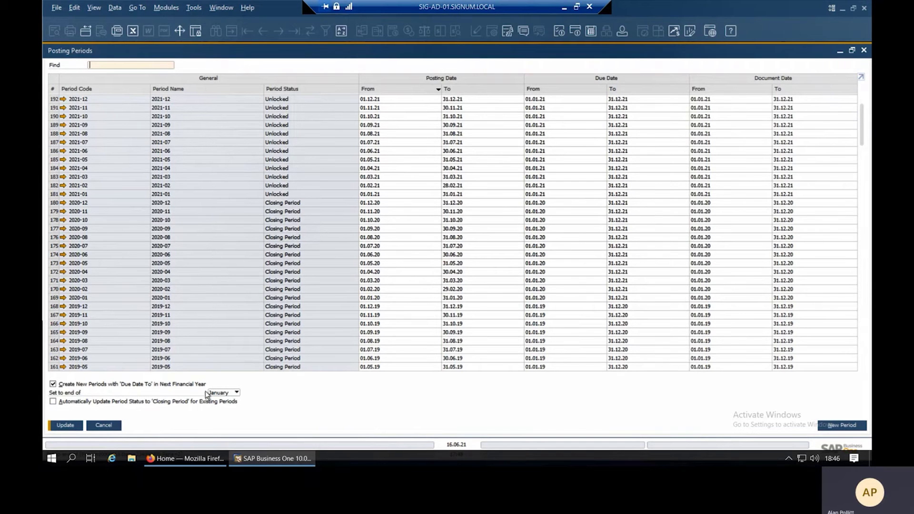
left_click(229, 395)
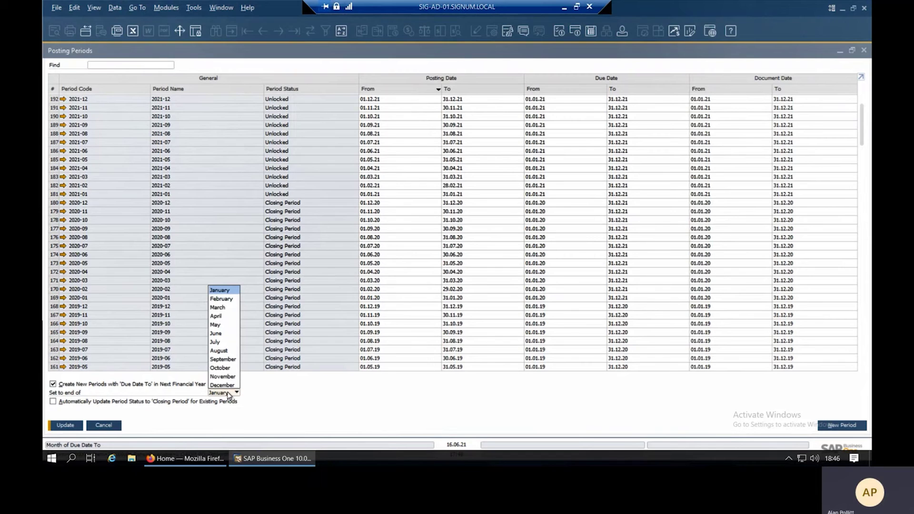
left_click(223, 385)
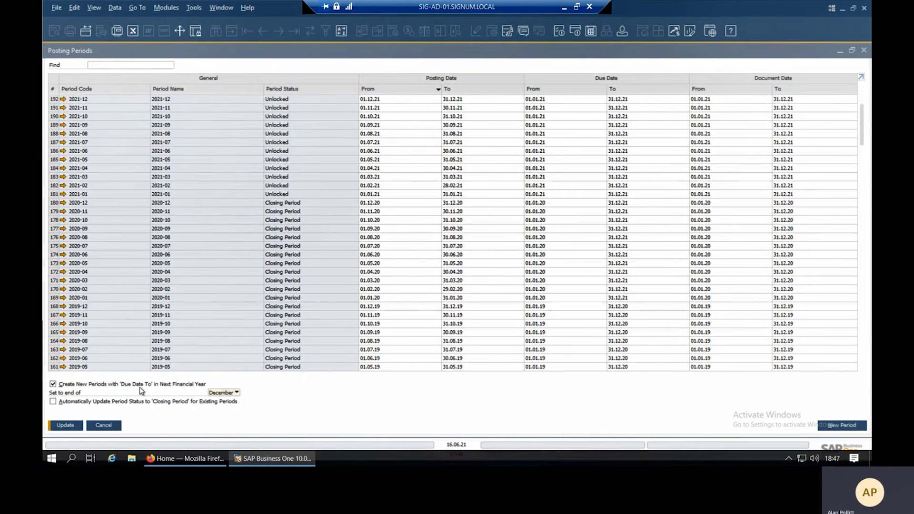
left_click(105, 427)
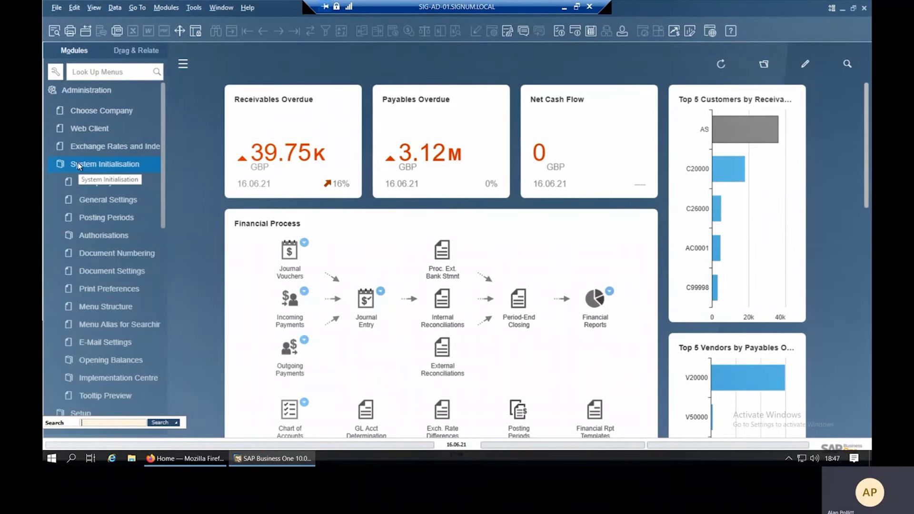
left_click(78, 163)
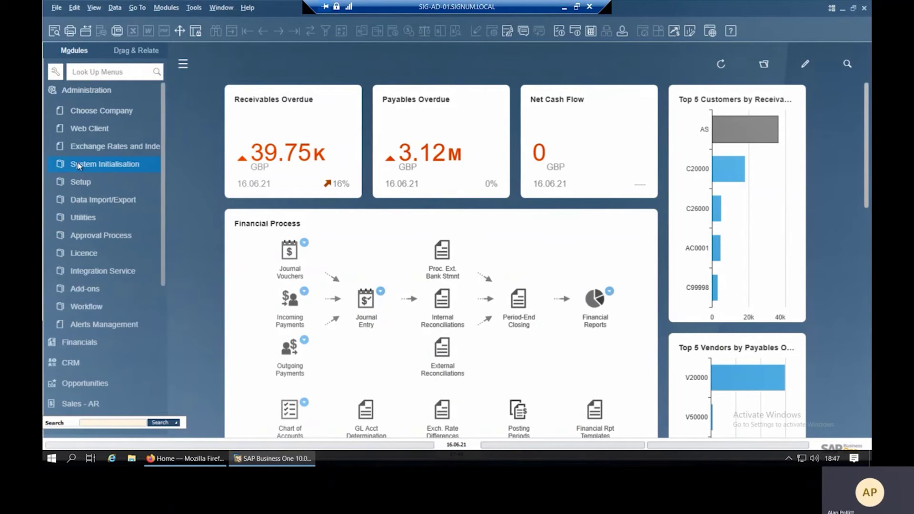
left_click(86, 90)
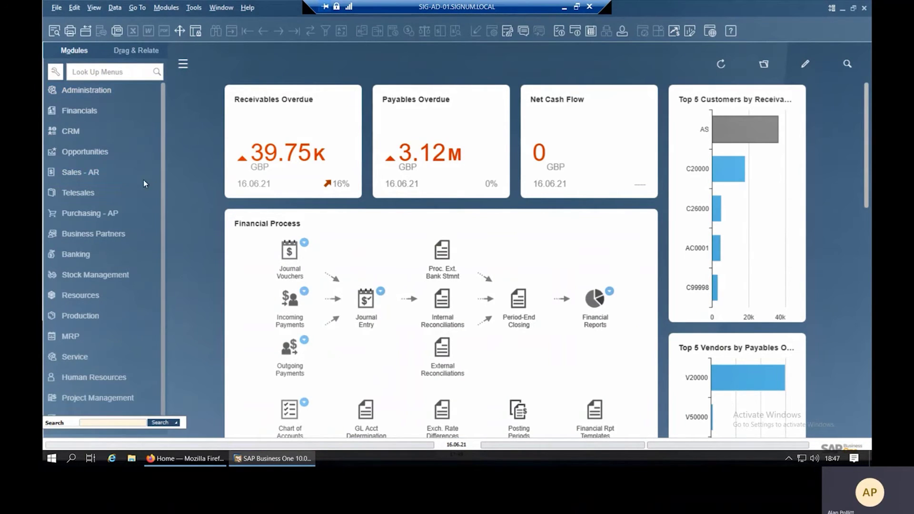
left_click(88, 111)
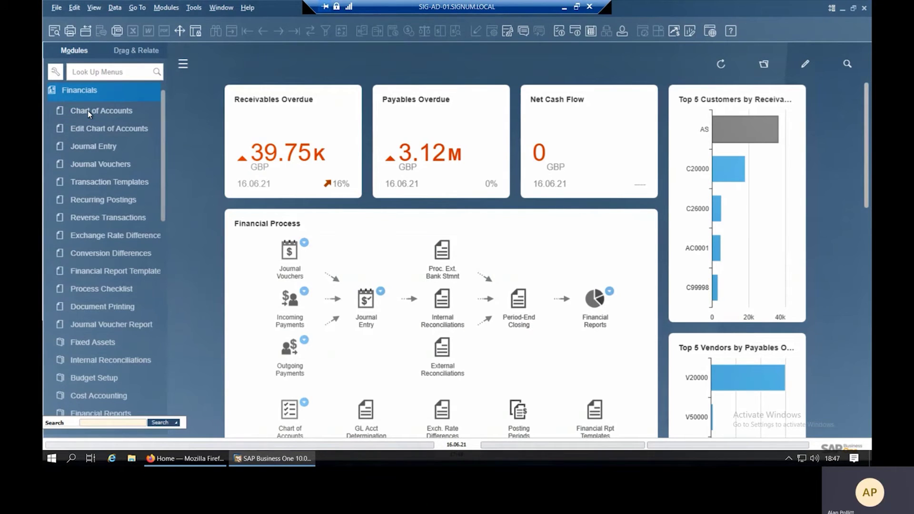
left_click(104, 148)
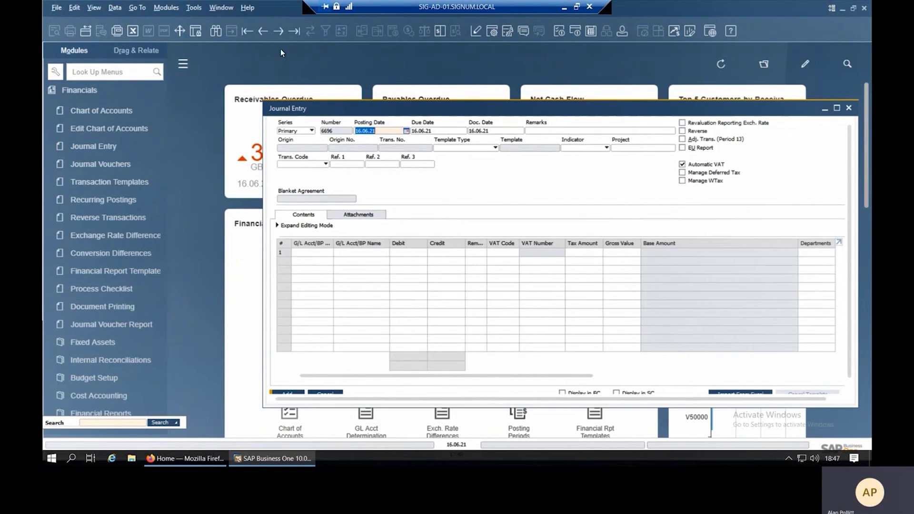
left_click(282, 31)
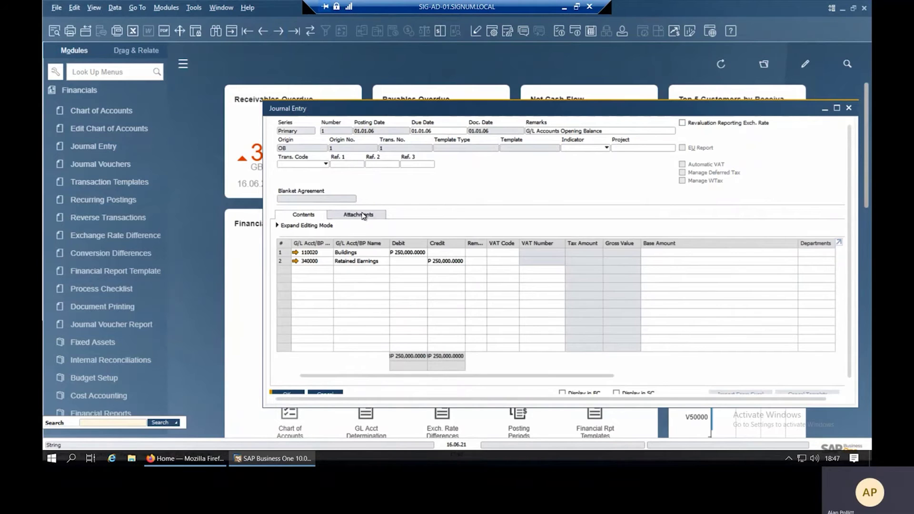
left_click(362, 215)
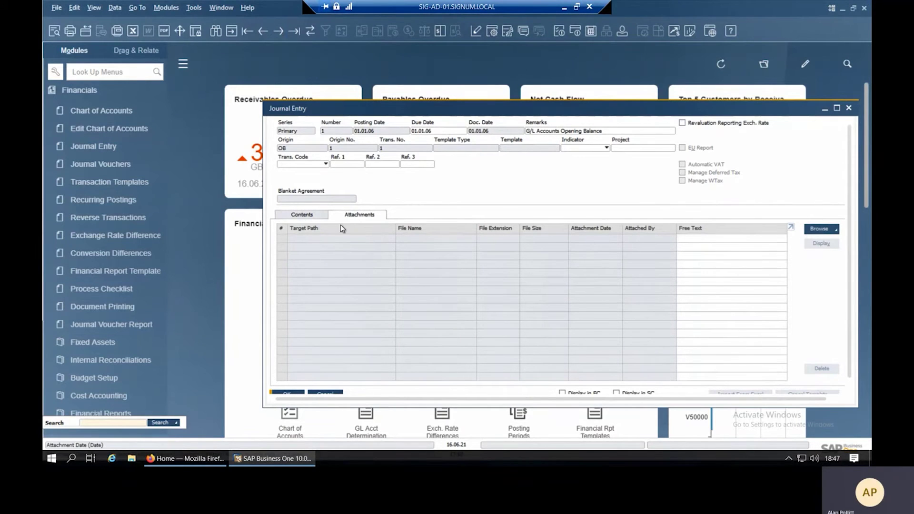
left_click(305, 218)
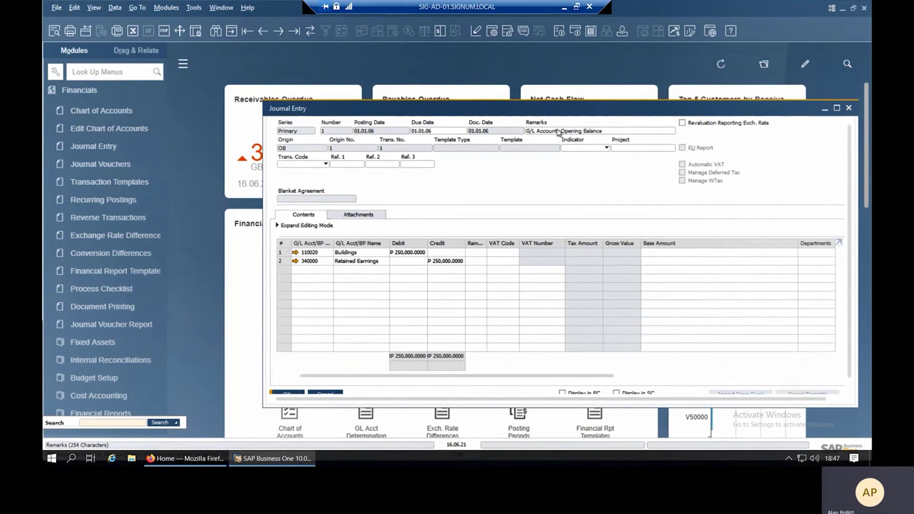
left_click(838, 109)
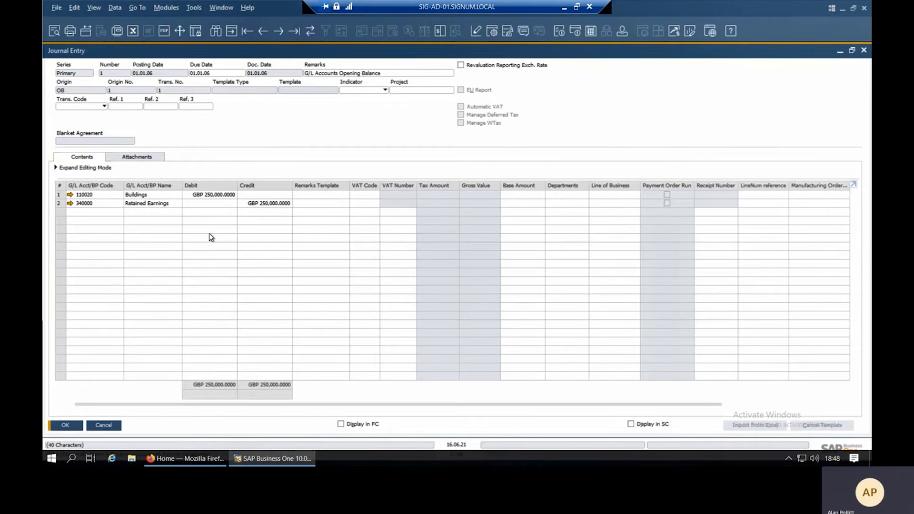
left_click(111, 427)
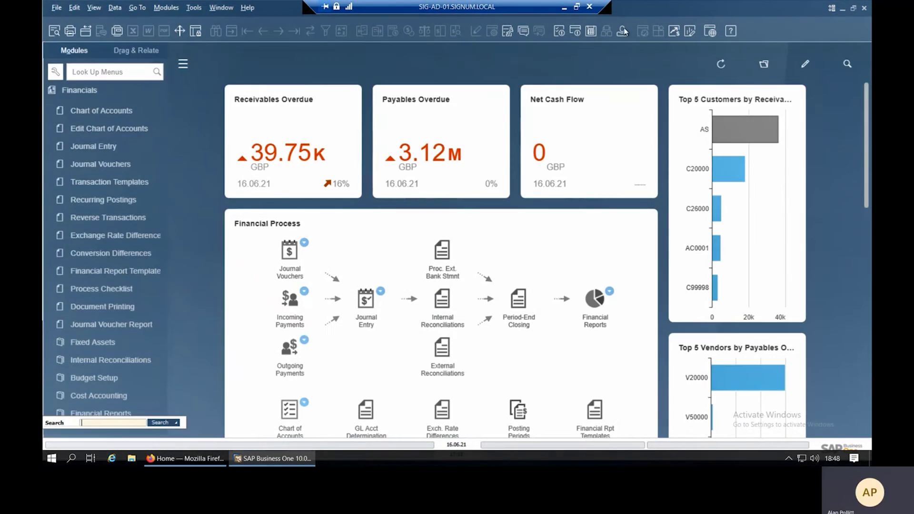
Open a blank Bill of Materials form from the Production module.
left_click(565, 9)
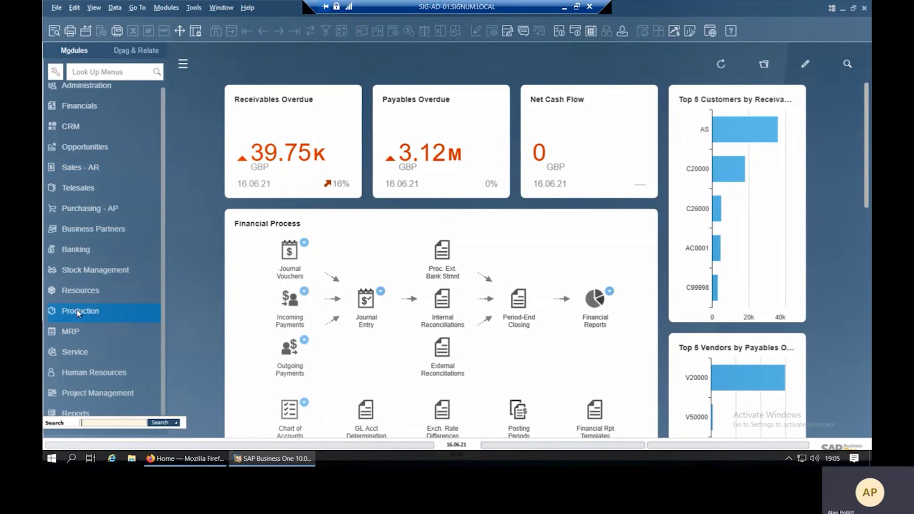
left_click(101, 313)
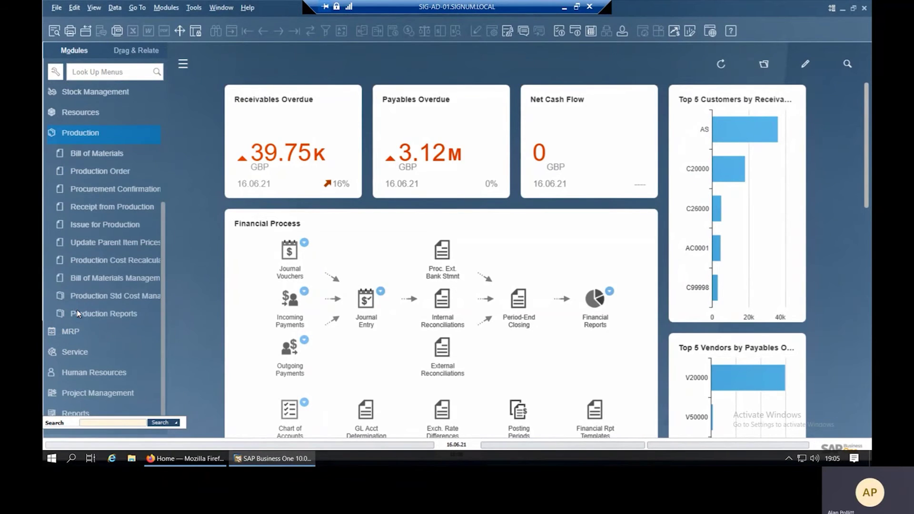
left_click(88, 154)
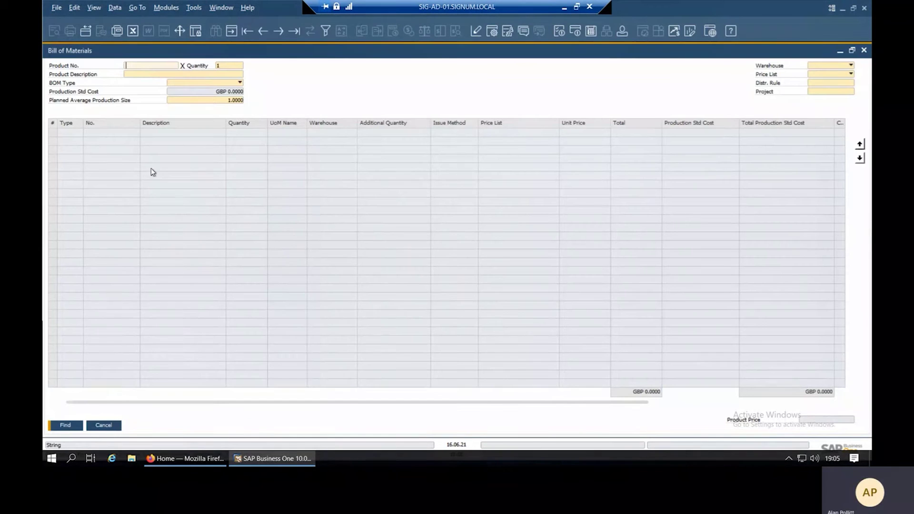
On product 1233's bill of materials, change the description to 'ALCOHOL T/SPRAY IPA 6X900 ML STERILE' and update.
left_click(250, 32)
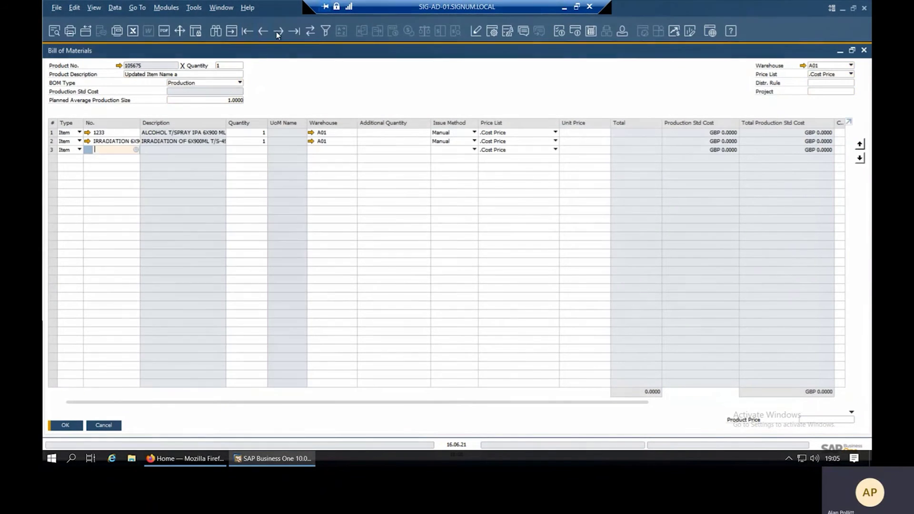
left_click(279, 31)
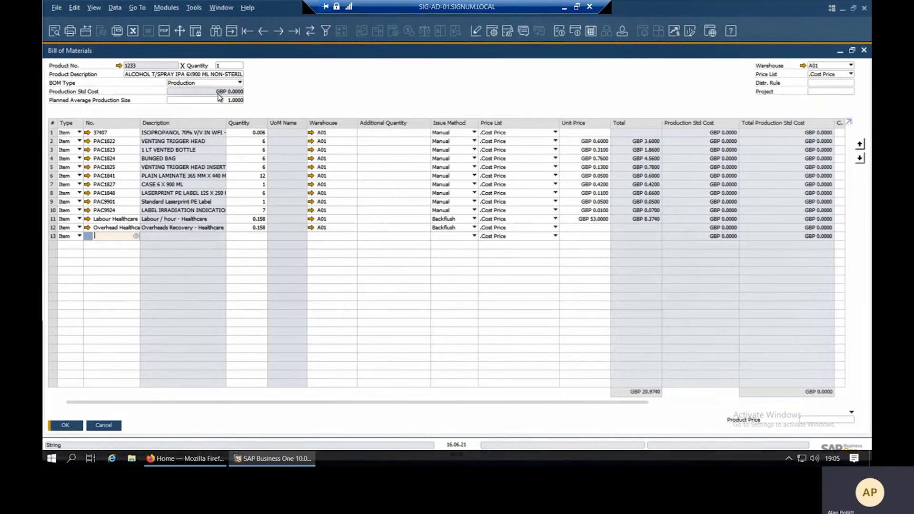
left_click(137, 74)
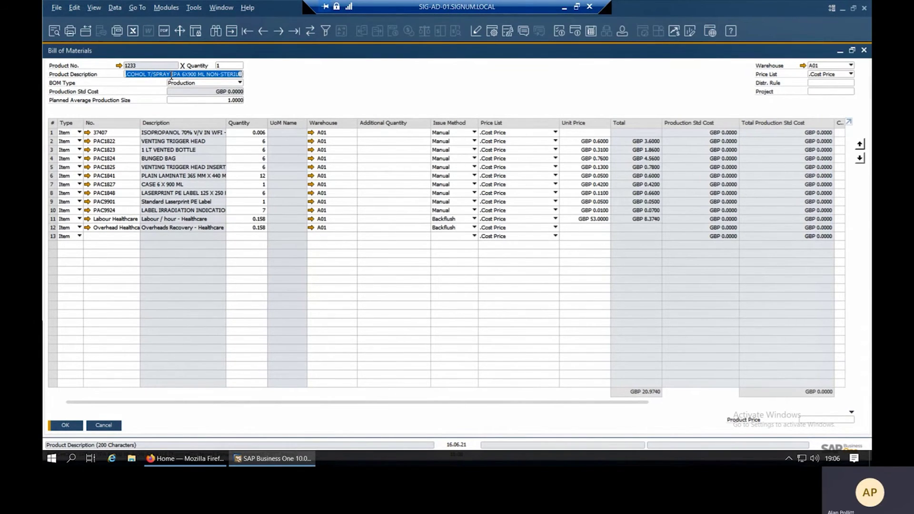
left_click(208, 75)
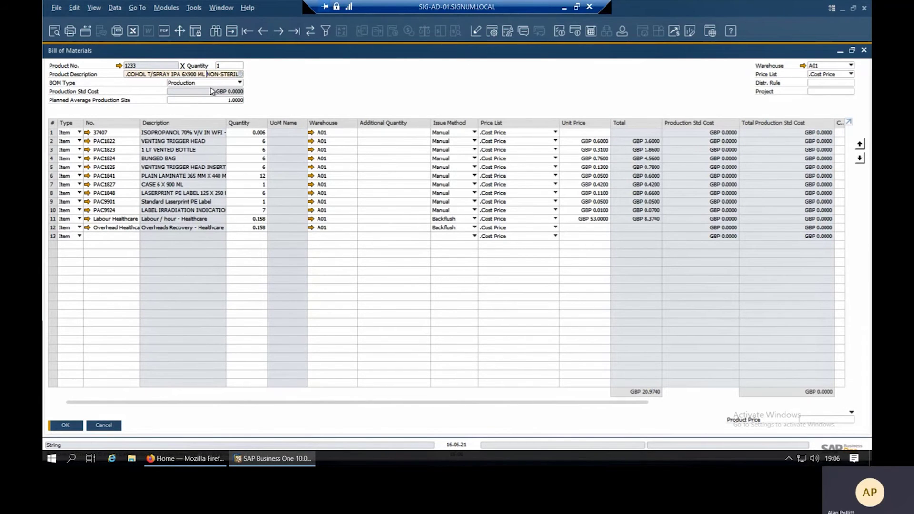
key("Delete")
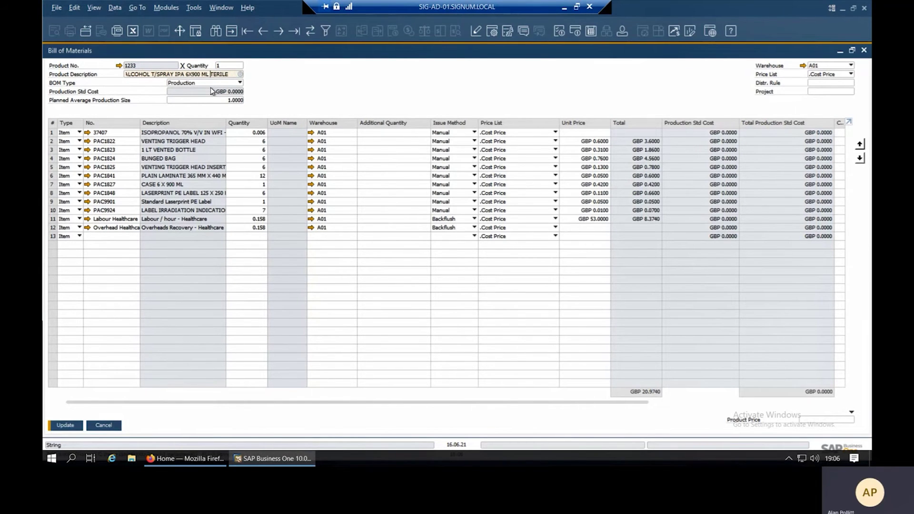
type("S")
key("Tab")
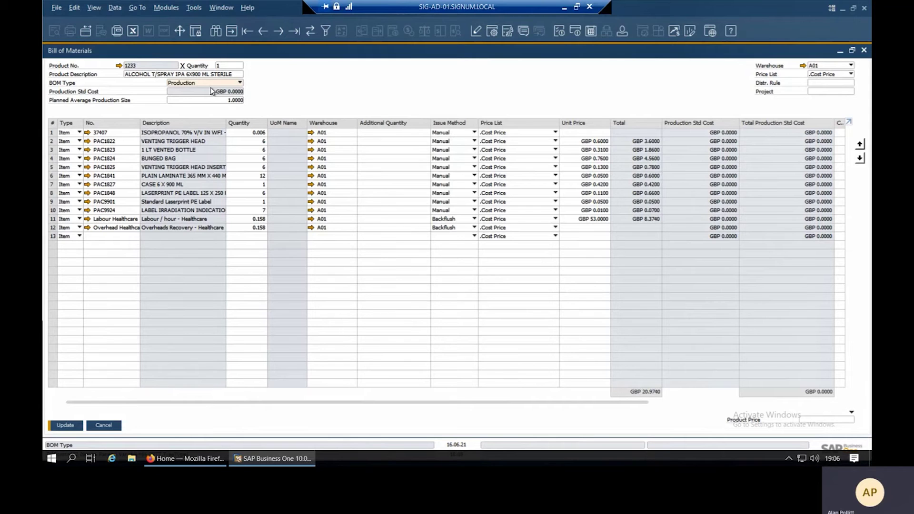
left_click(66, 425)
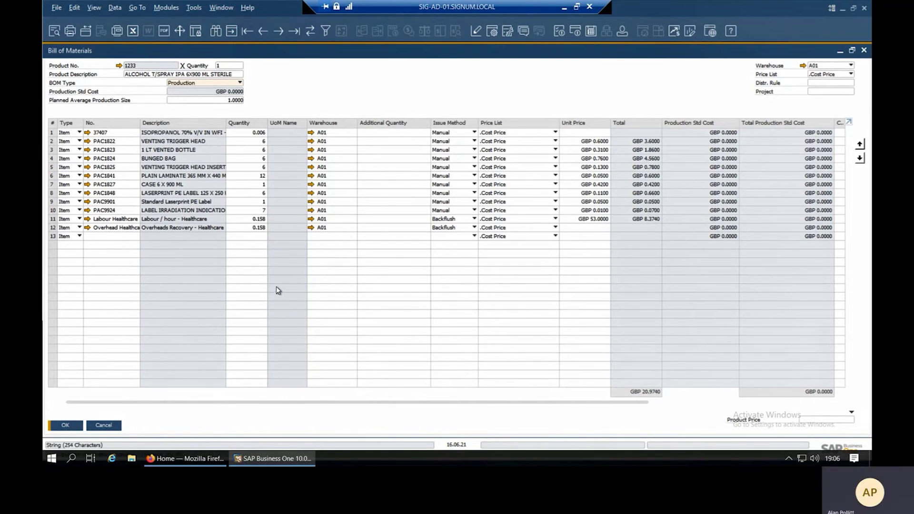
left_click(493, 32)
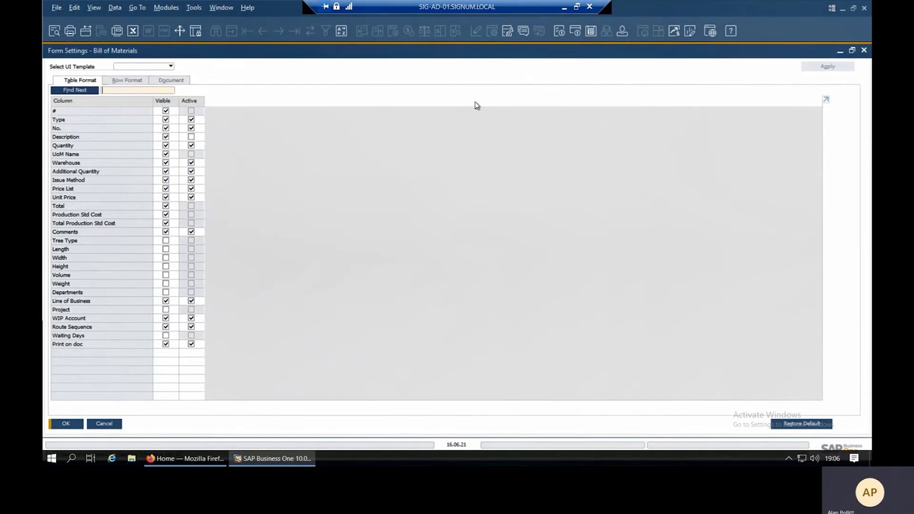
Activate the Description column, rename row 3 to '1 LT VENTED BOTTLES', and update the bill.
left_click(192, 137)
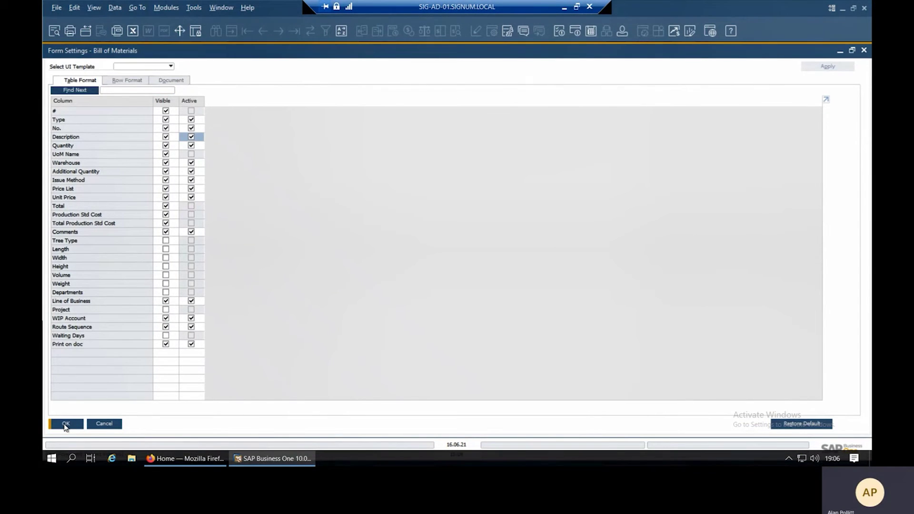
left_click(66, 425)
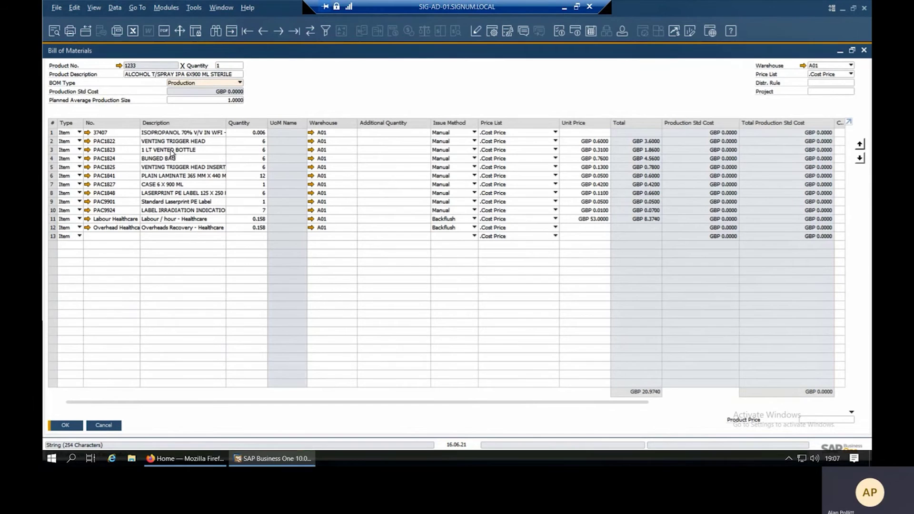
left_click(204, 151)
left_click(204, 152)
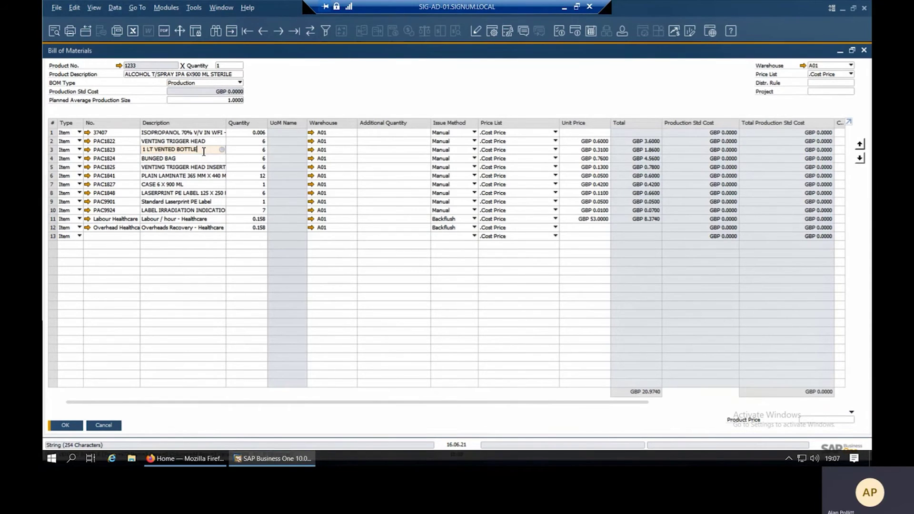
type("S")
key("Tab")
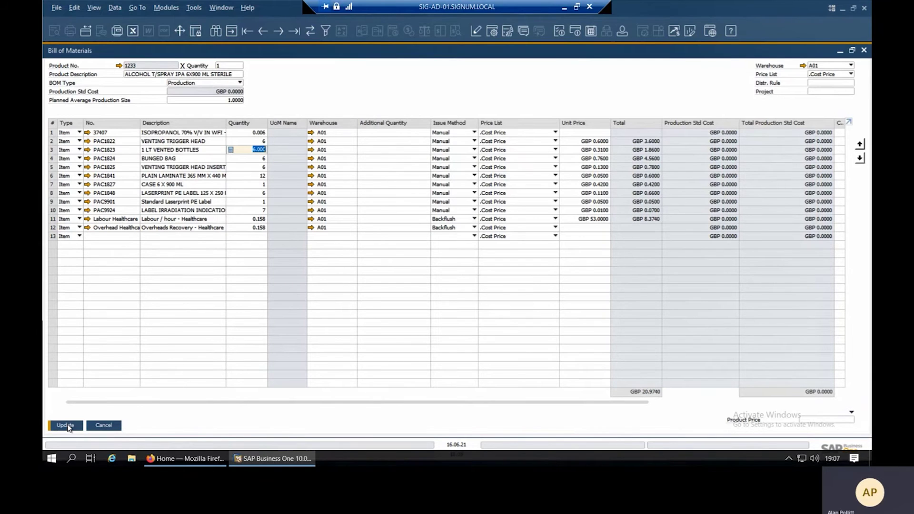
left_click(67, 426)
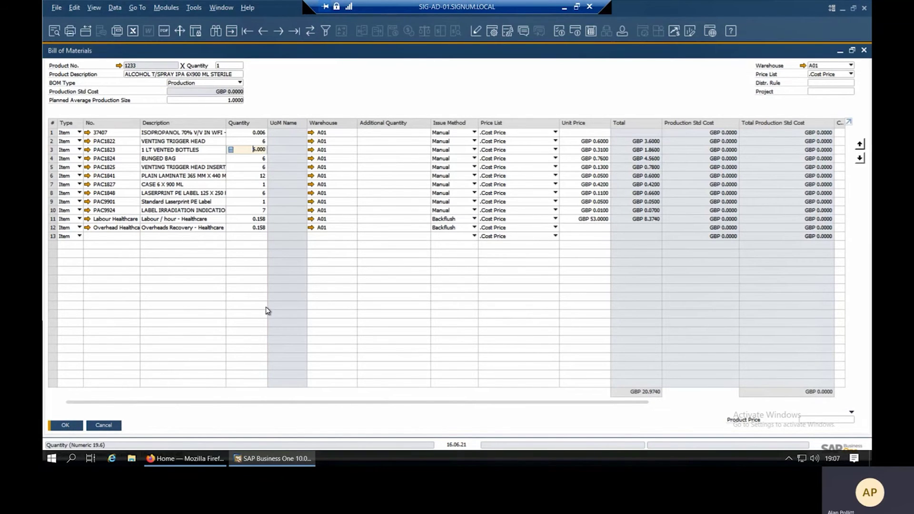
Close the bill of materials and bring up production order 266.
left_click(110, 427)
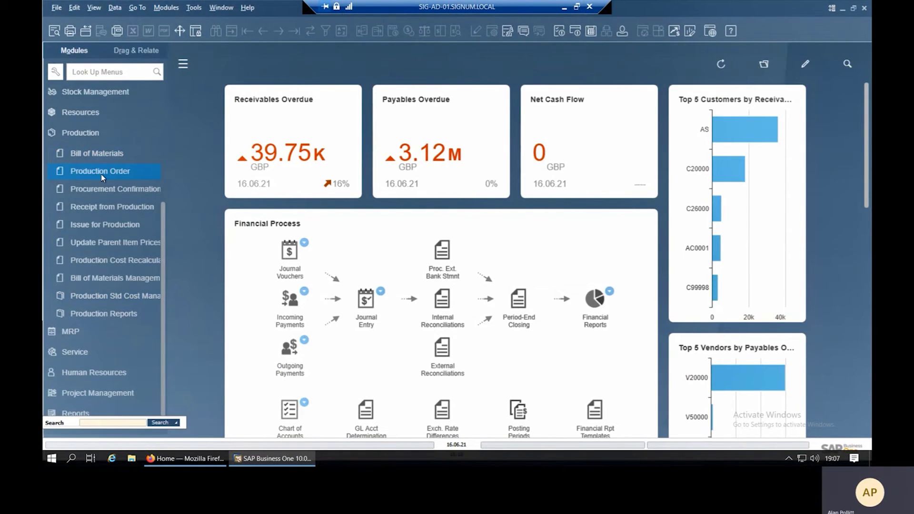
left_click(101, 172)
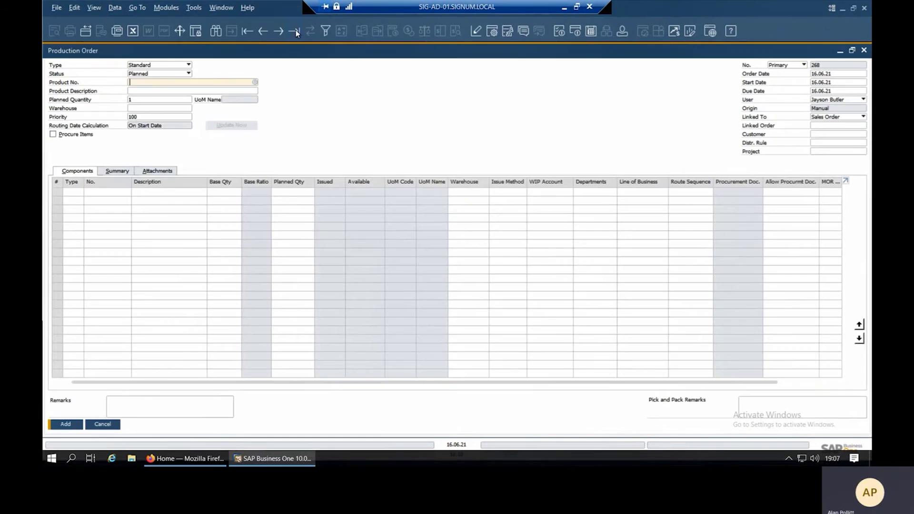
left_click(294, 31)
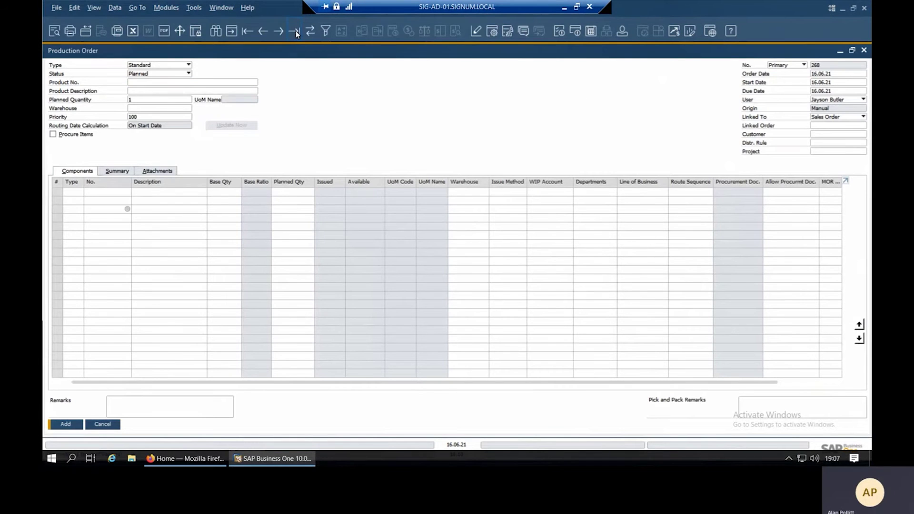
left_click(280, 31)
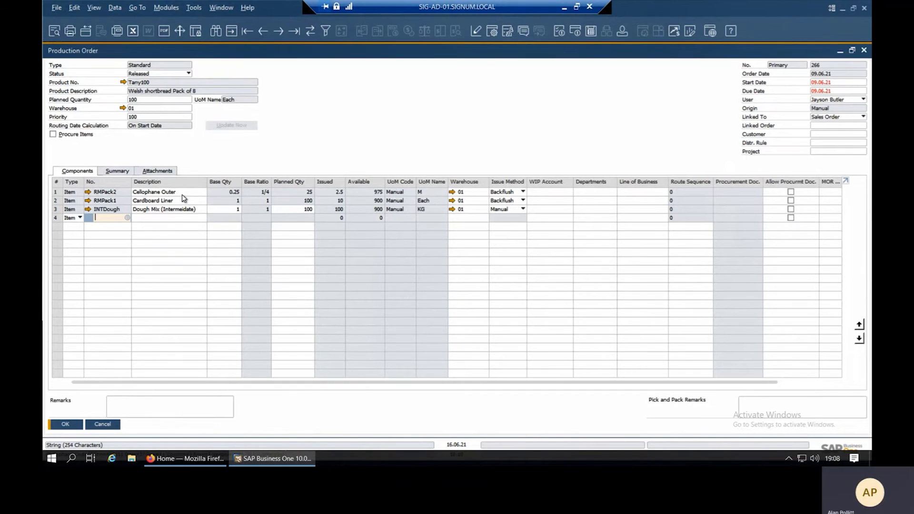
Rename row 1's component to 'Cellophane Outers', check the Attachments tab, and update the order.
left_click(185, 192)
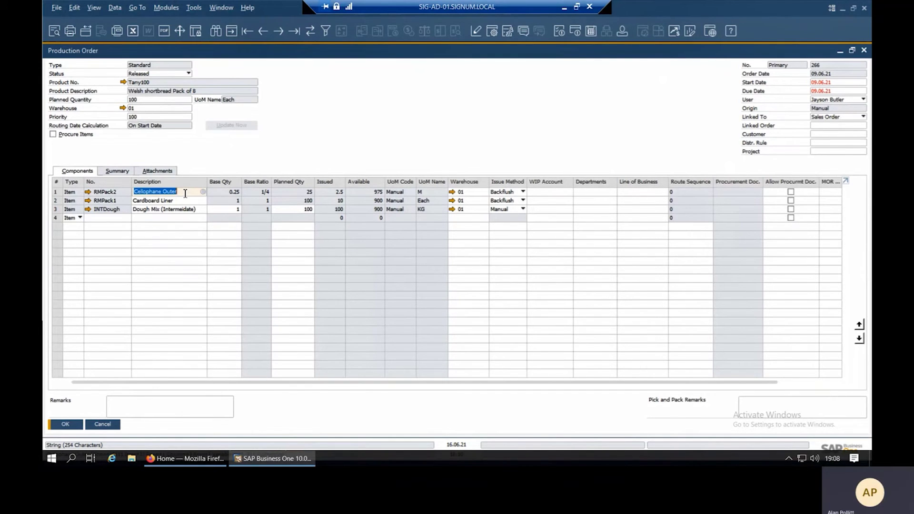
left_click(185, 193)
type("s")
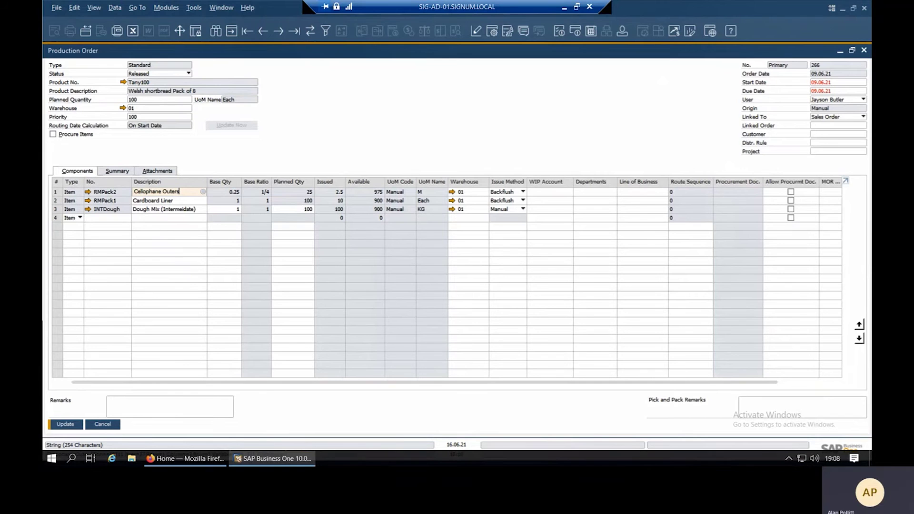
key("Tab")
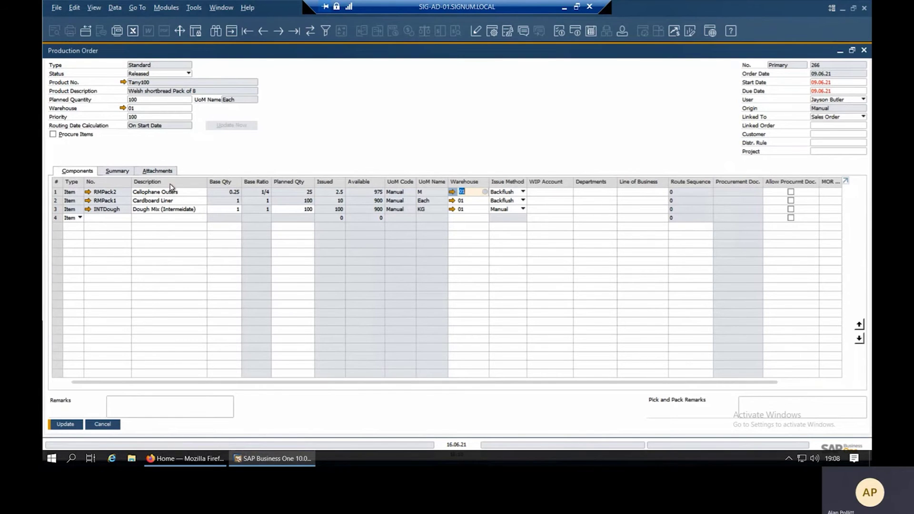
left_click(161, 172)
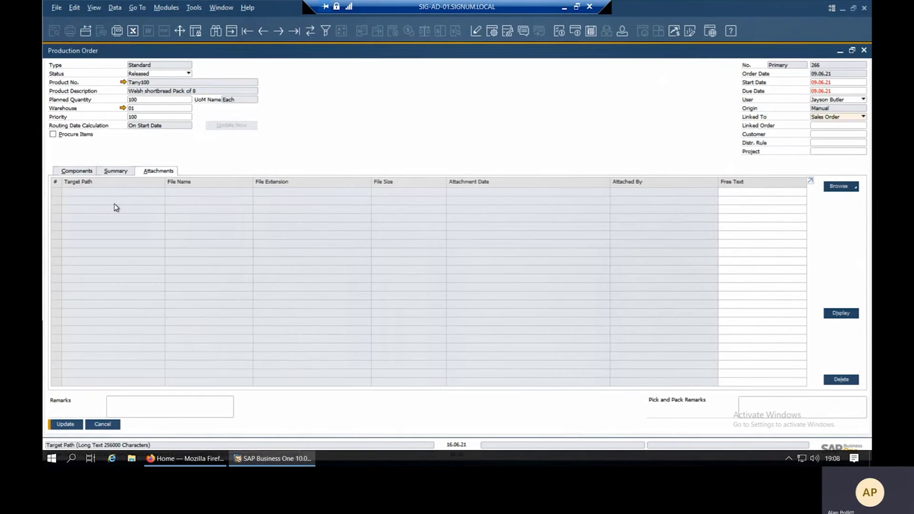
left_click(79, 171)
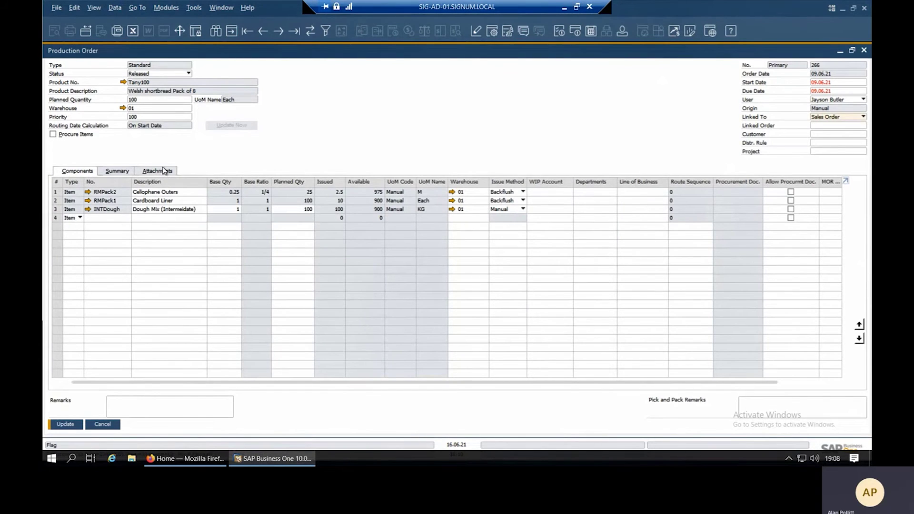
left_click(162, 171)
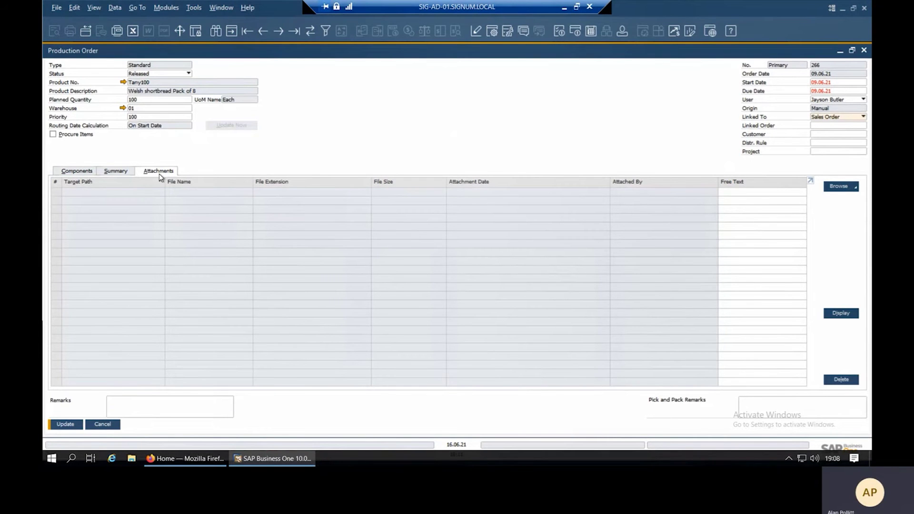
left_click(80, 172)
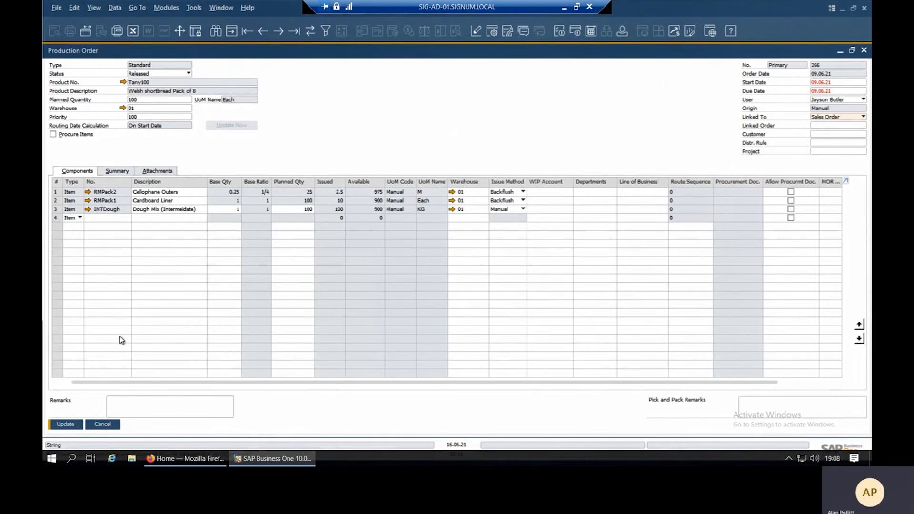
left_click(70, 426)
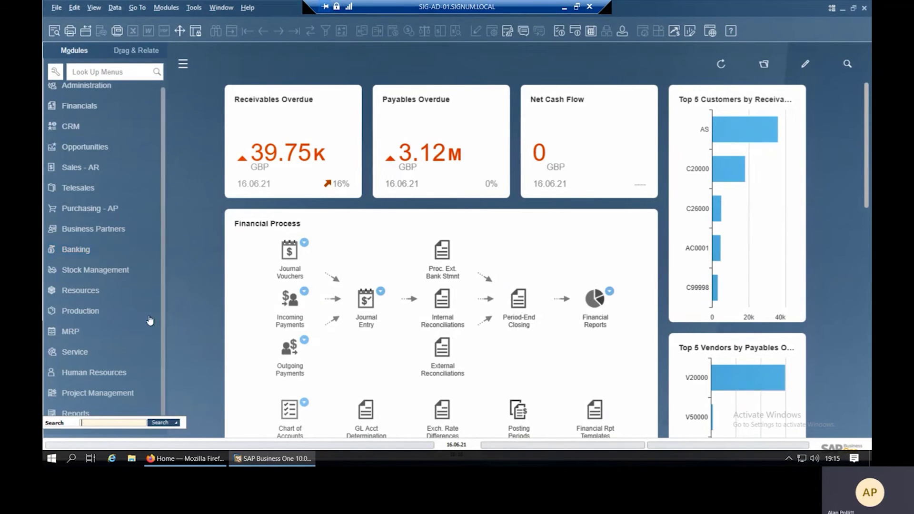
Open the Production Order form and load the latest order, 267 for Smoked Hickory.
left_click(120, 318)
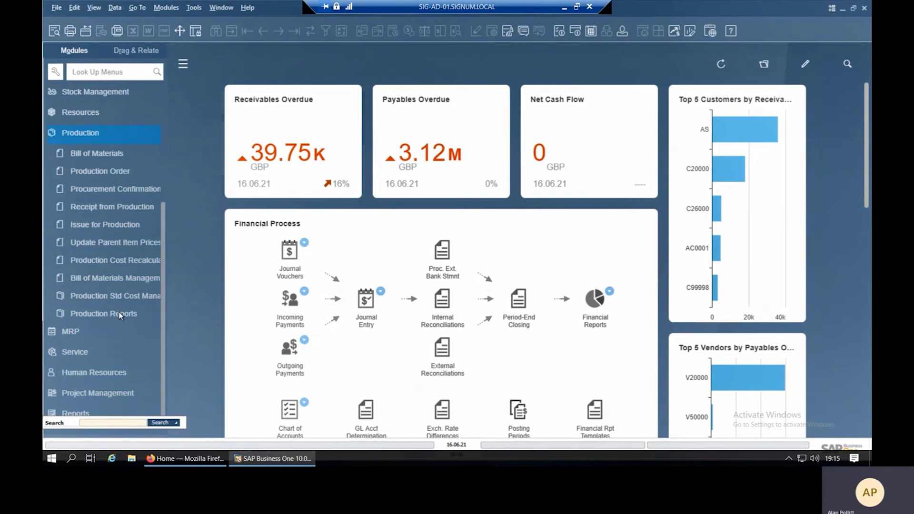
left_click(125, 170)
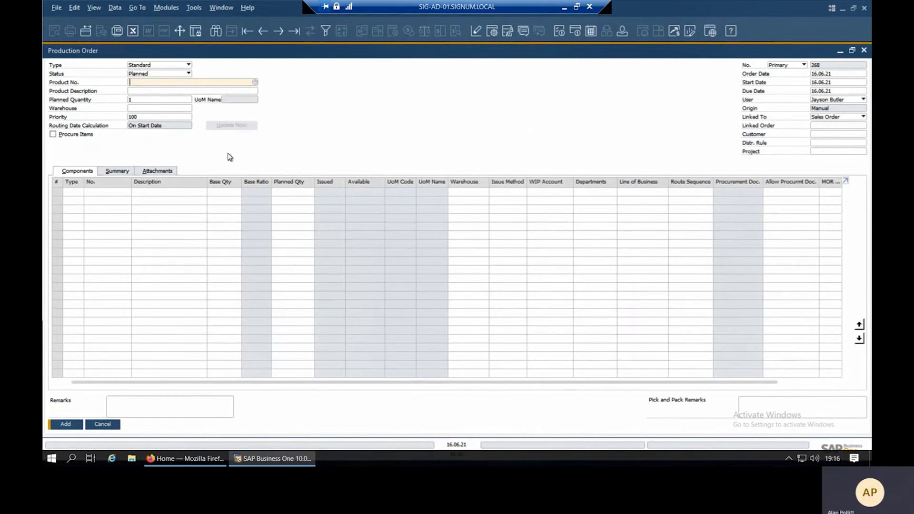
left_click(296, 33)
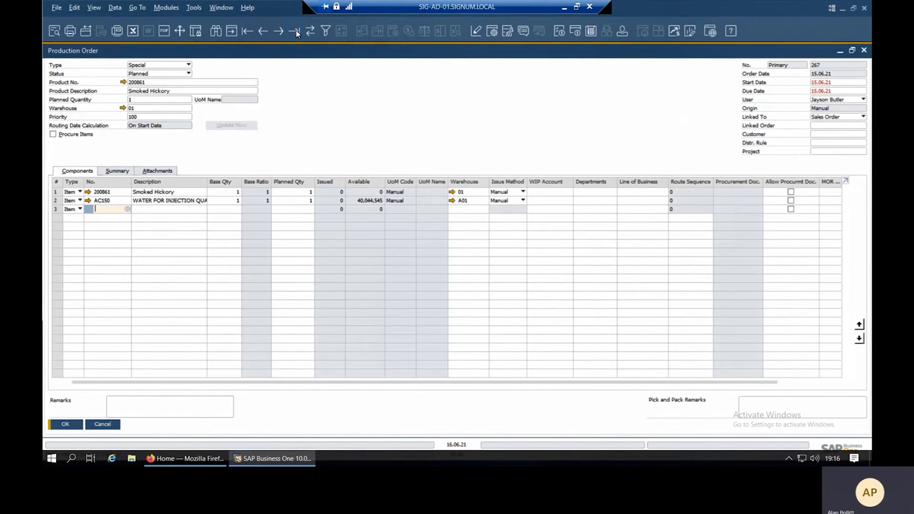
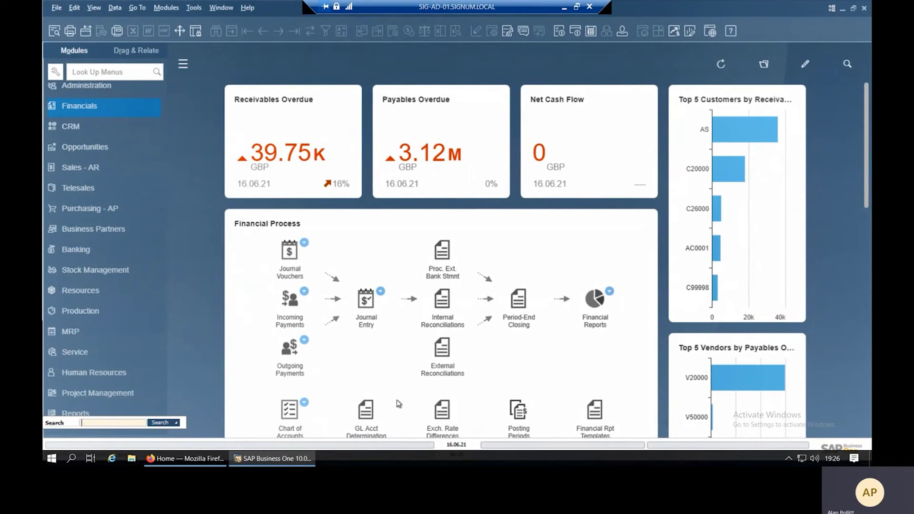
Bring up the last saved sales order, view the shortbread item's bill of materials, then close both.
left_click(103, 171)
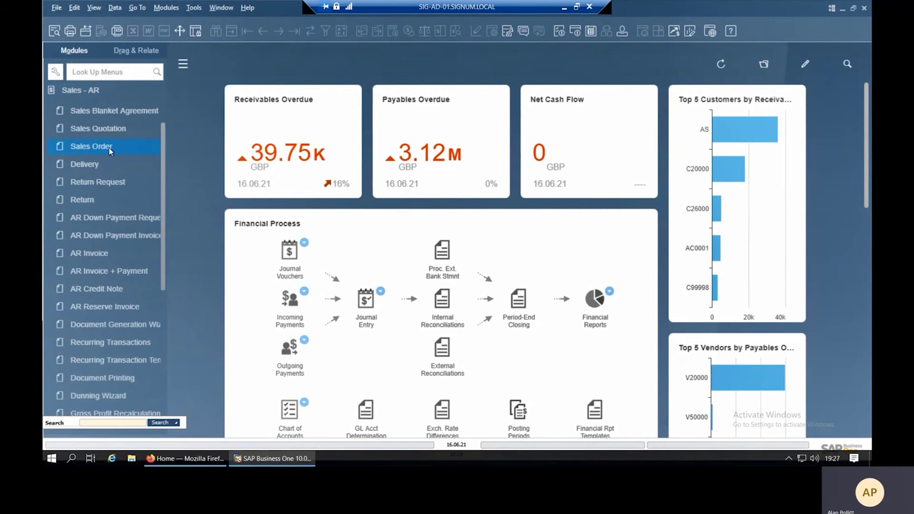
left_click(109, 150)
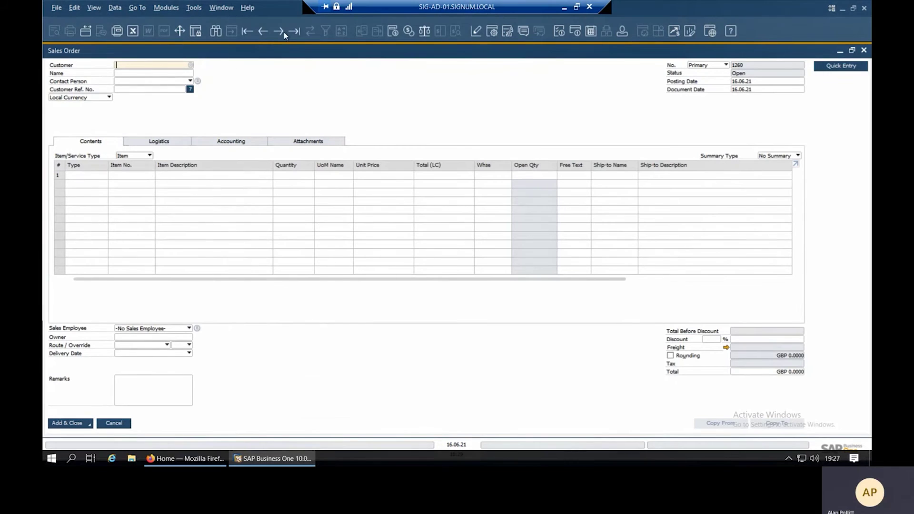
key("ctrl+Page_Up")
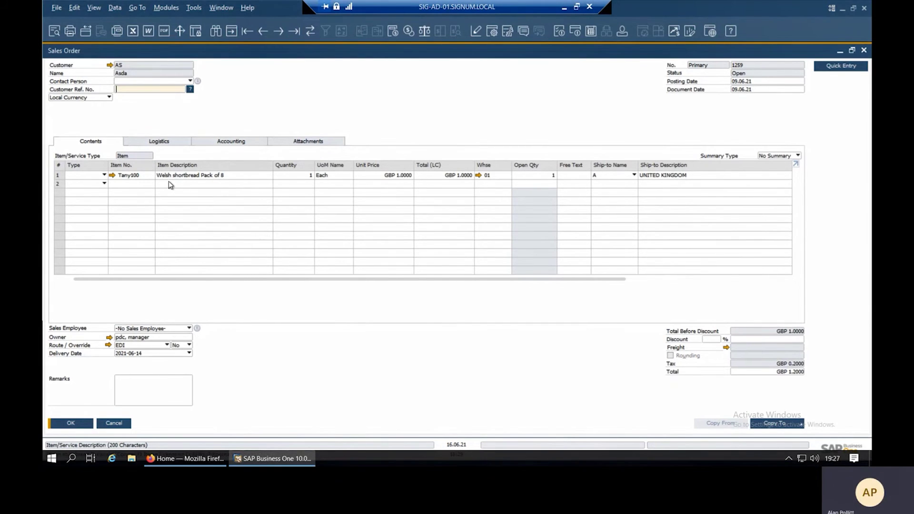
left_click(113, 176)
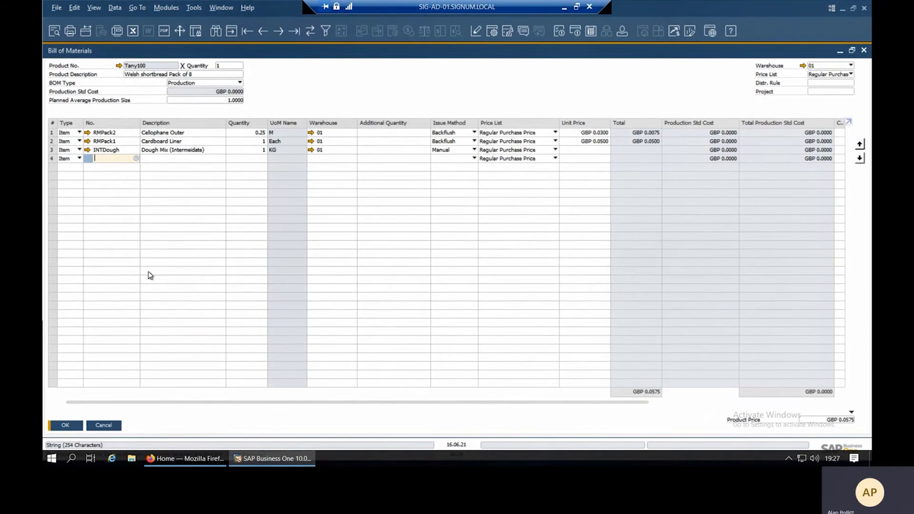
left_click(108, 428)
left_click(109, 426)
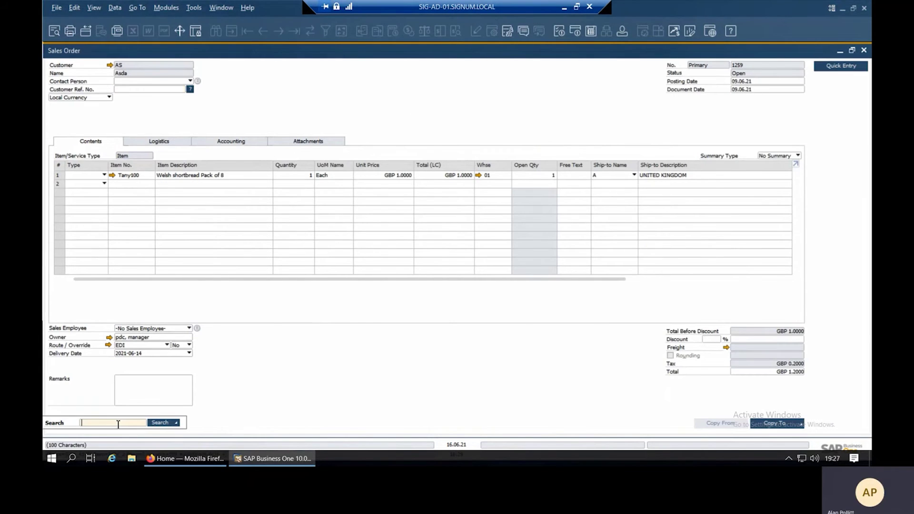
In General Settings > Stock > Items, enable 'Open Item Master Data Instead of Bill of Materials' and Duplicate Bar Codes, and save.
left_click(116, 92)
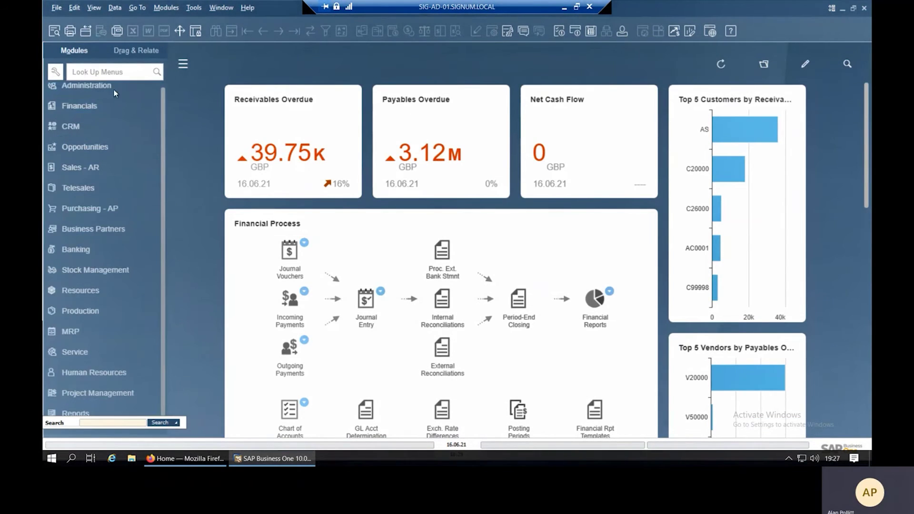
left_click(112, 92)
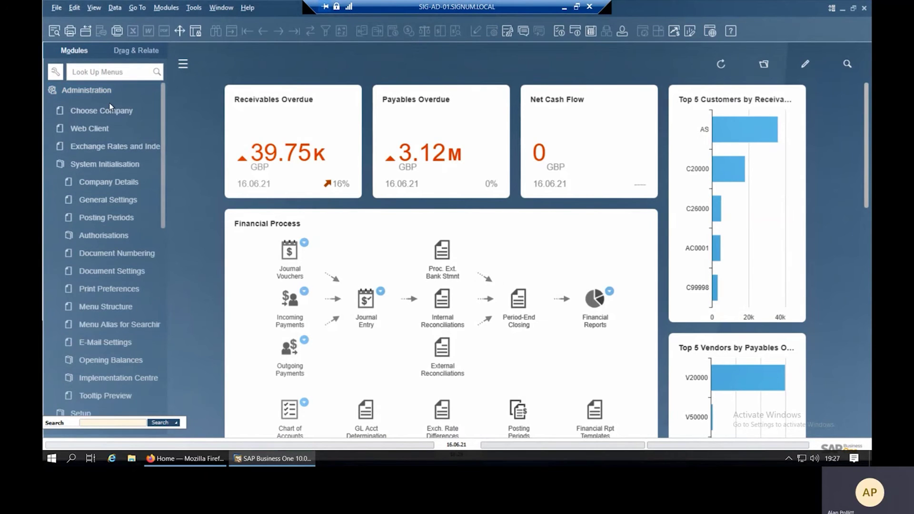
left_click(111, 202)
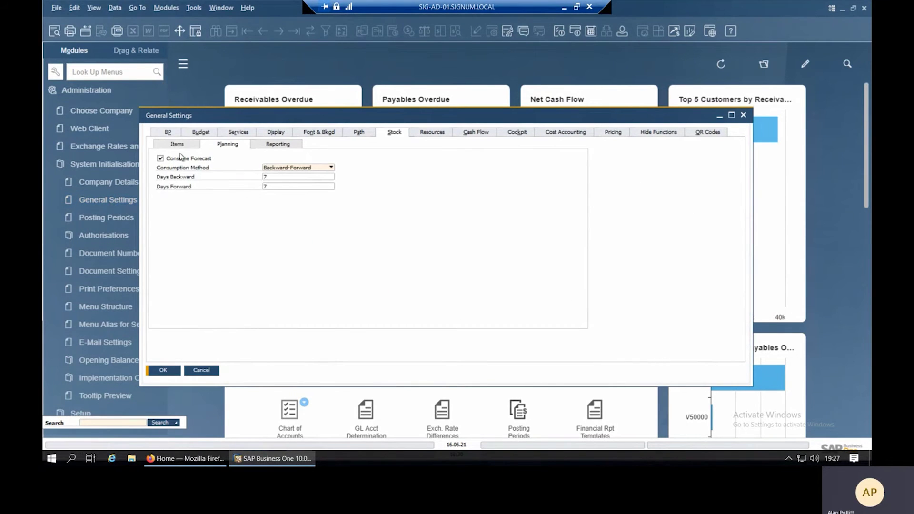
left_click(183, 147)
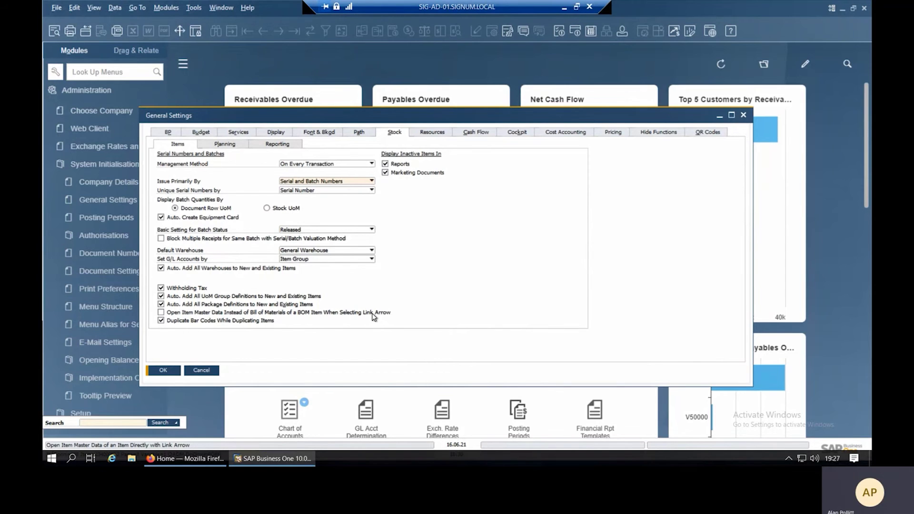
left_click(169, 312)
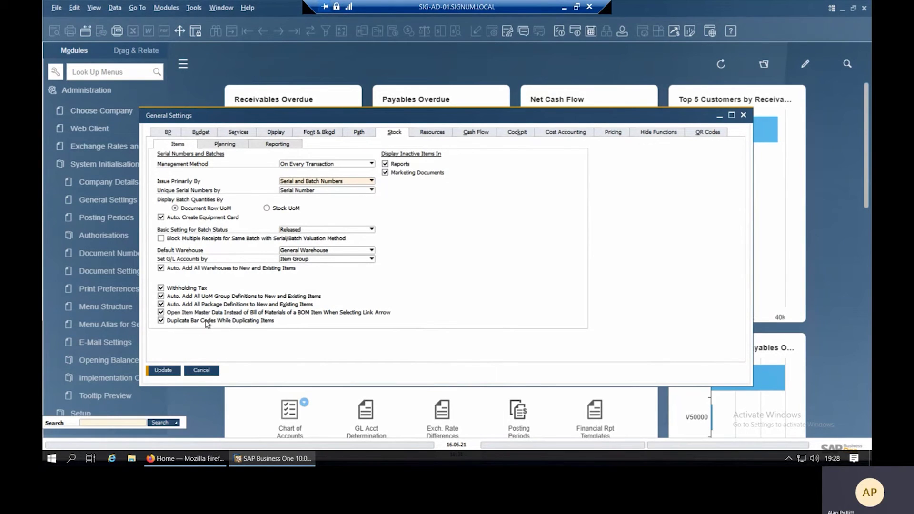
left_click(161, 321)
left_click(166, 370)
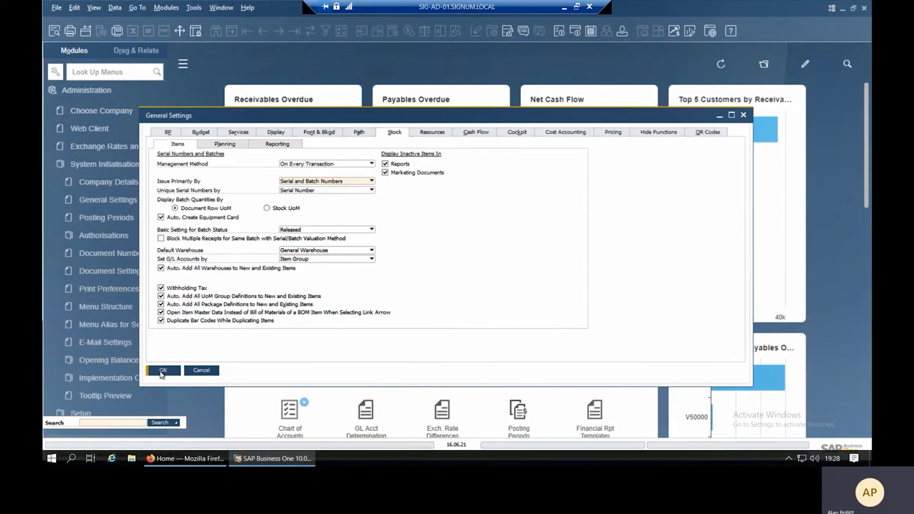
left_click(162, 371)
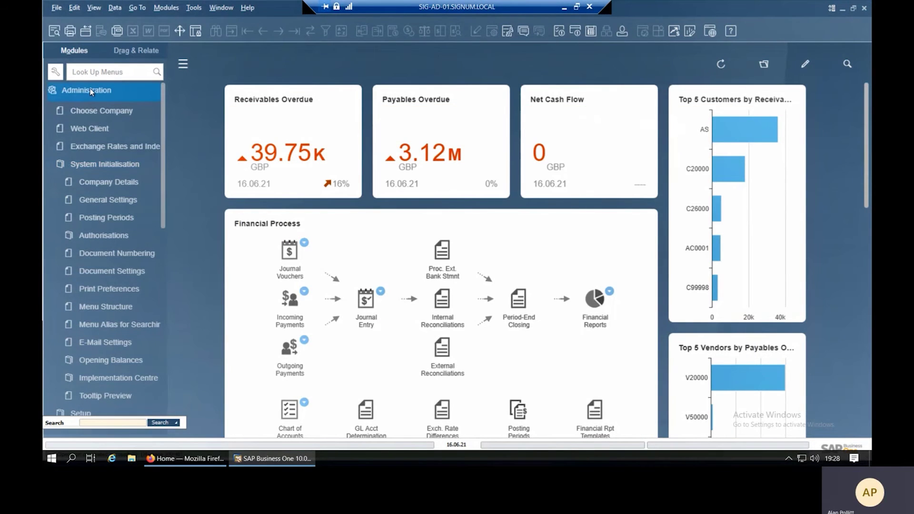
left_click(90, 93)
Load Asda's sales order 1259 and follow the Tany100 link to its Item Master Data.
left_click(81, 173)
left_click(97, 144)
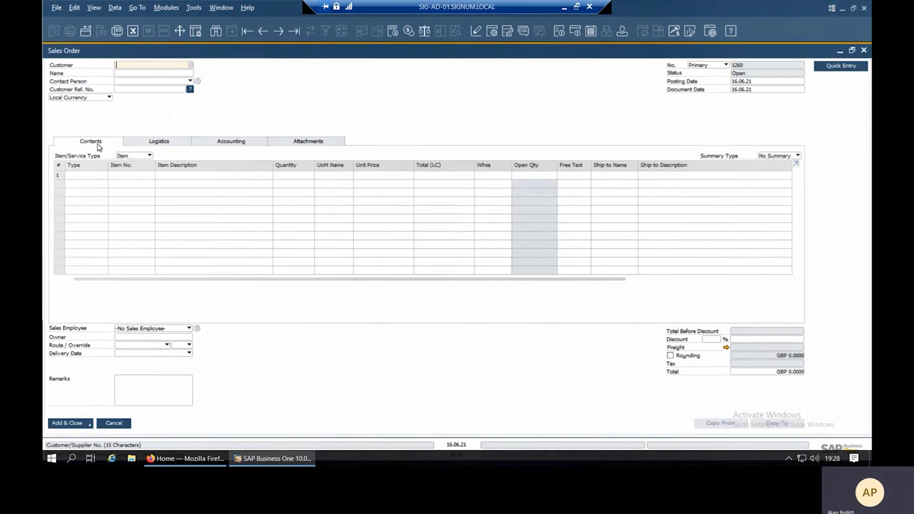
left_click(295, 31)
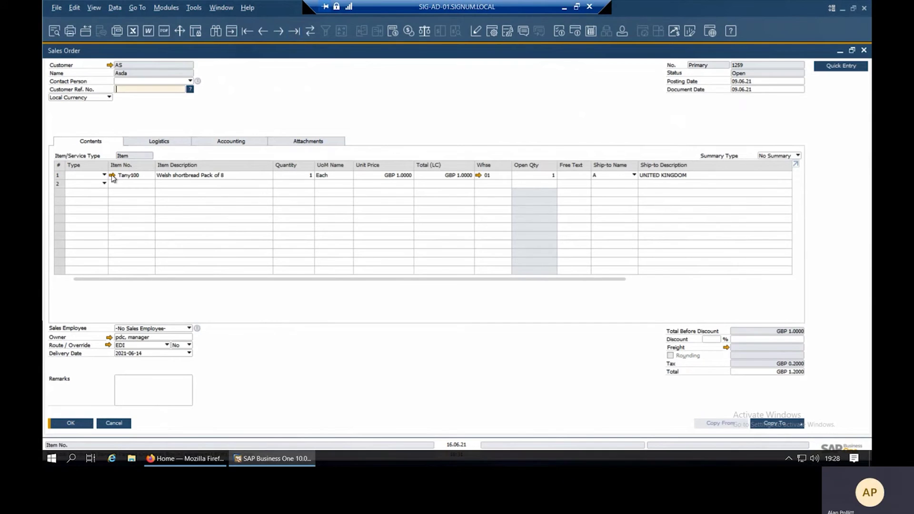
left_click(113, 175)
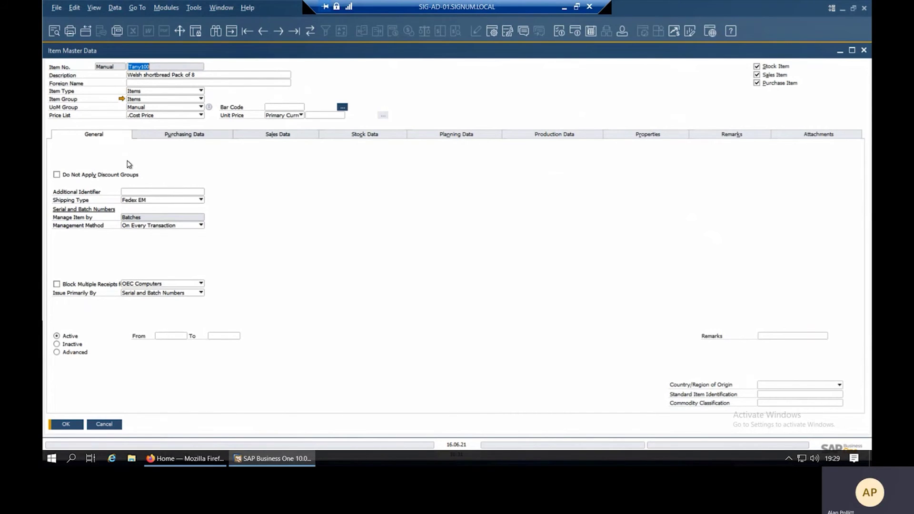
Change Tany100's description to 'Welsh shortbread Pack of 10', update, and answer the BOM description prompt.
left_click(207, 75)
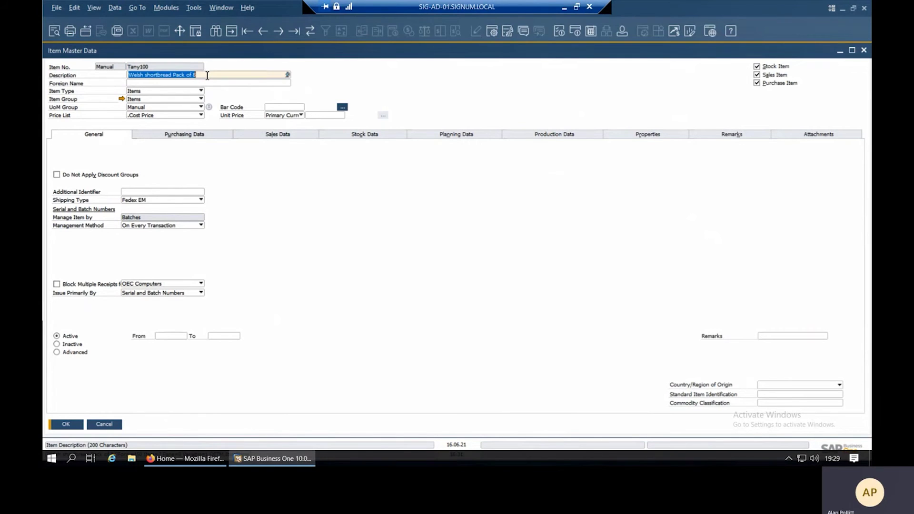
left_click(207, 75)
key("BackSpace")
type("10")
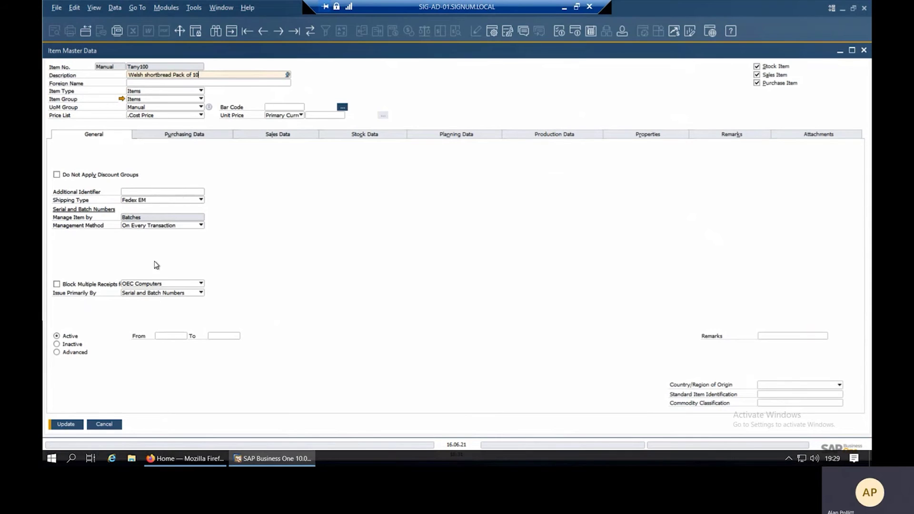
left_click(66, 425)
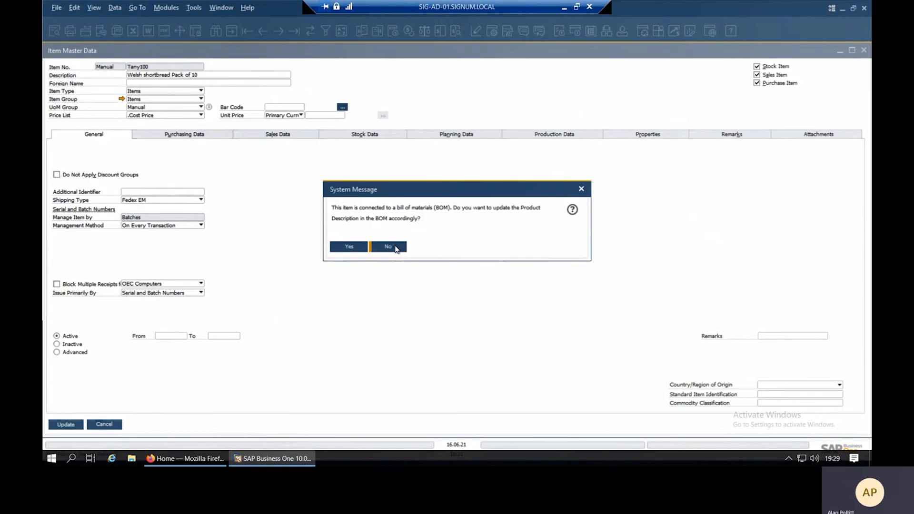
left_click(347, 248)
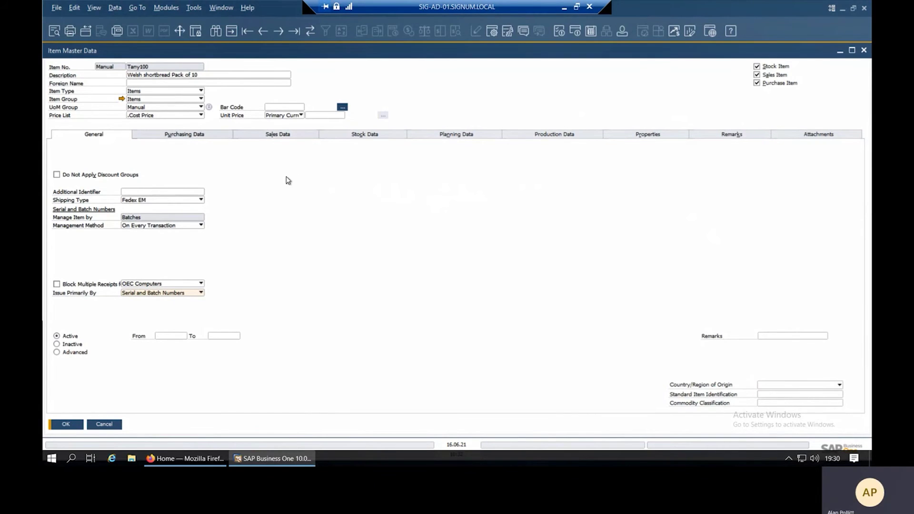
right_click(346, 161)
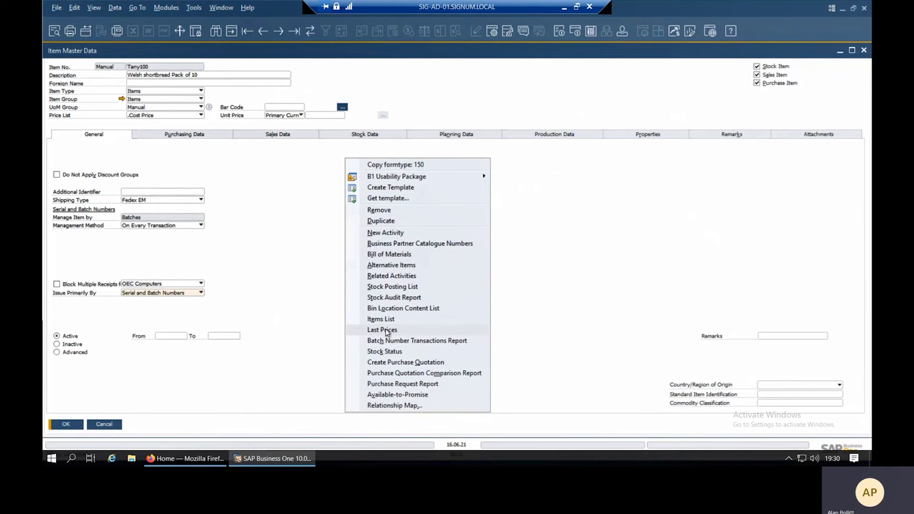
left_click(393, 331)
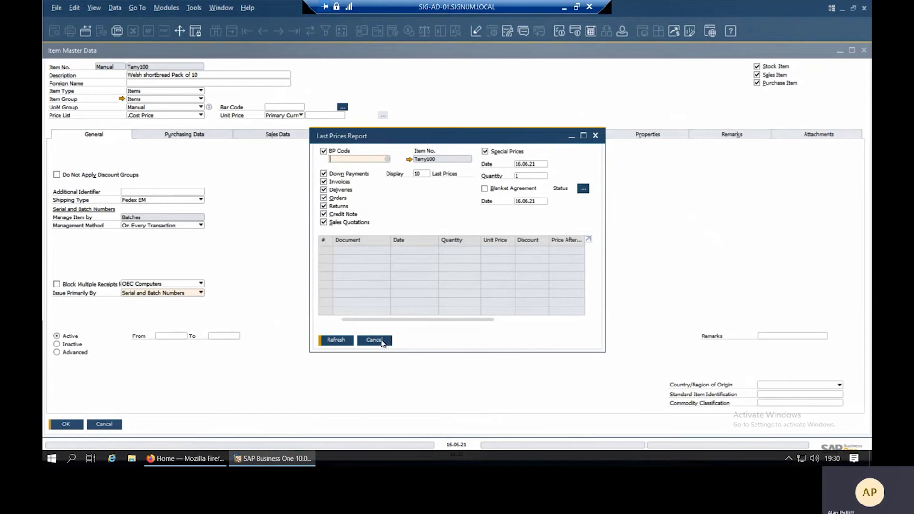
left_click(383, 342)
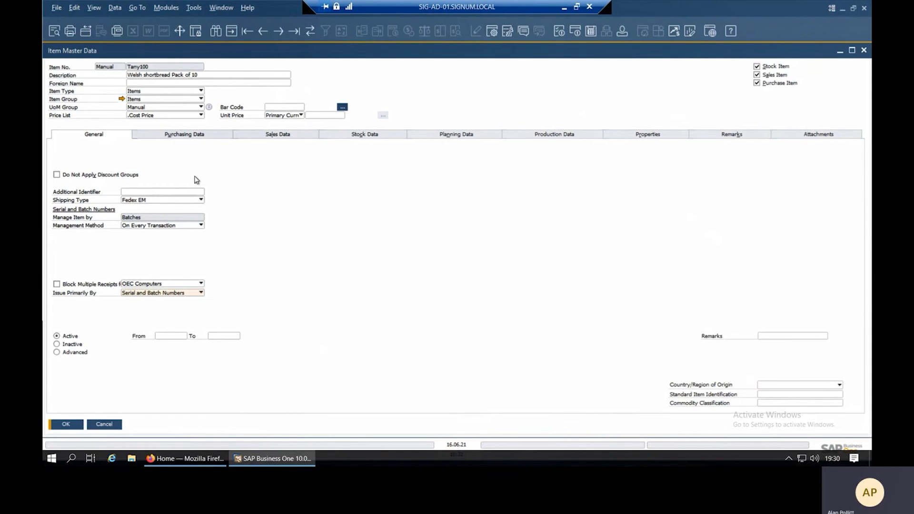
left_click(182, 135)
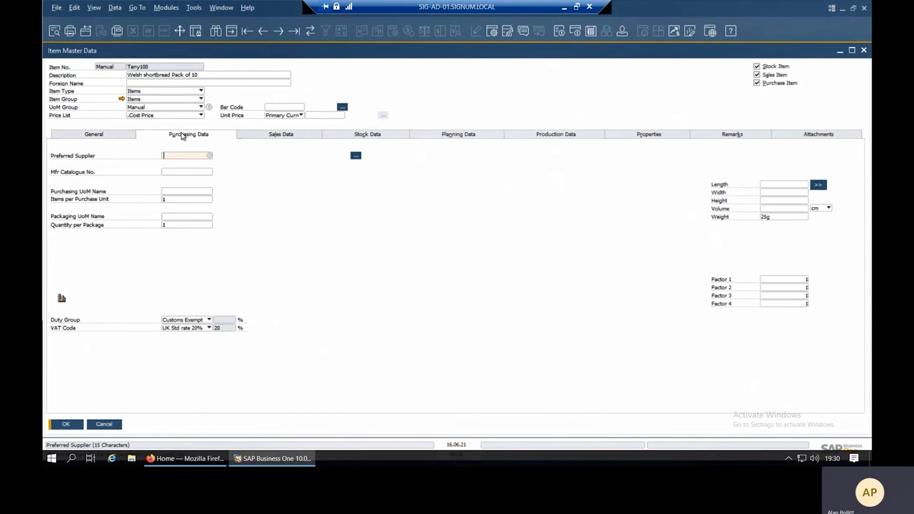
Pick Supplier D (KSD) as preferred supplier, then cancel out of the item record and sales order.
left_click(210, 155)
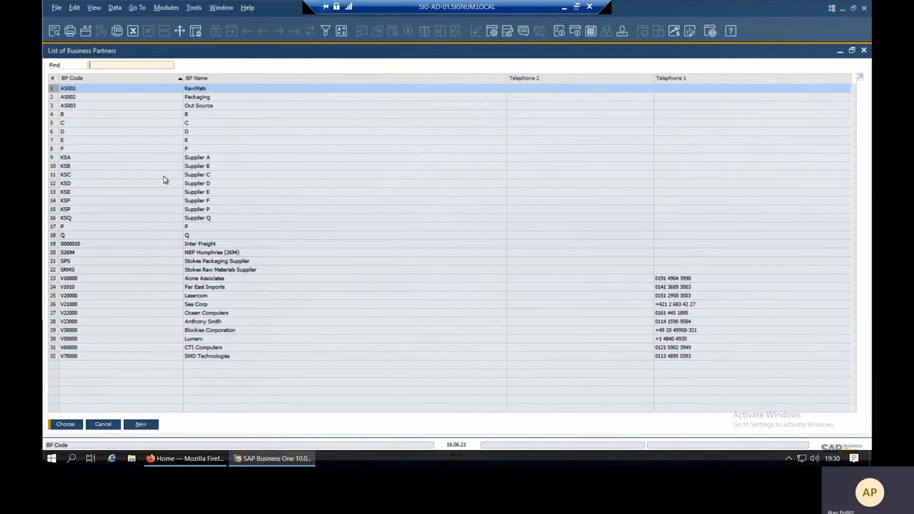
double_click(183, 184)
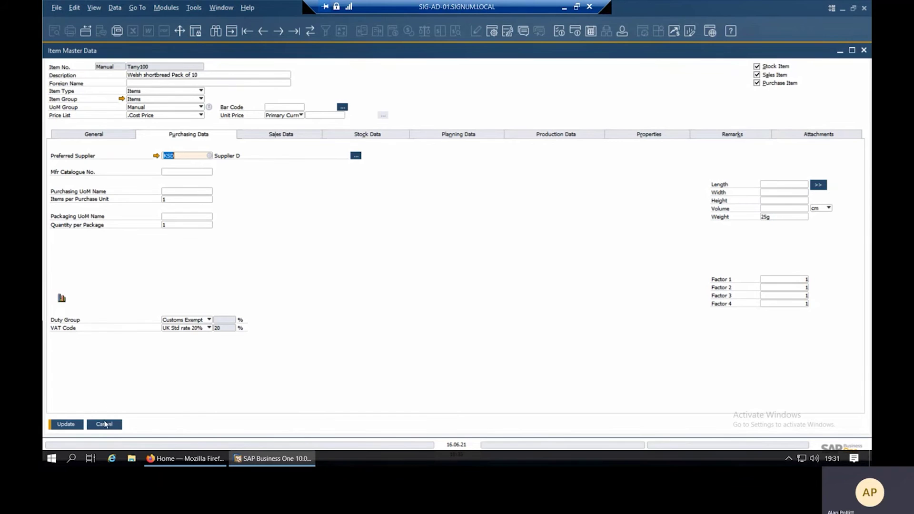
left_click(104, 425)
left_click(119, 424)
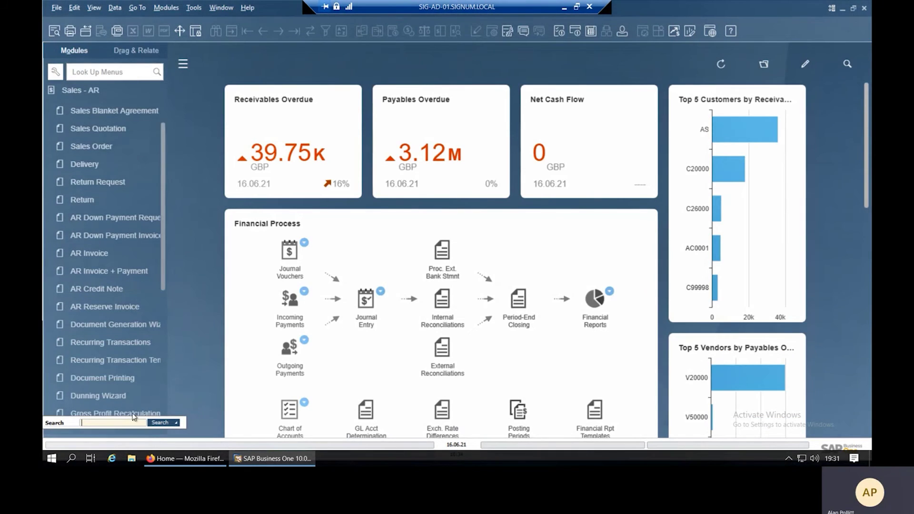
Expand the Stock Management reports, widen the Modules panel, and launch the Forward Batches and Serials Trace Report.
left_click(105, 93)
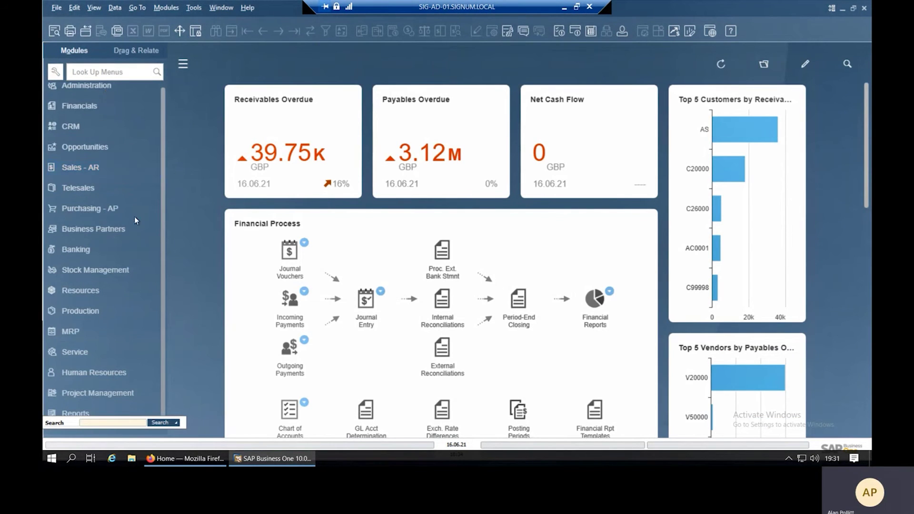
left_click(101, 271)
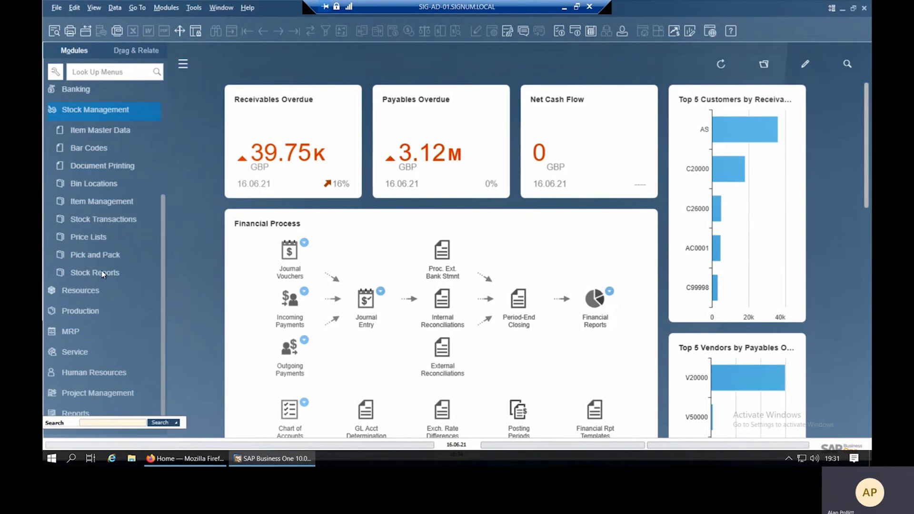
left_click(107, 273)
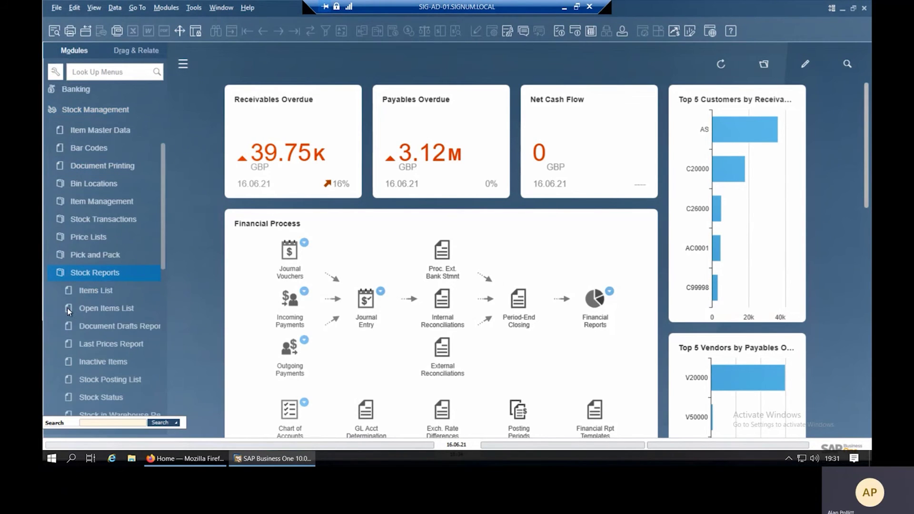
left_click(162, 261)
scroll(162, 272, "down", 3)
left_click_drag(164, 293, 170, 367)
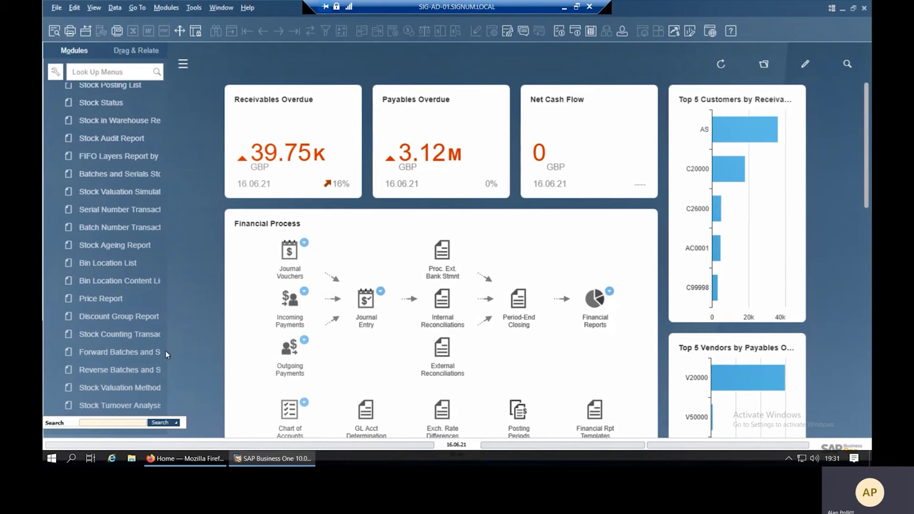
left_click_drag(170, 351, 265, 362)
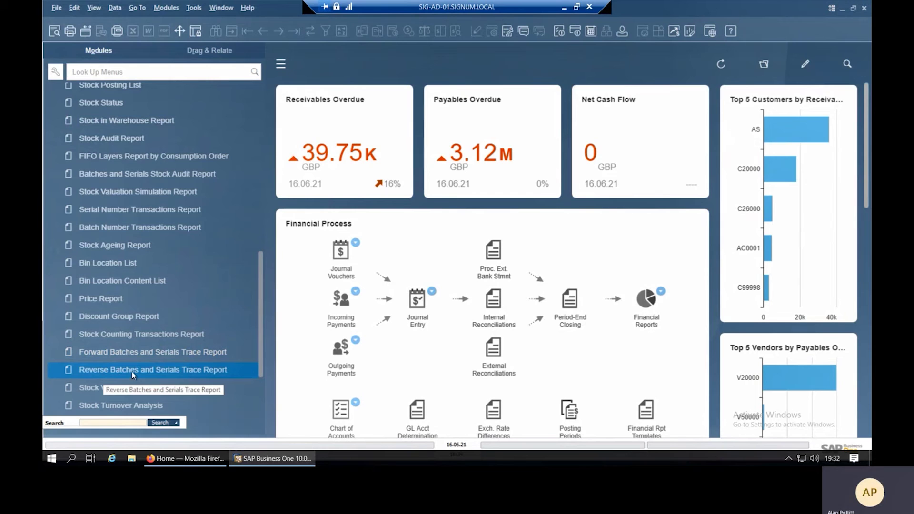
left_click(182, 351)
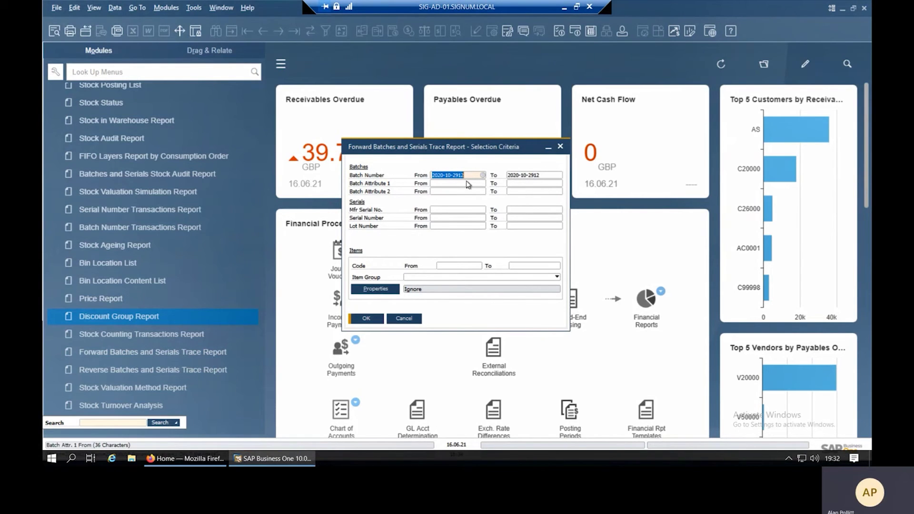
left_click(365, 318)
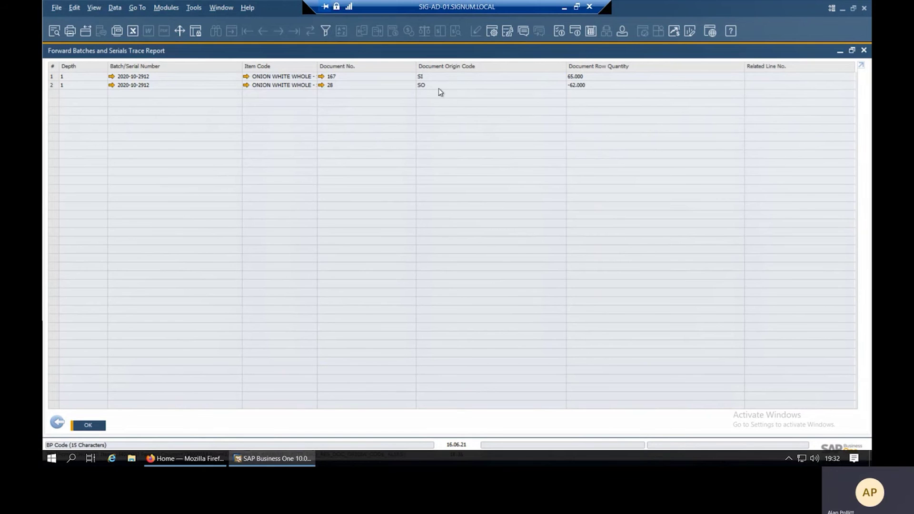
Go back from the trace results to the report's selection criteria.
left_click(57, 423)
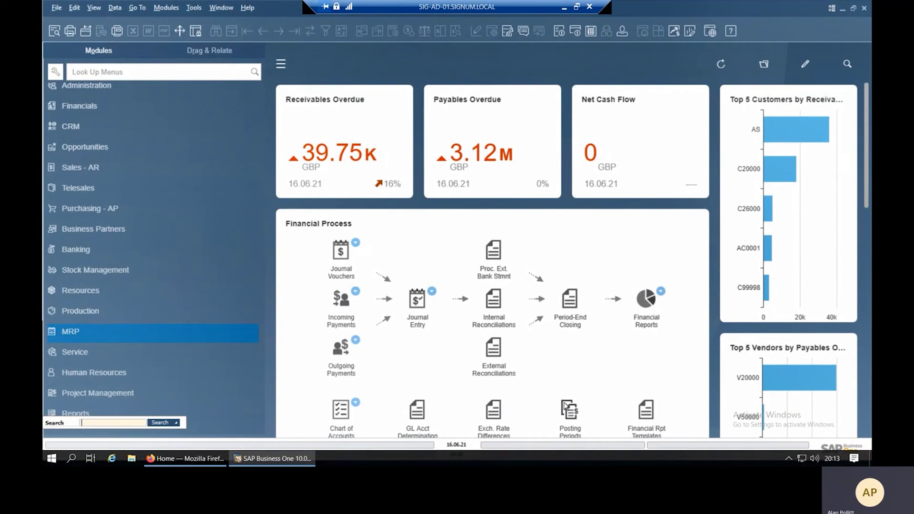
Start a sales order for the Sheffield customer, inspect its Logistics ship-to address, then cancel it.
left_click(98, 169)
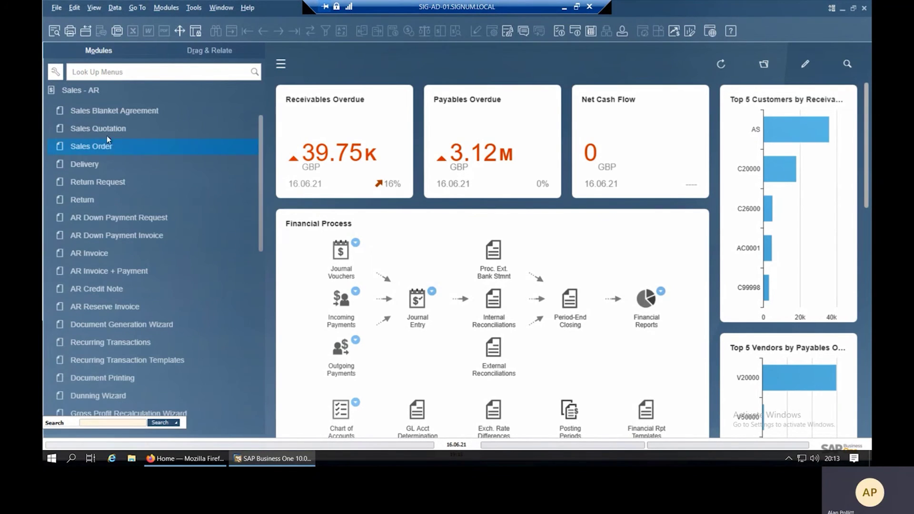
left_click(106, 148)
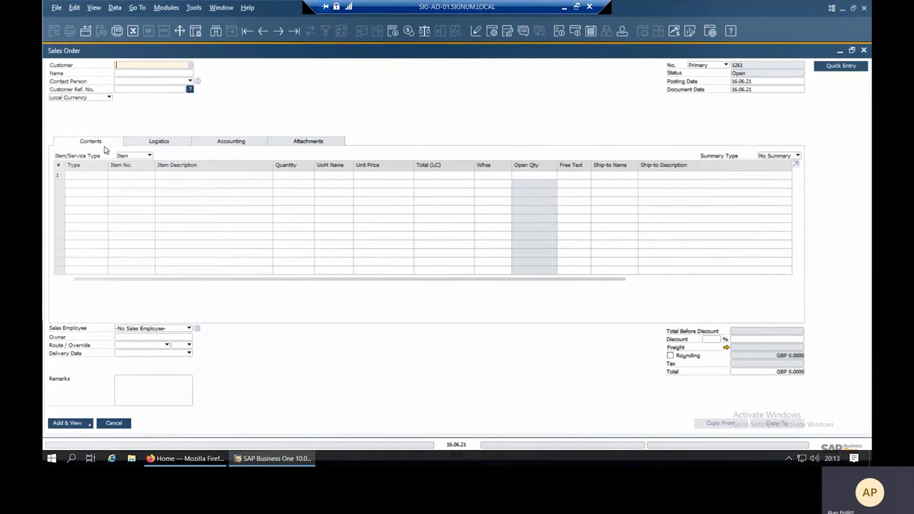
left_click(191, 68)
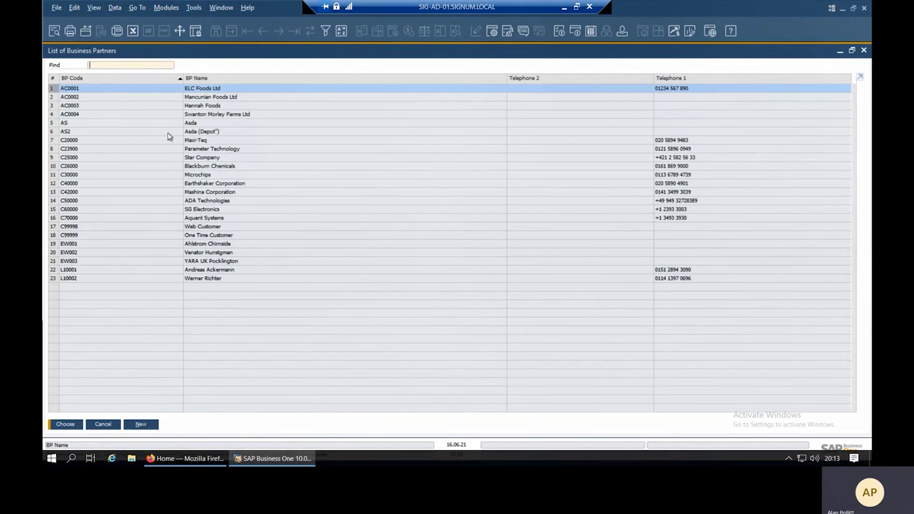
double_click(135, 278)
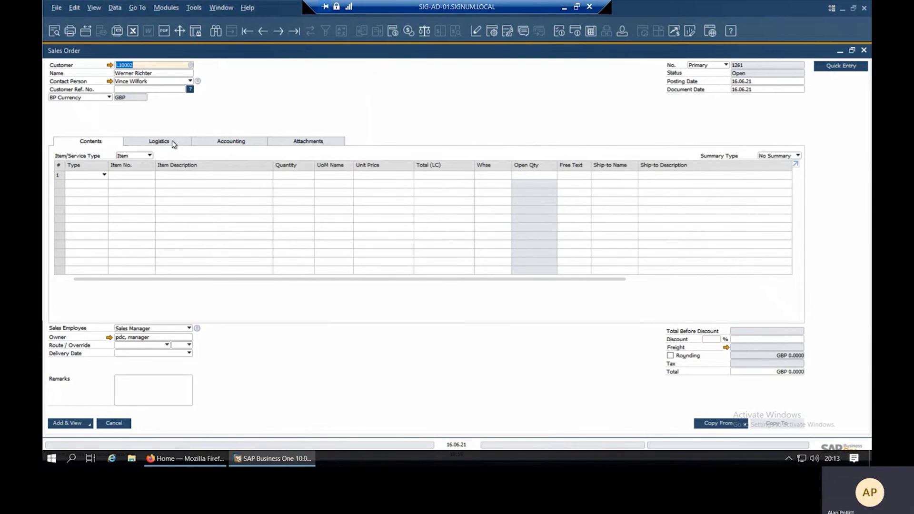
left_click(167, 143)
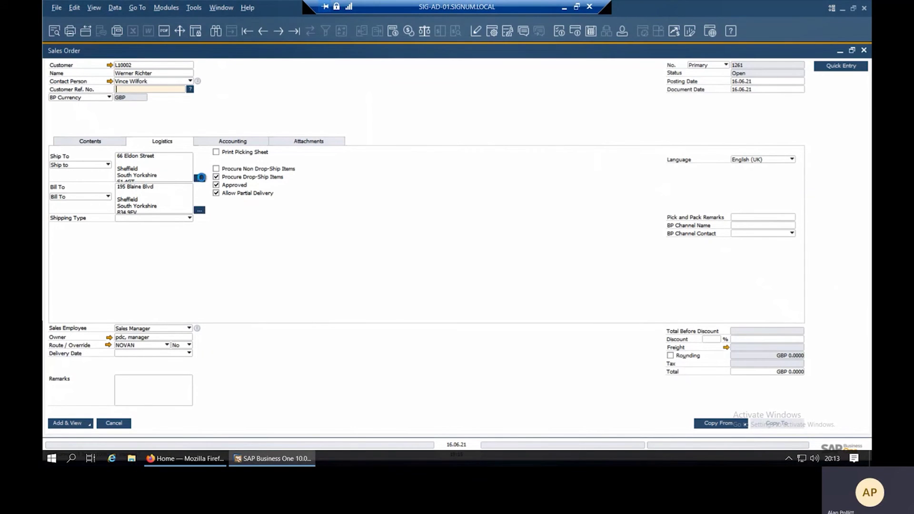
left_click(199, 178)
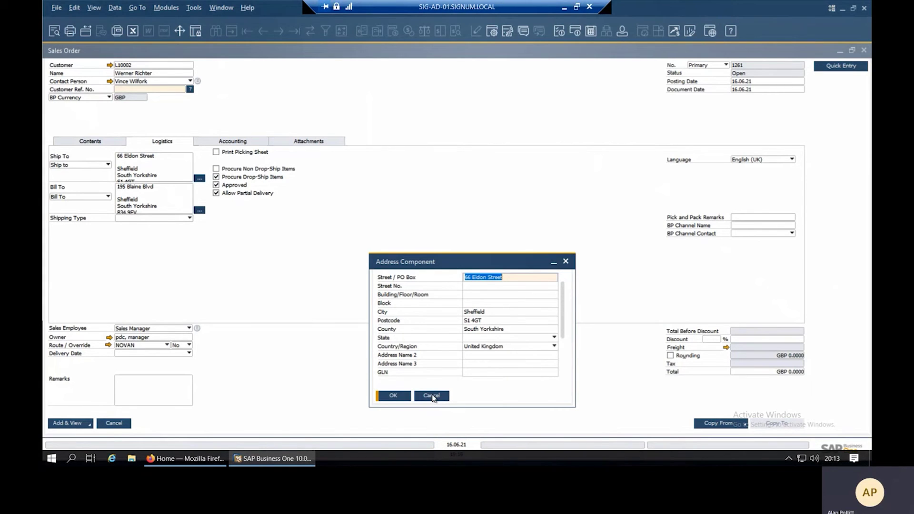
left_click(431, 396)
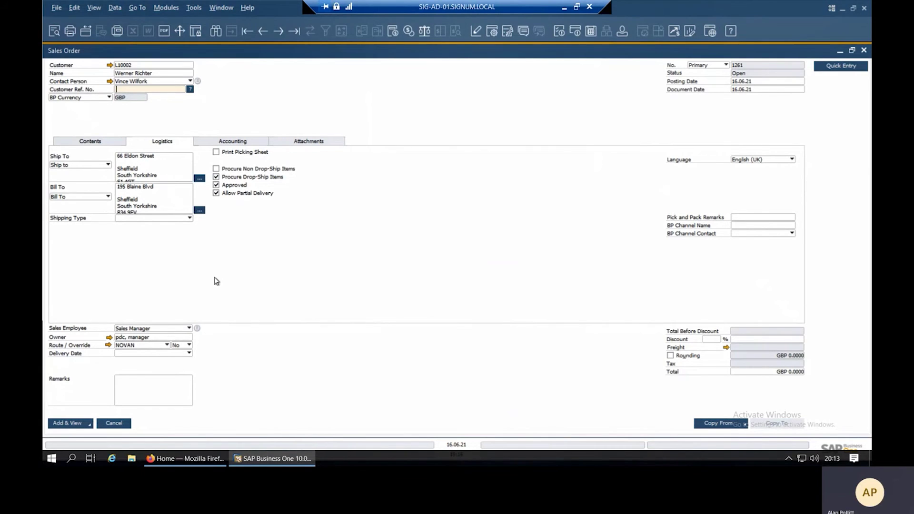
left_click(114, 423)
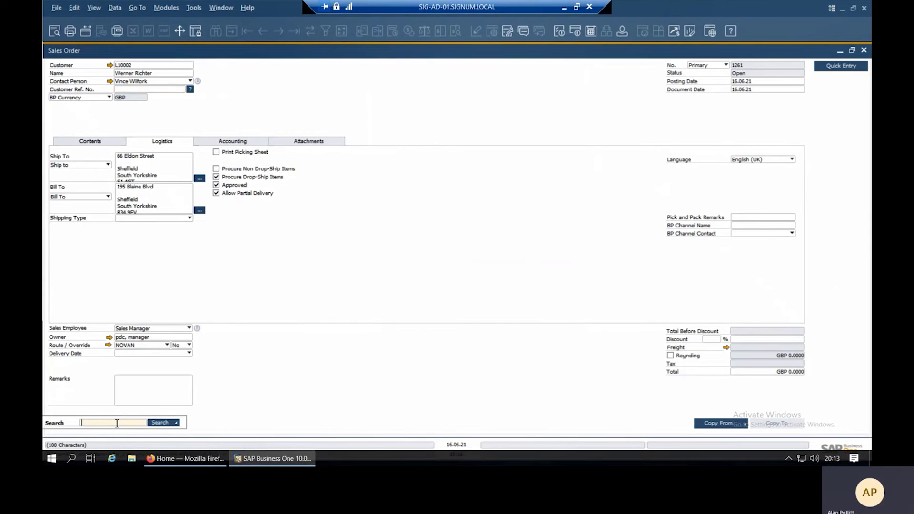
Tick Hide Empty Address Lines on the United Kingdom and Ireland address format and update it.
left_click(112, 95)
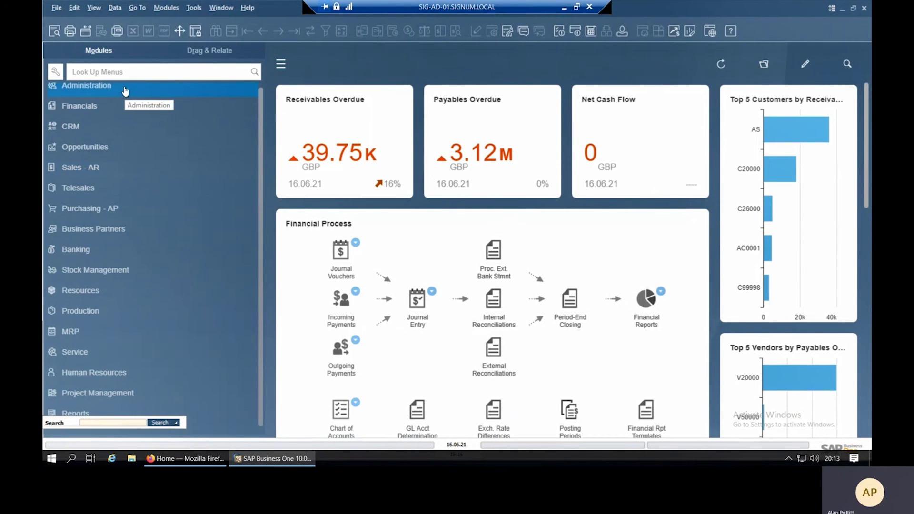
left_click(125, 91)
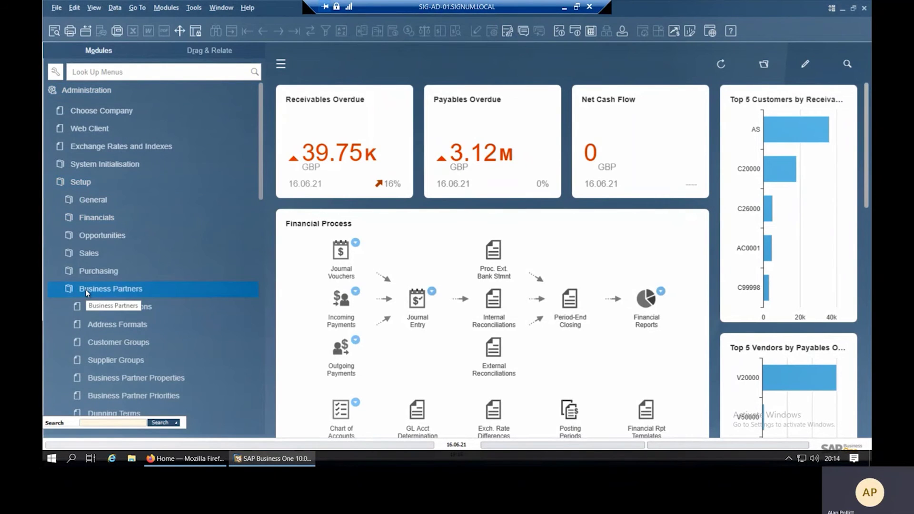
left_click(120, 326)
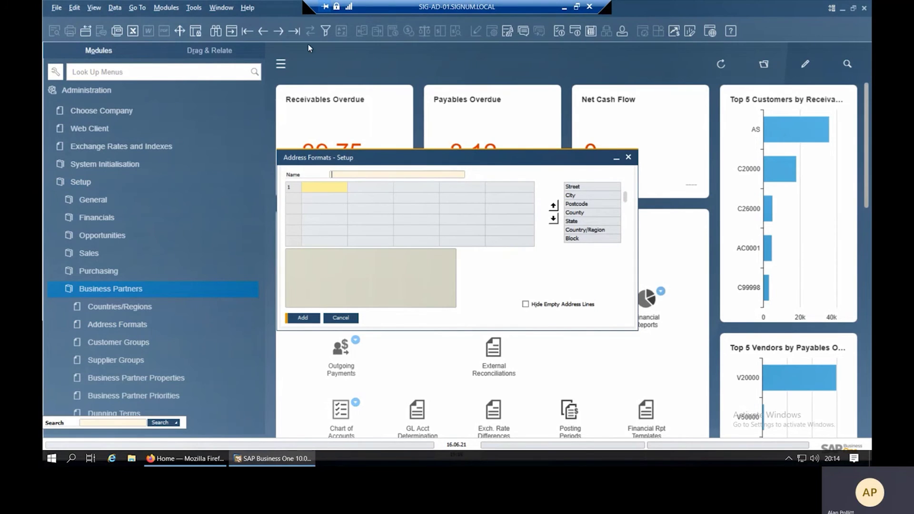
left_click(295, 31)
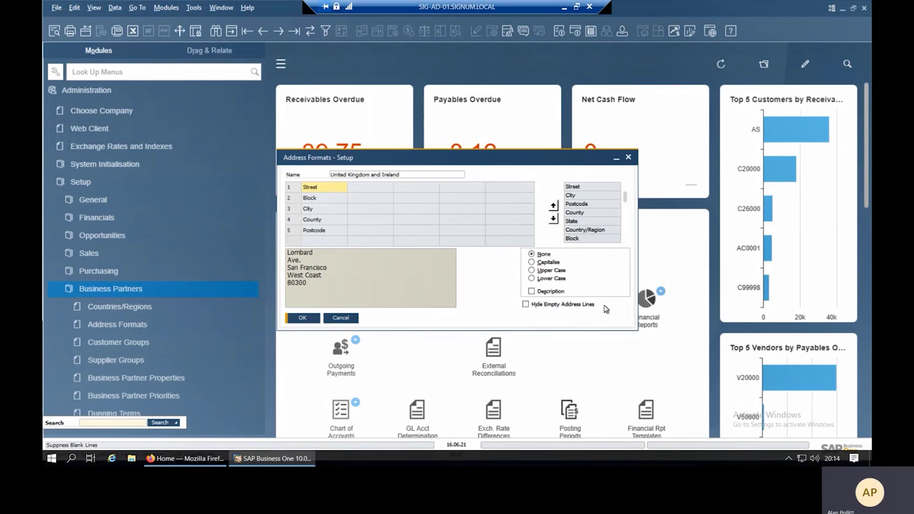
left_click(526, 305)
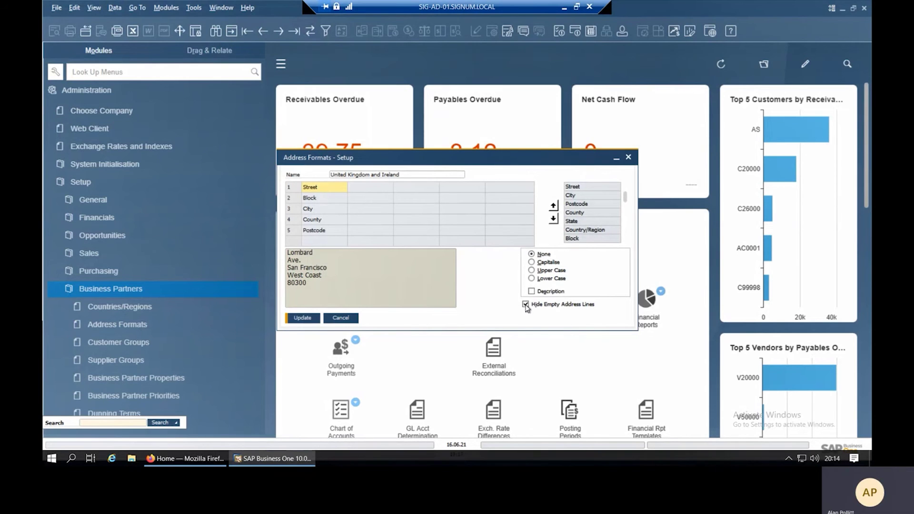
left_click(304, 319)
left_click(304, 318)
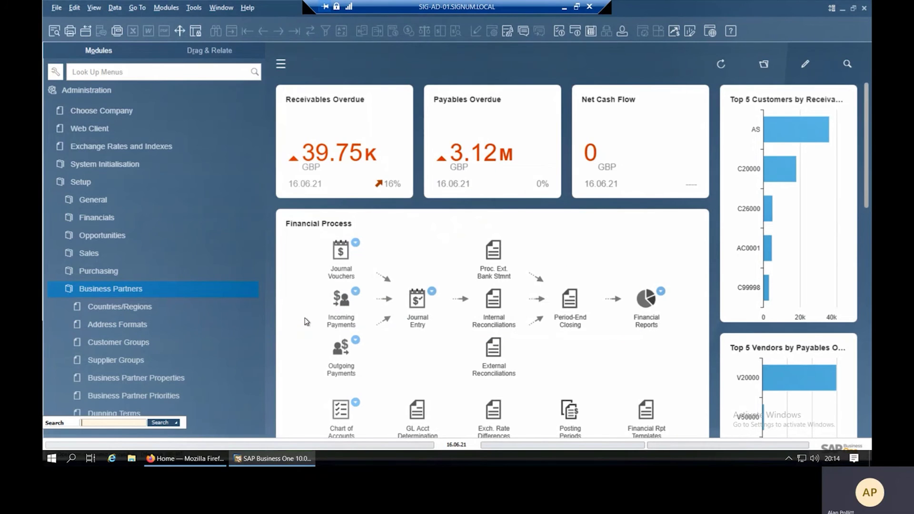
Start the Sheffield customer's sales order again, confirm the Logistics addresses have no blank lines, then cancel.
left_click(137, 93)
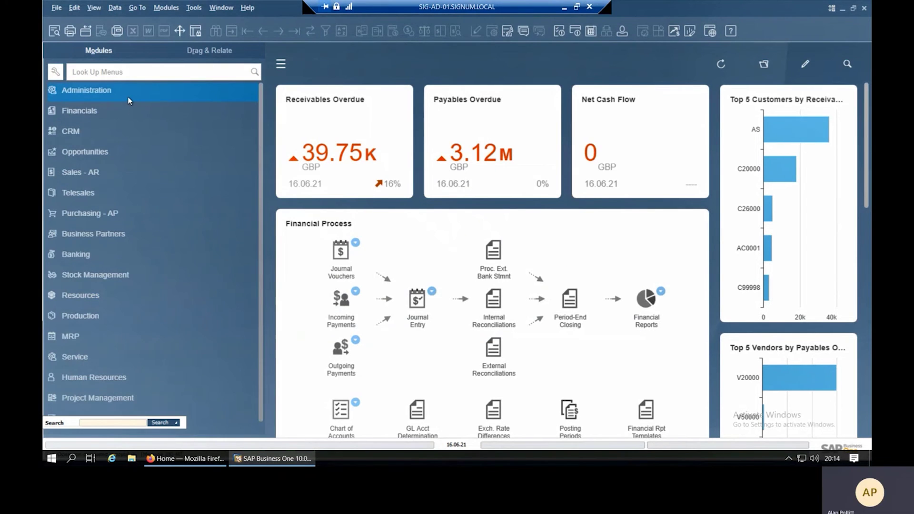
left_click(87, 170)
left_click(95, 145)
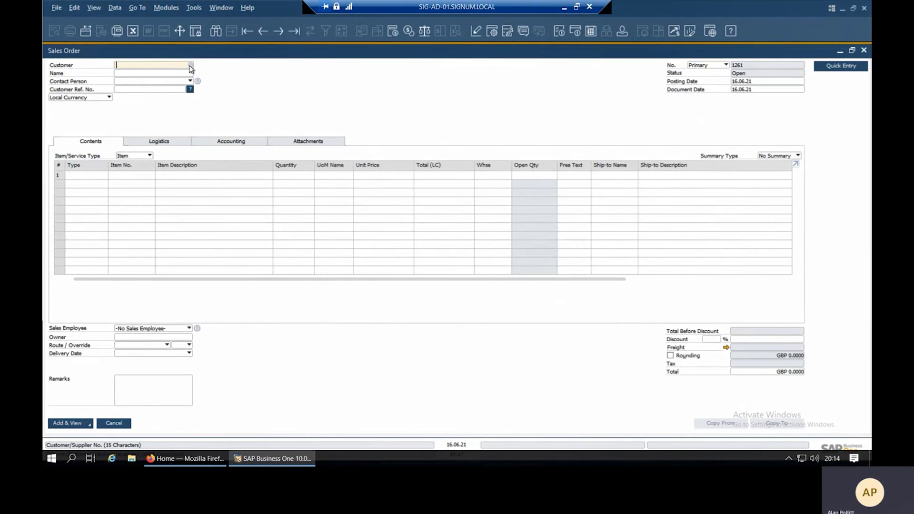
left_click(190, 65)
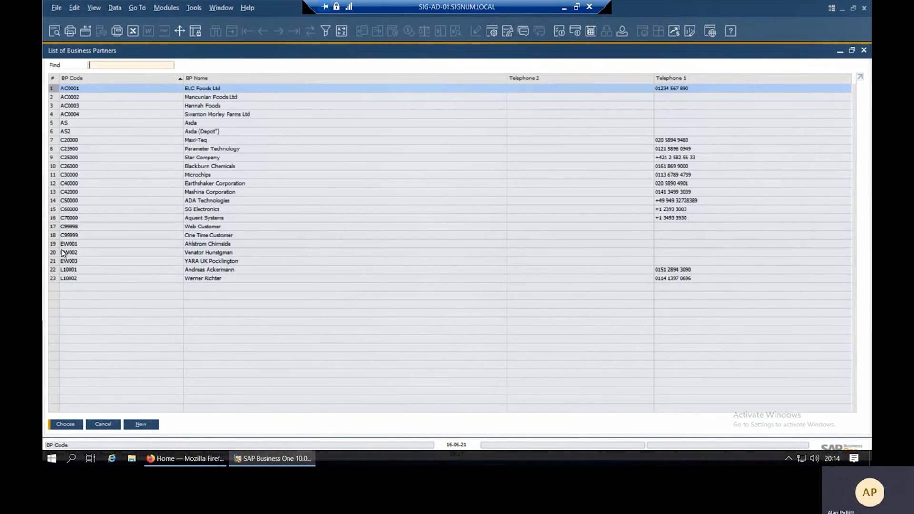
double_click(69, 280)
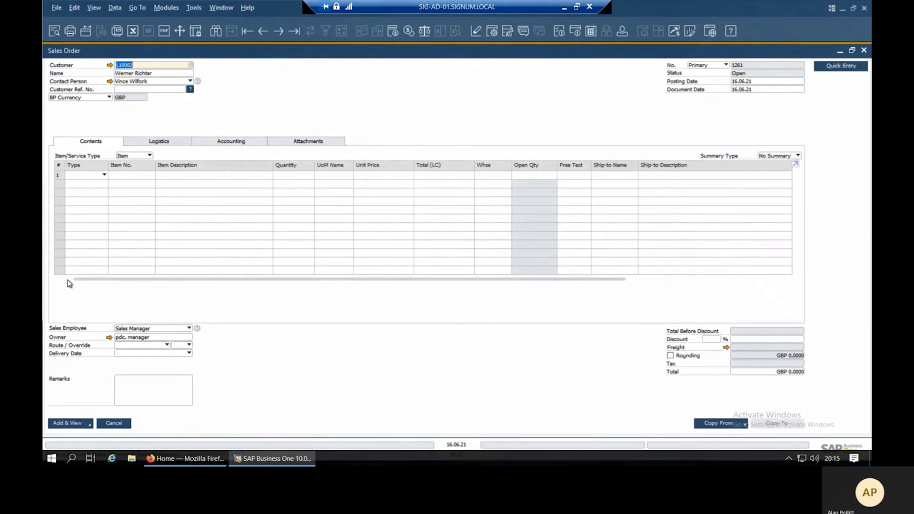
left_click(166, 143)
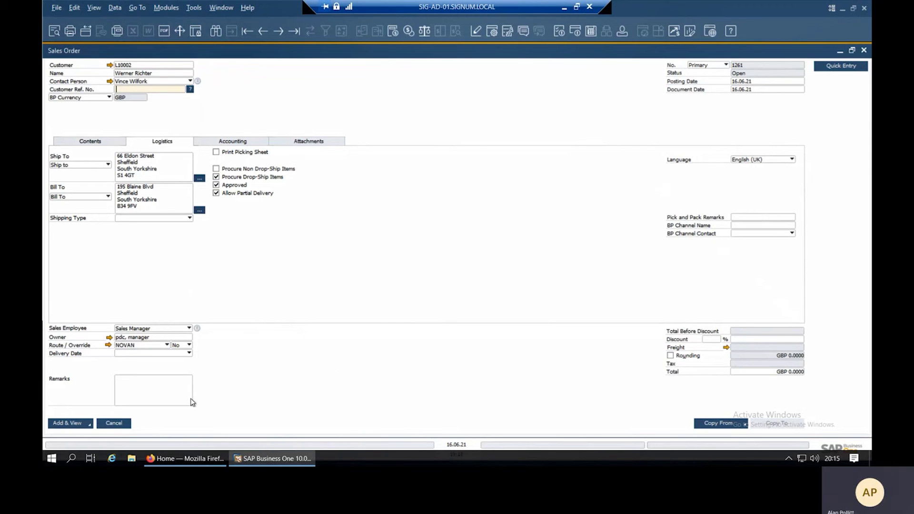
left_click(120, 423)
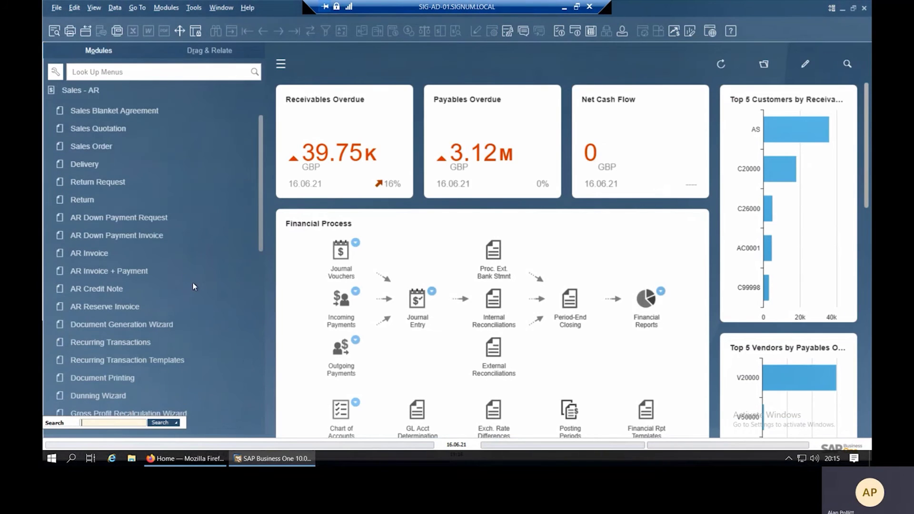
Run Document Printing for AR Invoices dated 01.06.21–30.06.21 to list the two unprinted invoices.
left_click(79, 93)
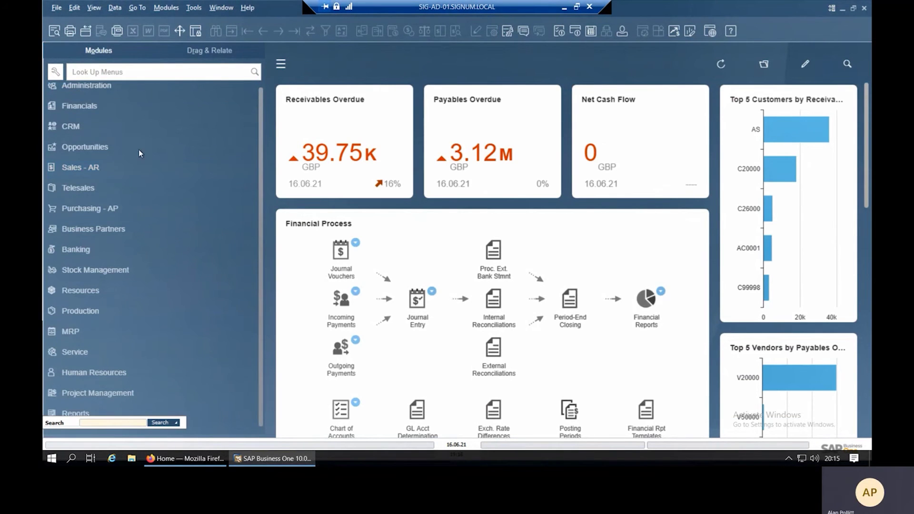
left_click(84, 169)
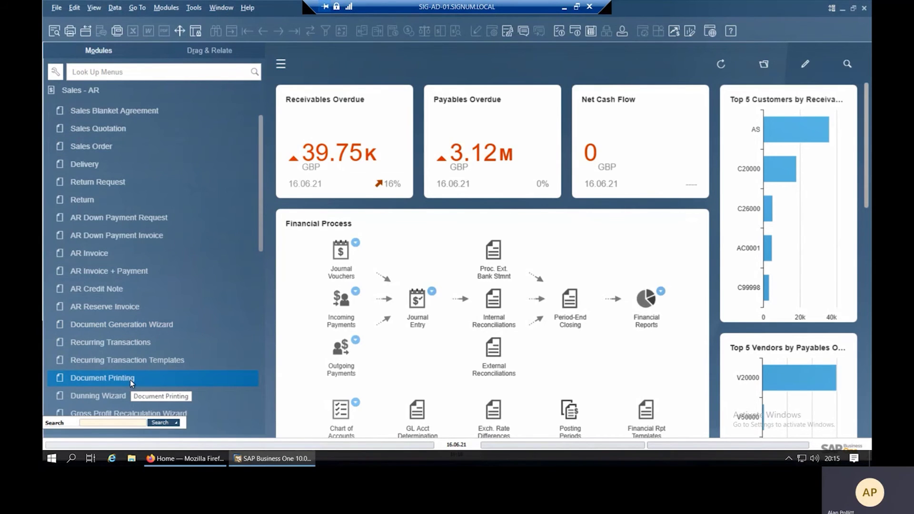
left_click(131, 379)
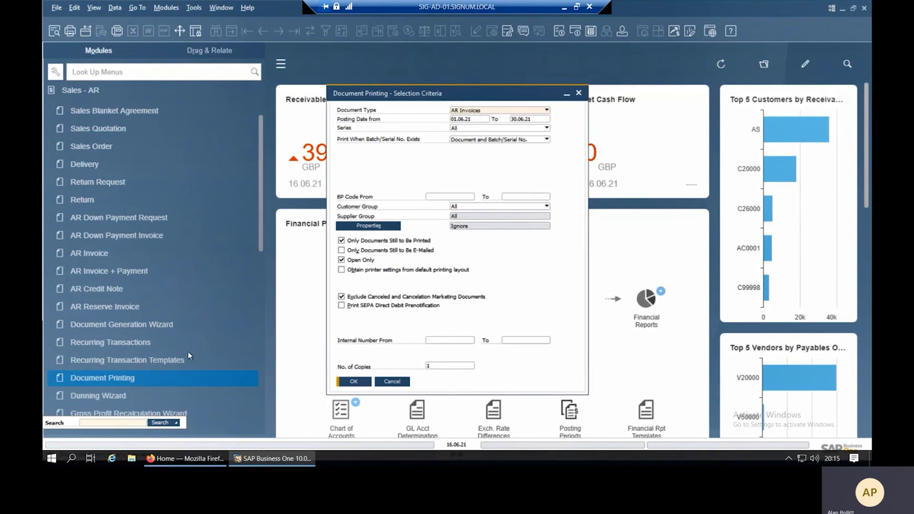
left_click(475, 112)
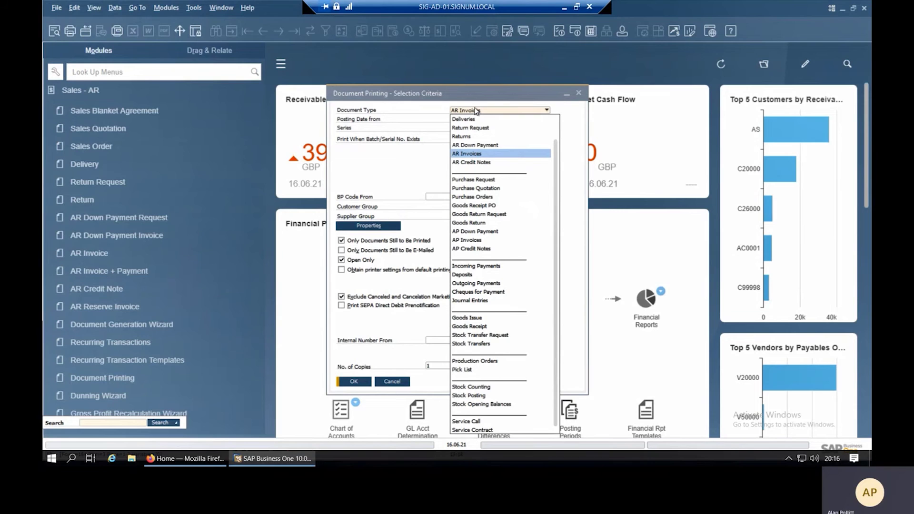
left_click(476, 113)
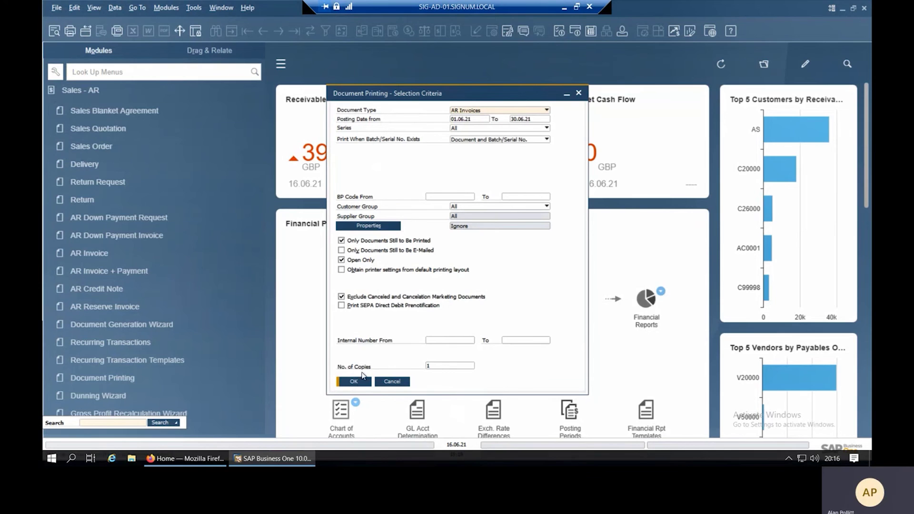
left_click(354, 382)
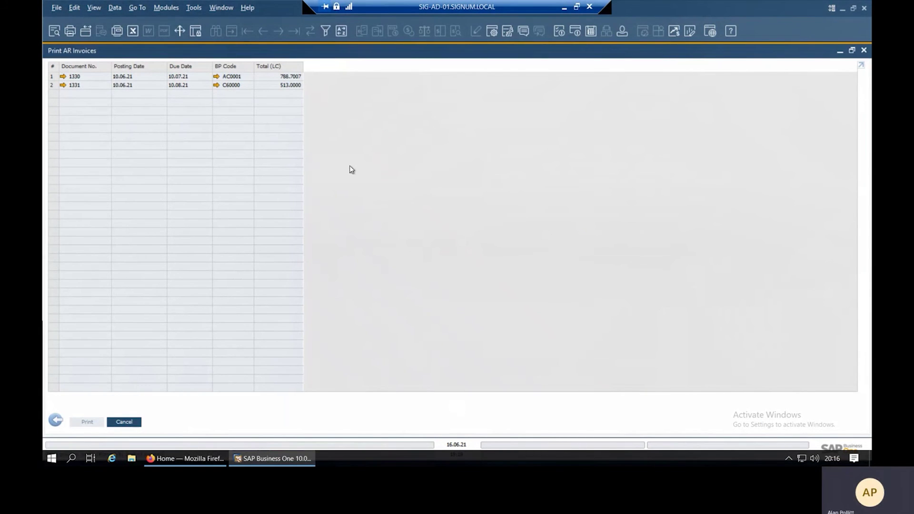
Make the Route column visible in the invoice print list, then go back to Selection Criteria.
left_click(493, 31)
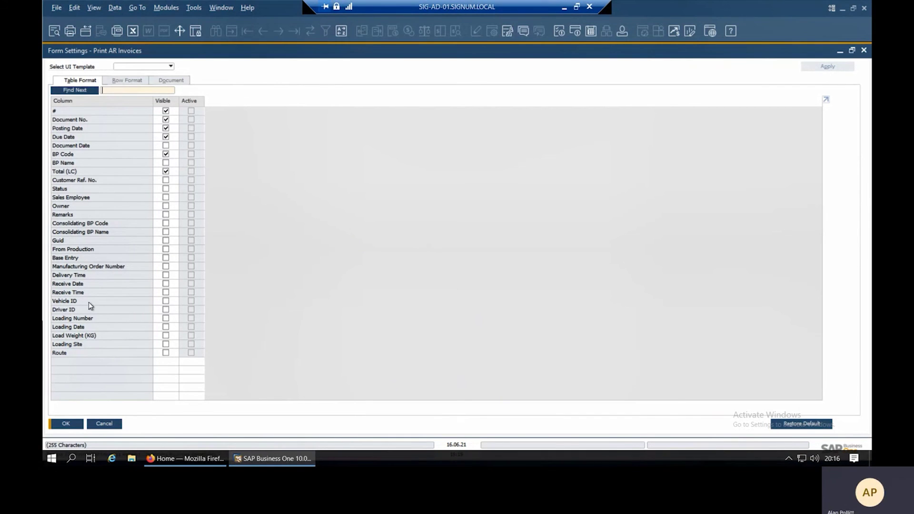
left_click(165, 353)
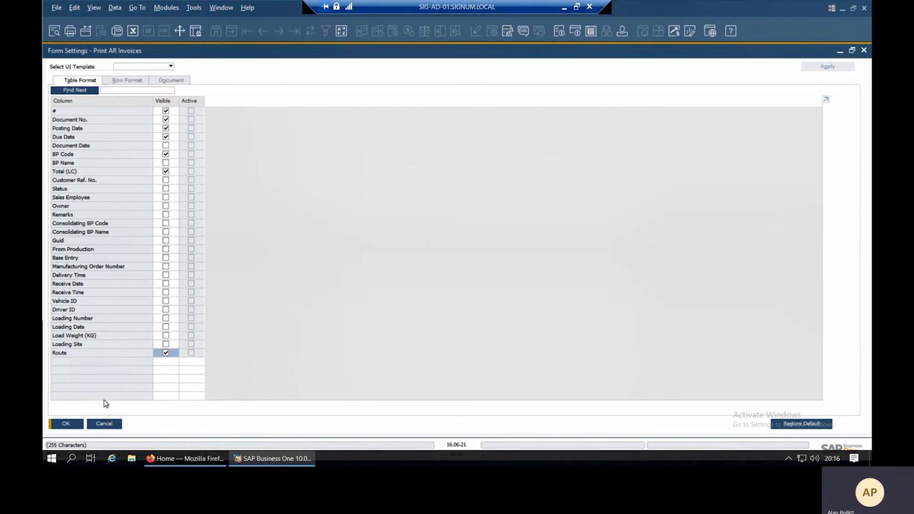
left_click(67, 425)
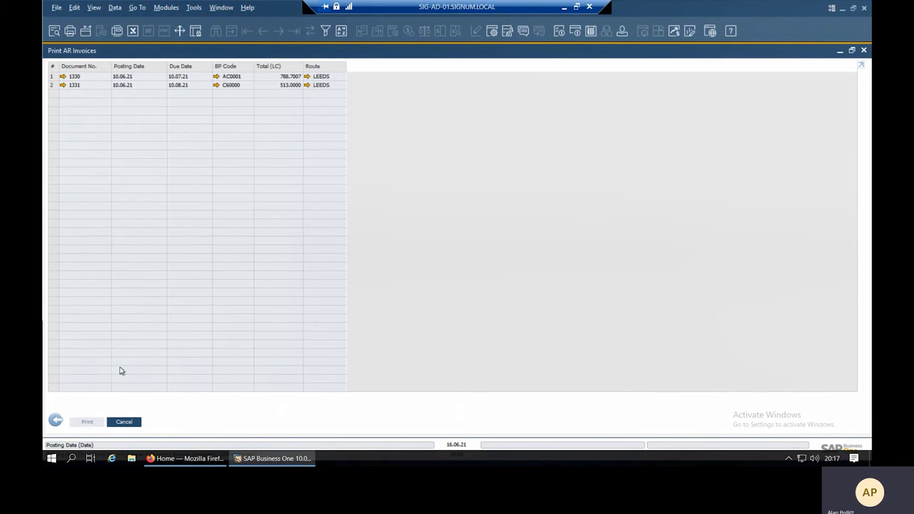
left_click(56, 421)
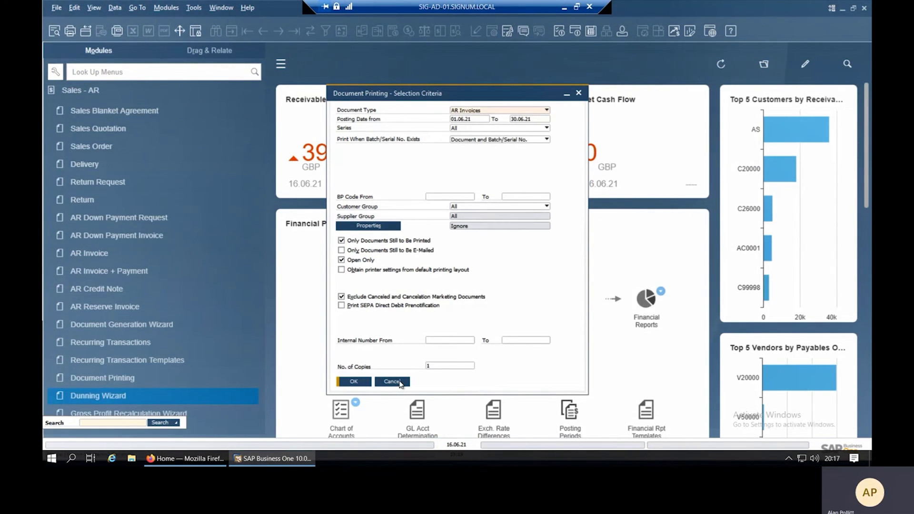
Cancel the printing criteria and open the Open Items List report under Sales Reports.
left_click(391, 381)
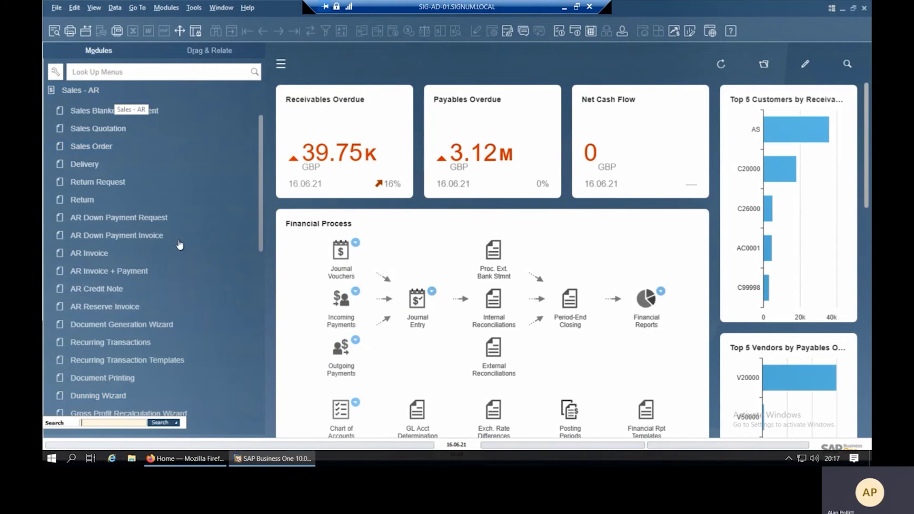
left_click(85, 89)
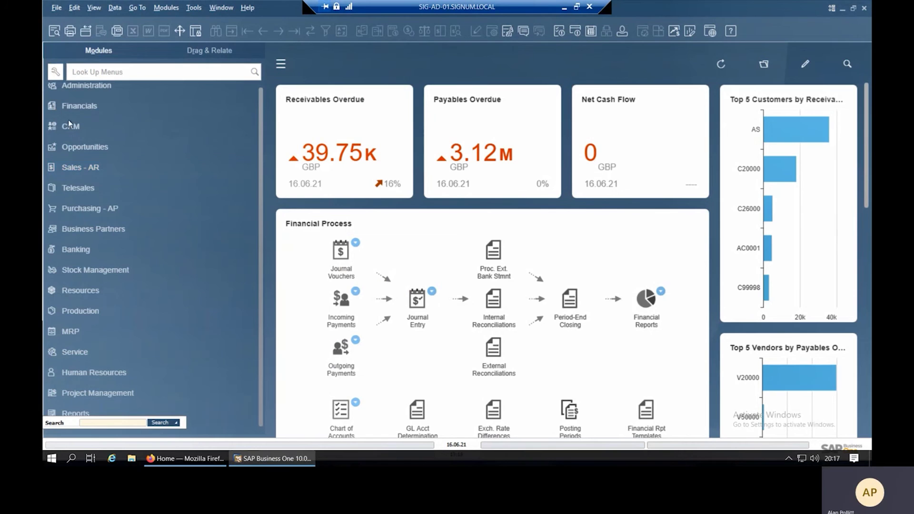
left_click(93, 166)
left_click(253, 345)
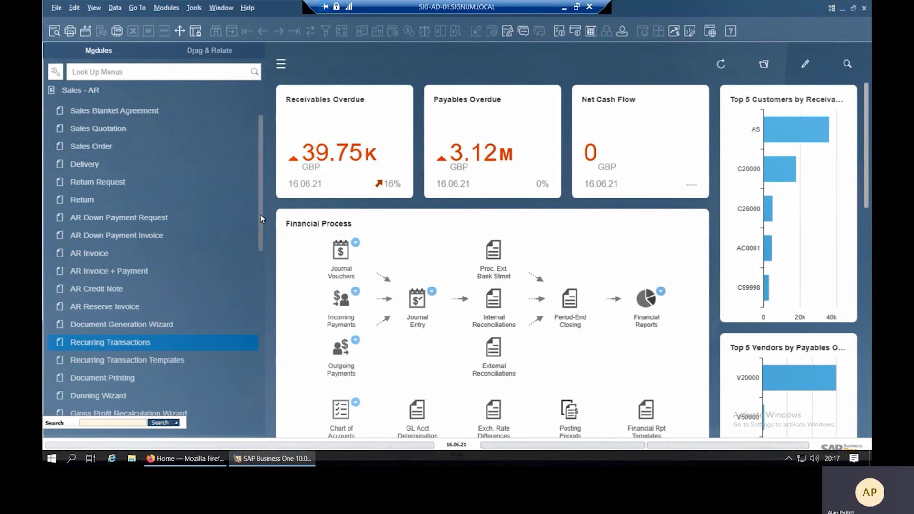
left_click_drag(260, 213, 263, 302)
left_click(130, 229)
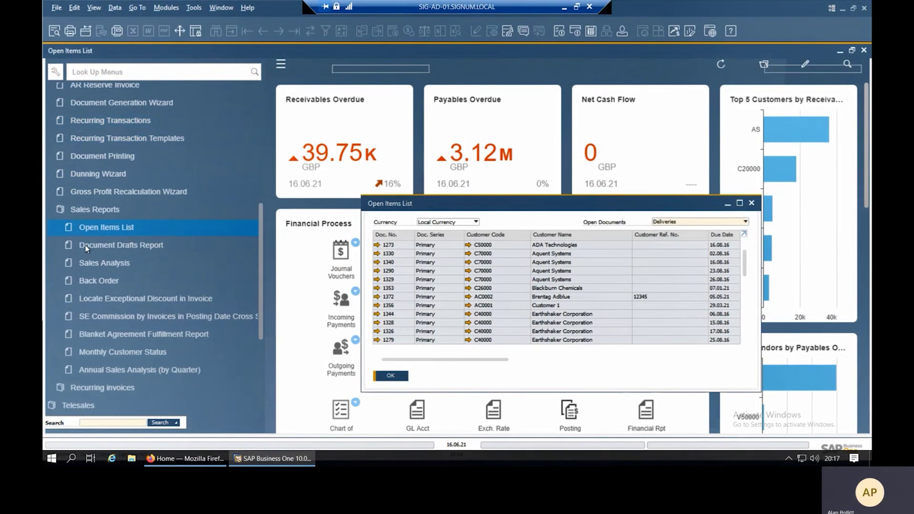
Maximize the Open Items List, review its form settings and the Deliveries document type, then close it.
double_click(505, 199)
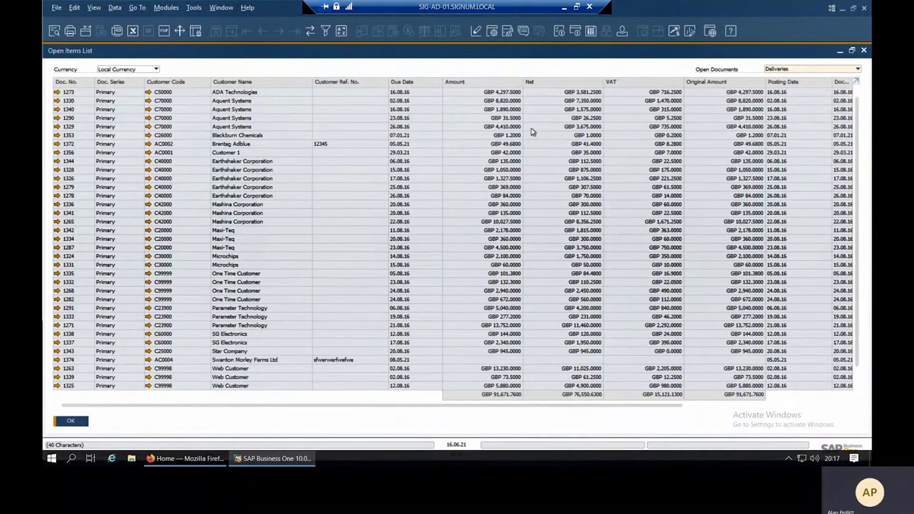
left_click(493, 32)
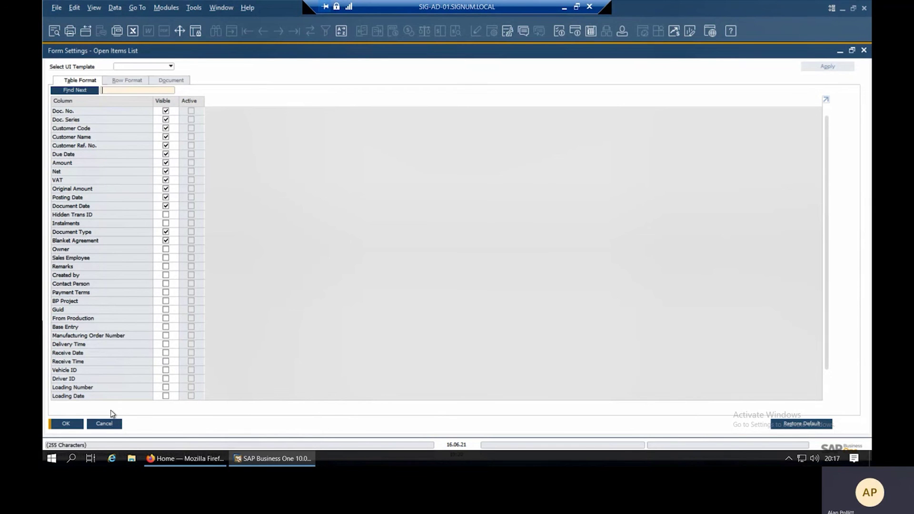
left_click(104, 423)
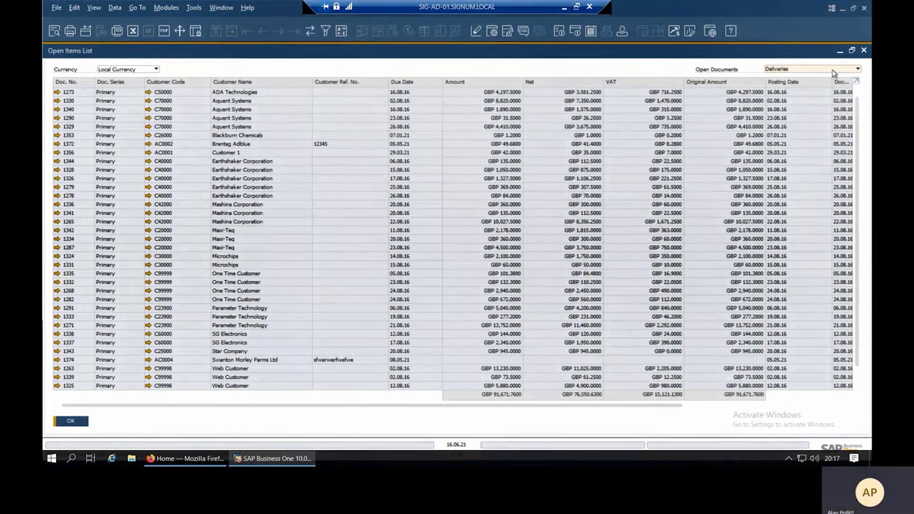
left_click(832, 70)
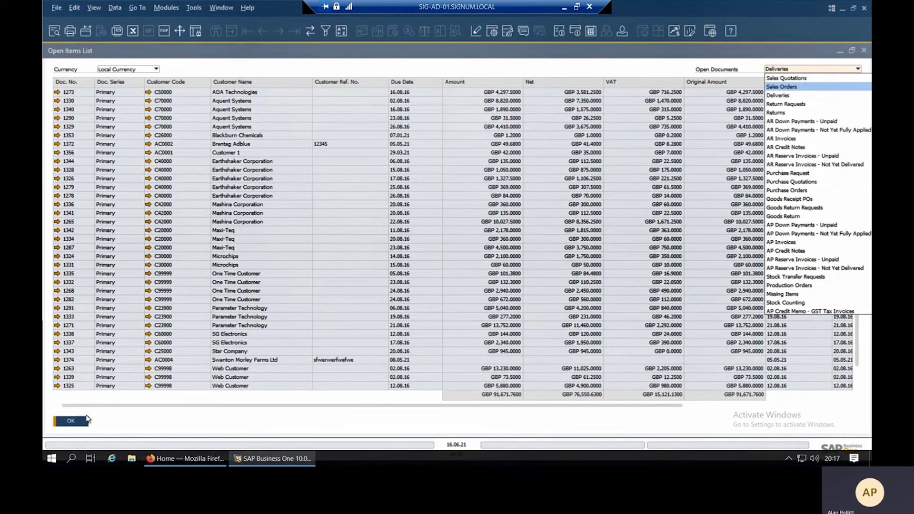
left_click(74, 423)
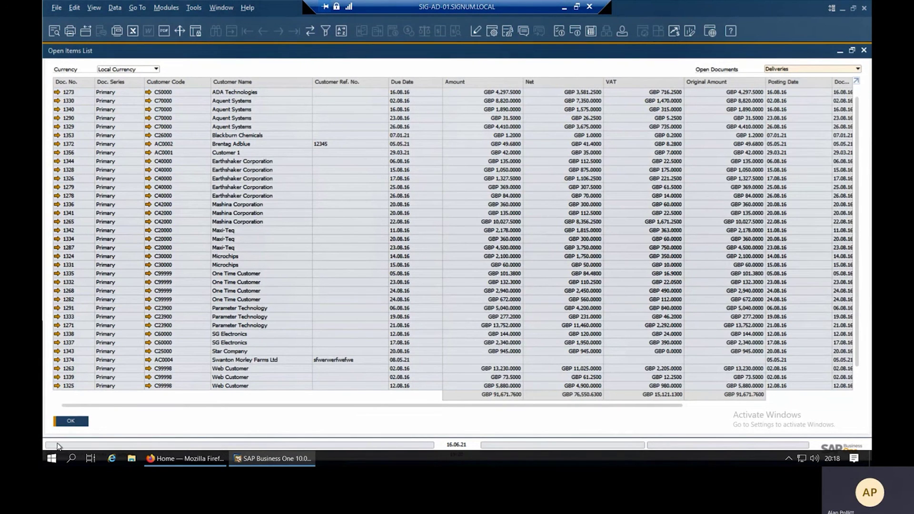
left_click(78, 421)
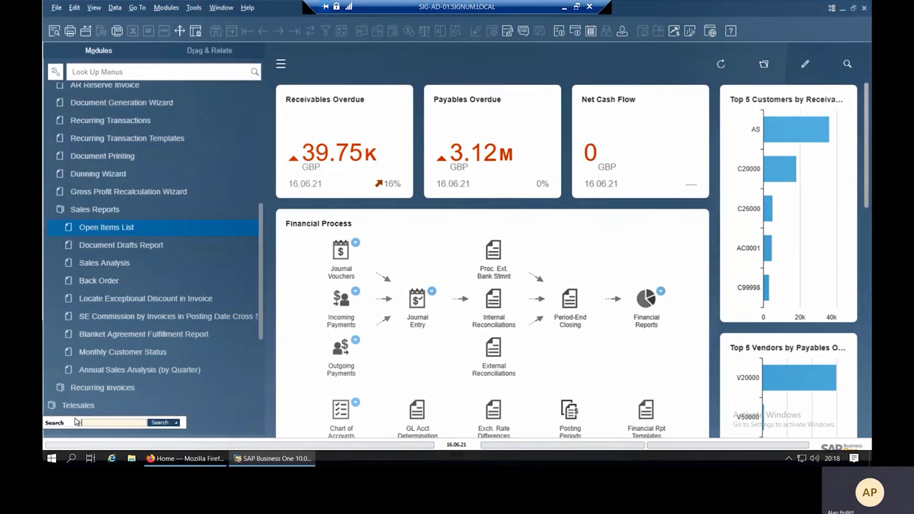
Open a new Sales Order form from the Sales - AR module.
left_click(116, 212)
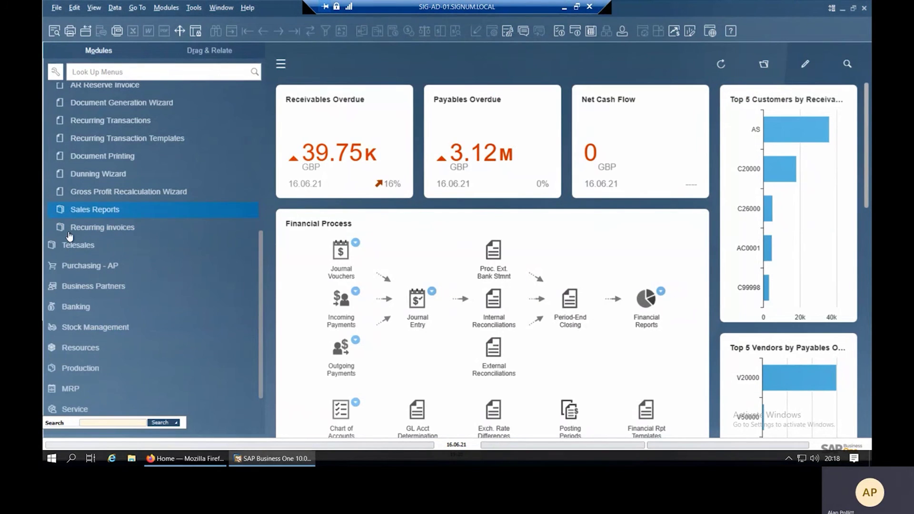
left_click_drag(261, 253, 266, 135)
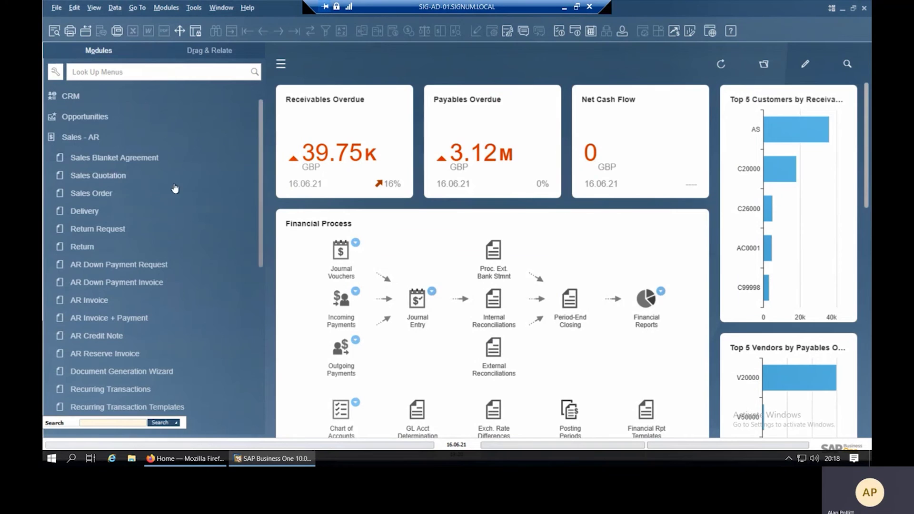
left_click(107, 195)
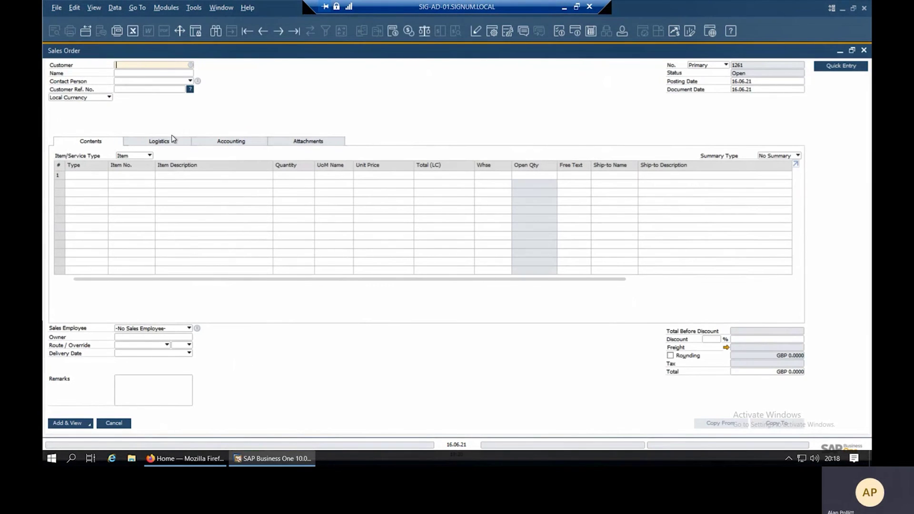
Set the order's customer to Asda (AS), accepting the credit-limit exceeded warning.
left_click(183, 73)
type("asda")
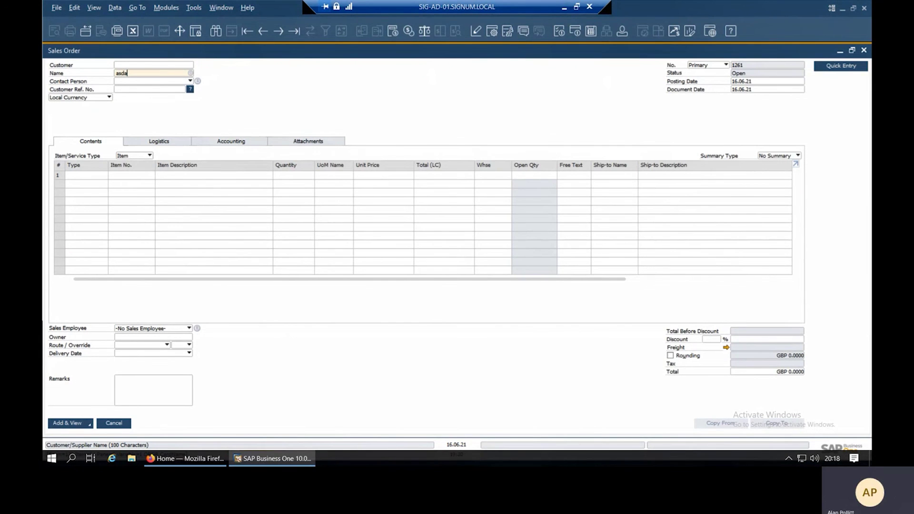
key("Tab")
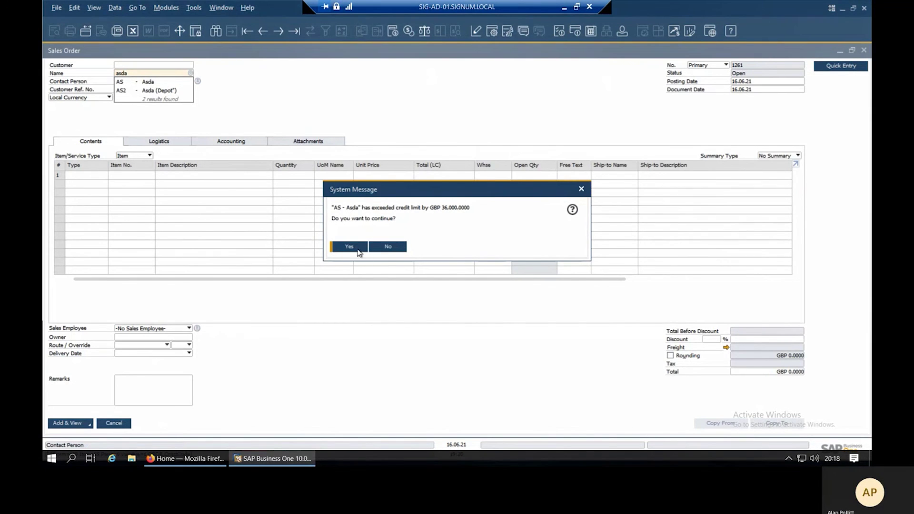
left_click(358, 248)
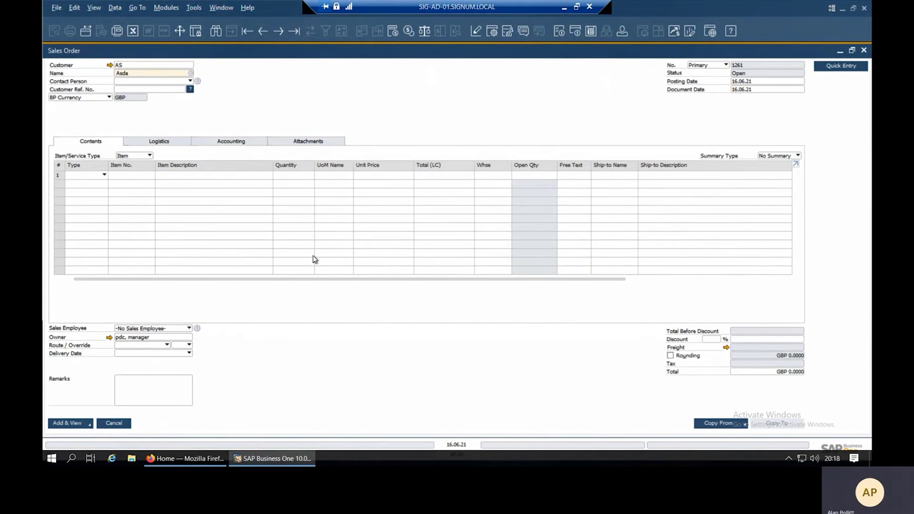
left_click(148, 178)
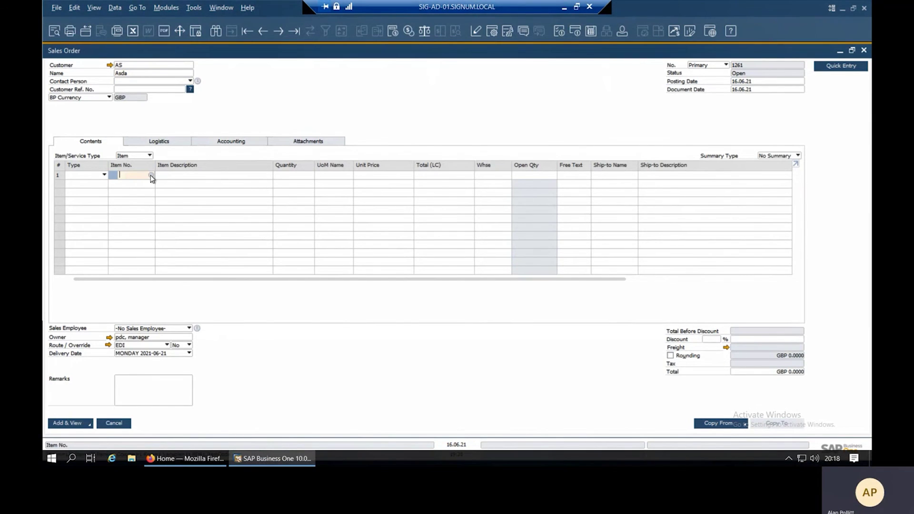
left_click(151, 175)
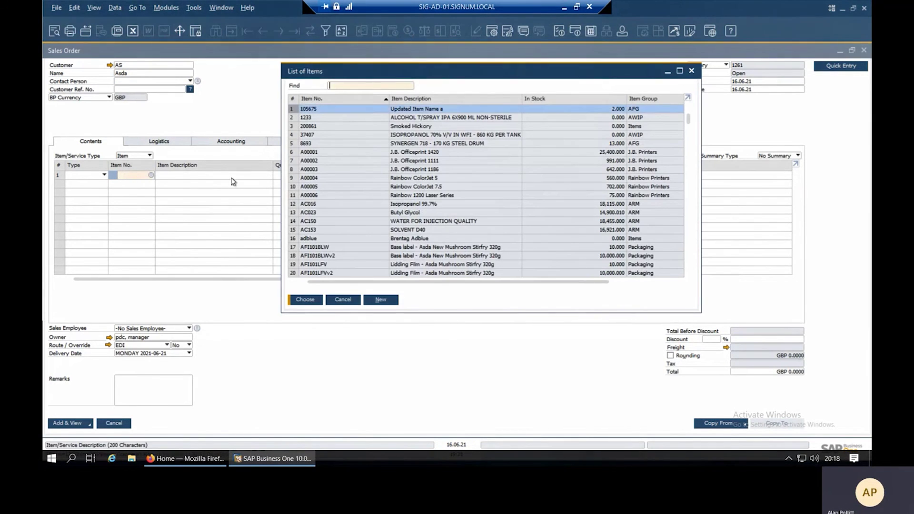
Add item 200861 Smoked Hickory, quantity 1, as the order's first line.
double_click(328, 125)
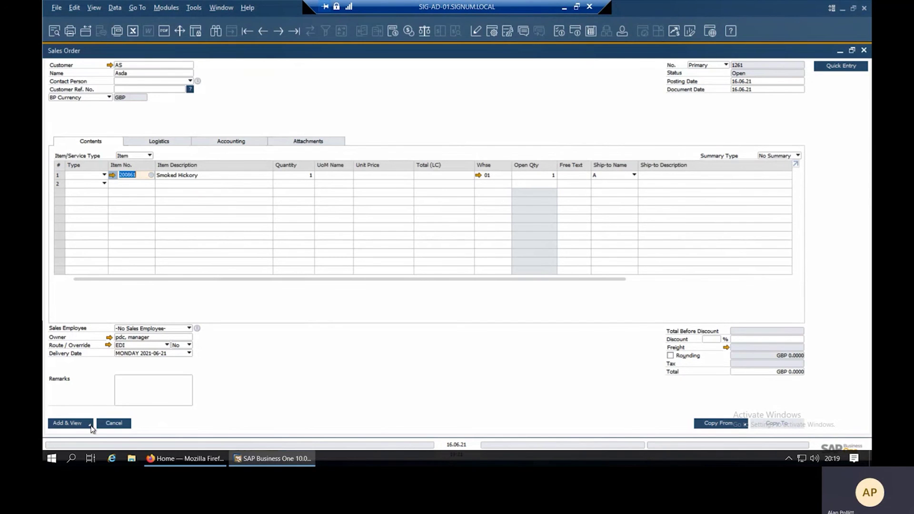
left_click(89, 425)
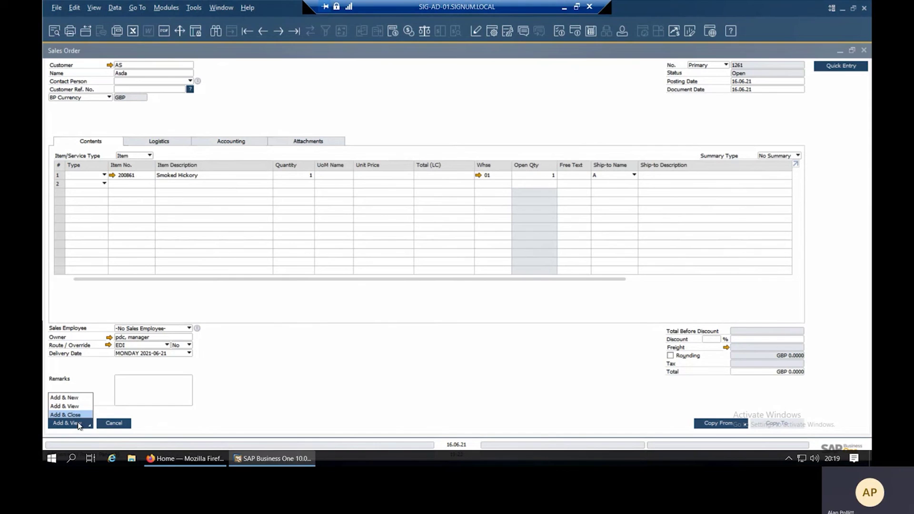
Add sales order 1261, confirming zero-total and credit-limit prompts, then search sales orders by status.
left_click(80, 425)
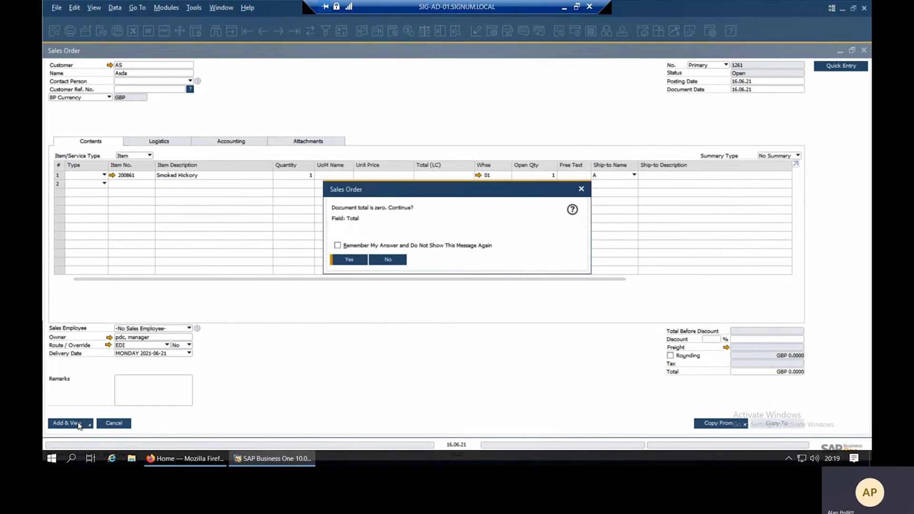
left_click(349, 260)
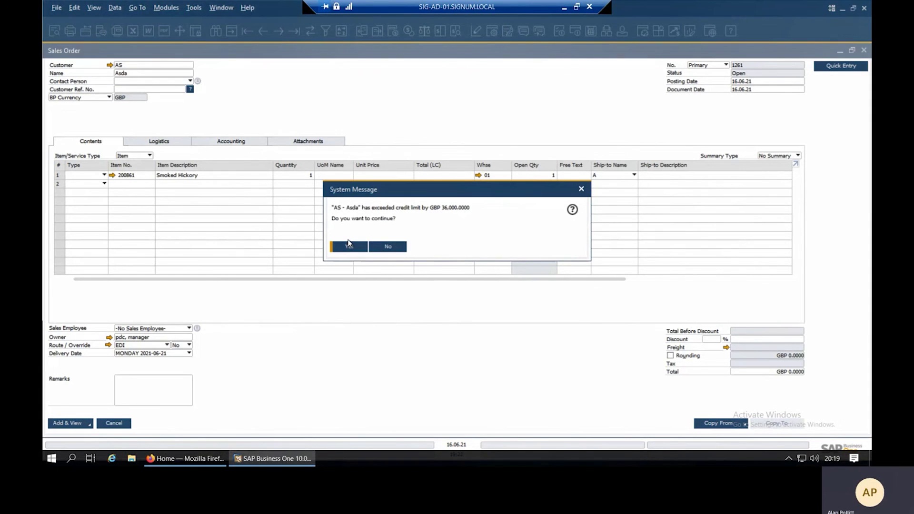
left_click(349, 245)
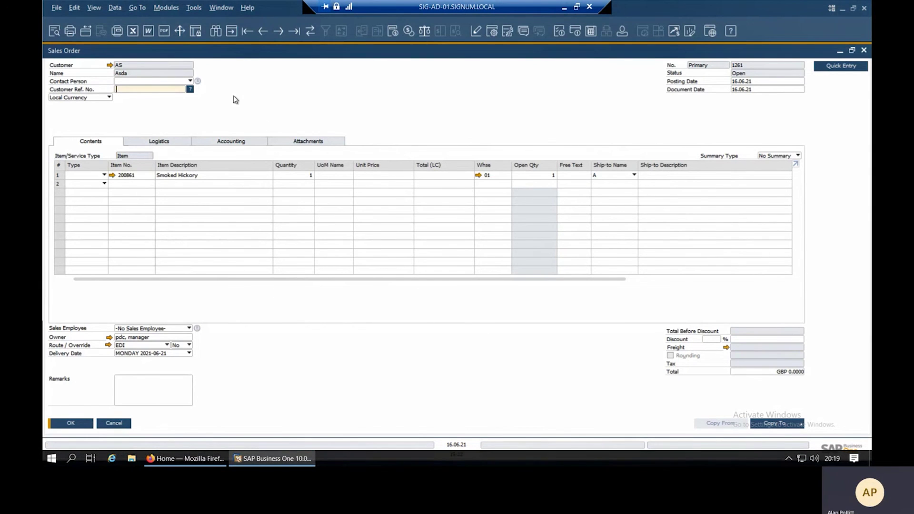
left_click(215, 31)
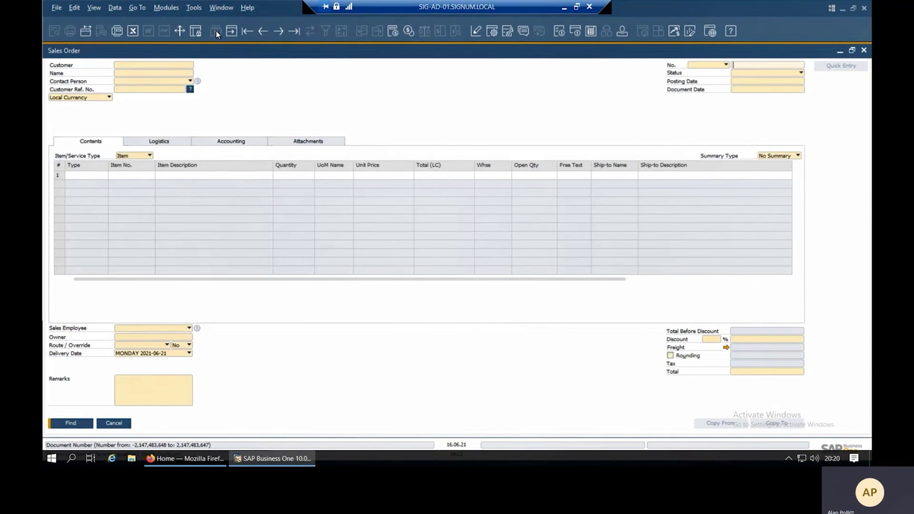
left_click(762, 72)
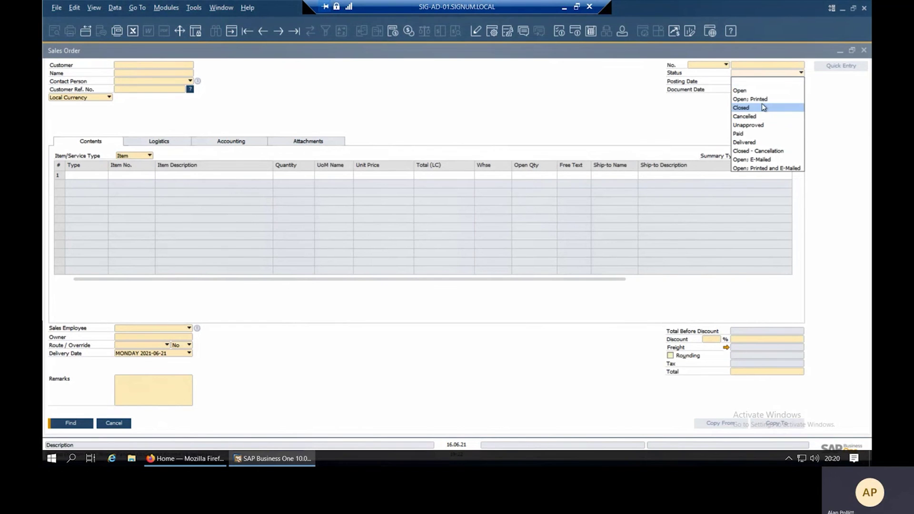